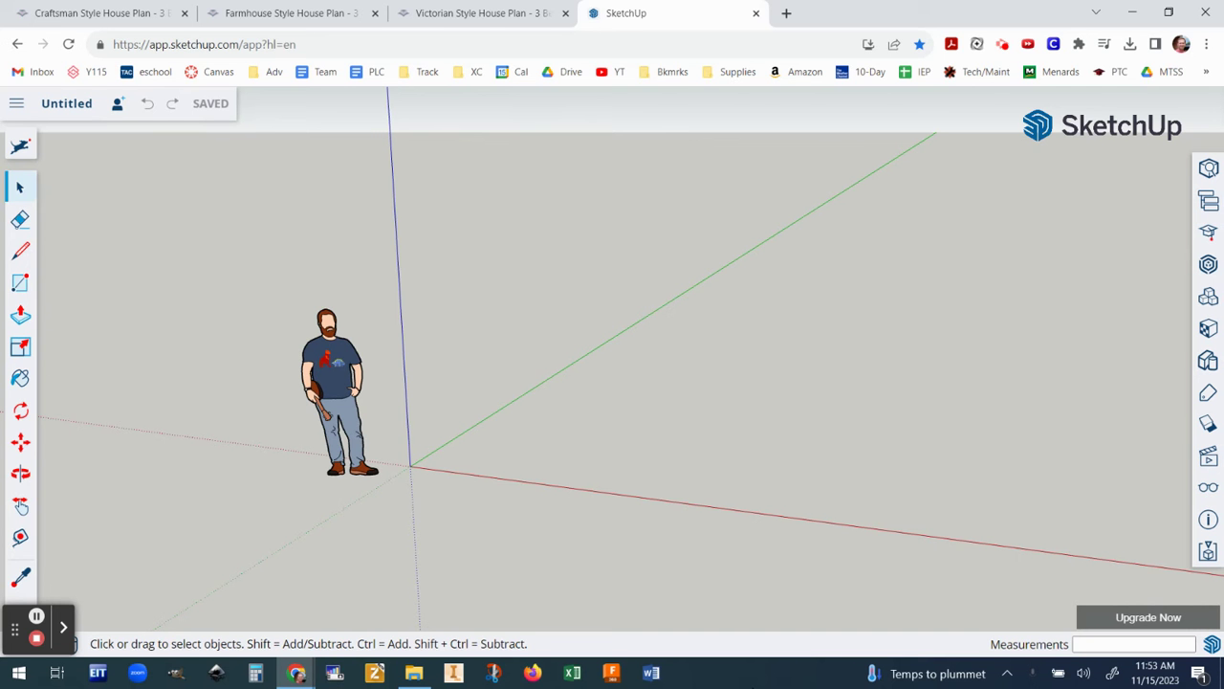
- Browse the Craftsman, Farmhouse and Victorian plan tabs and the empty SketchUp model, ending on the Craftsman plan
{"action": "left_click", "coordinate": [100, 13]}
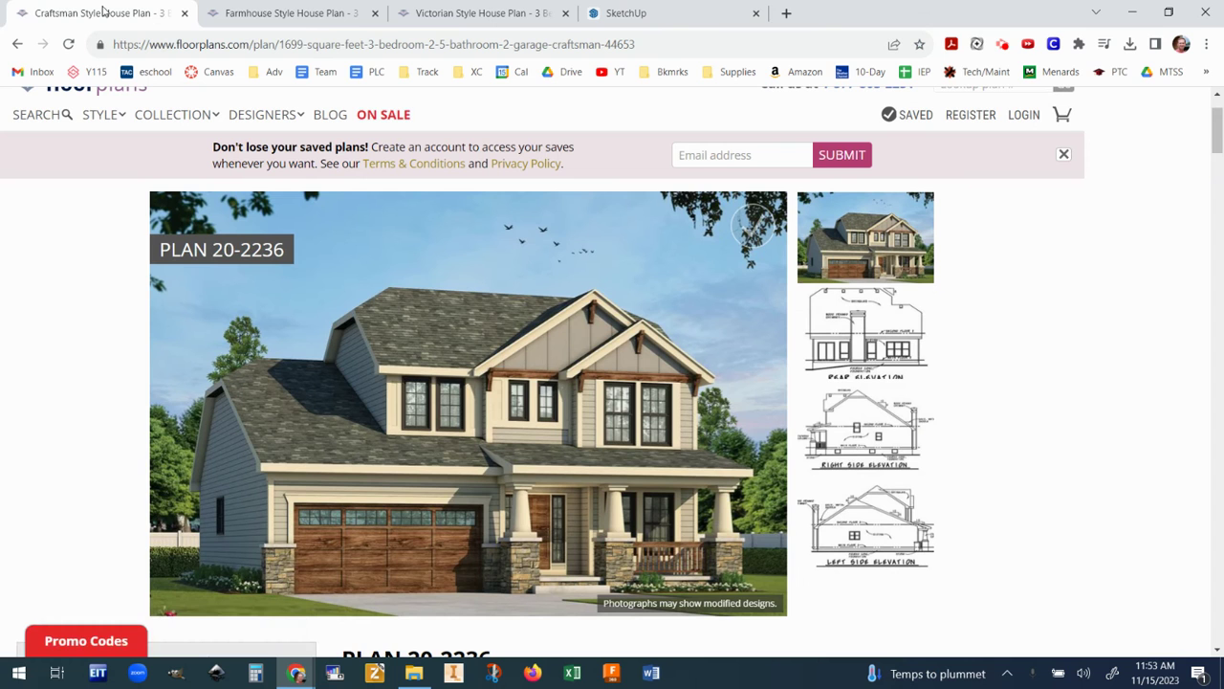
{"action": "left_click", "coordinate": [245, 13]}
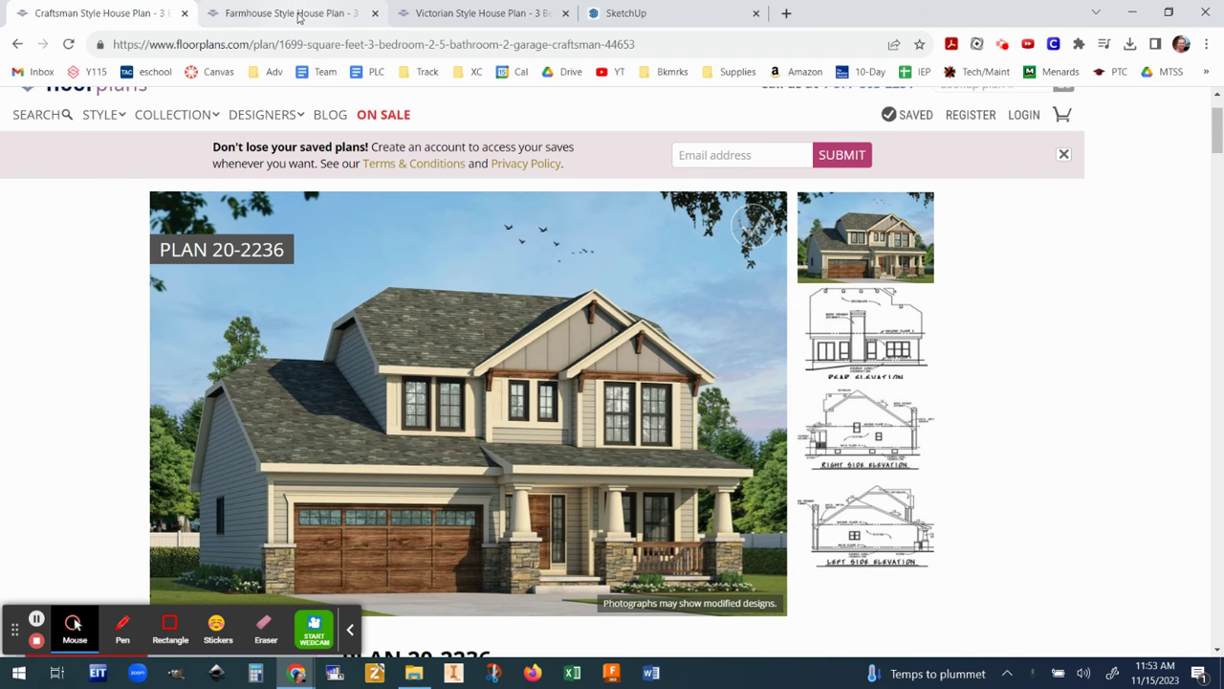
{"action": "left_click", "coordinate": [432, 14]}
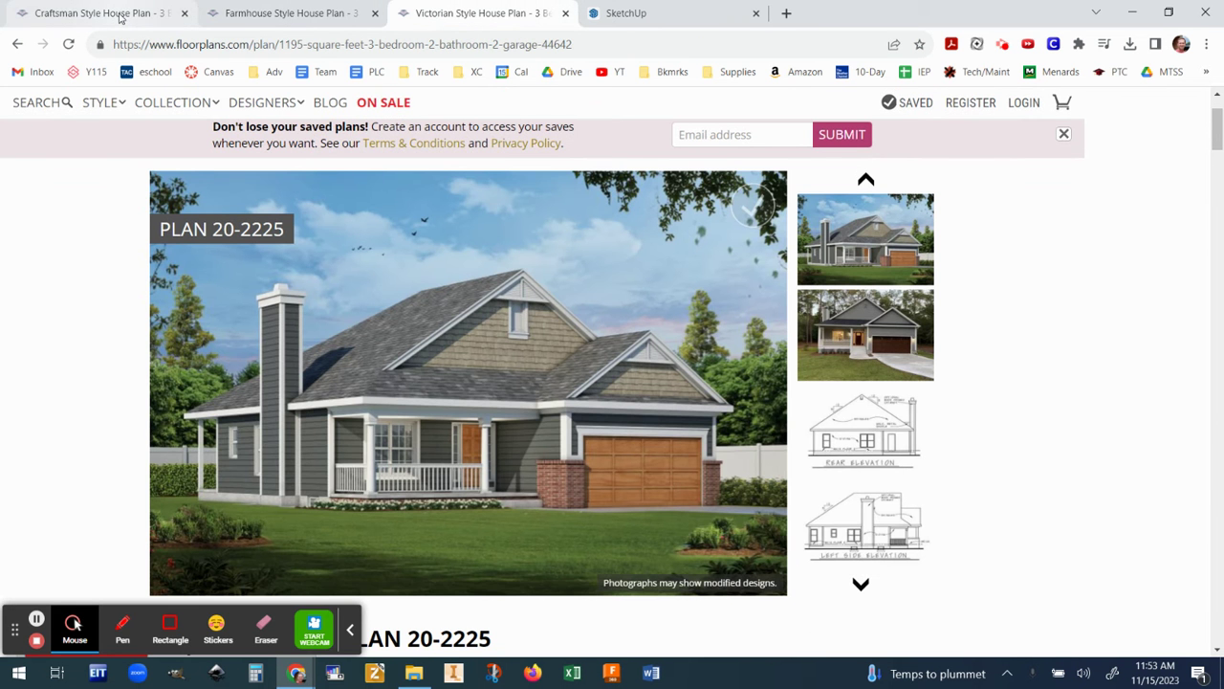
{"action": "left_click", "coordinate": [643, 21]}
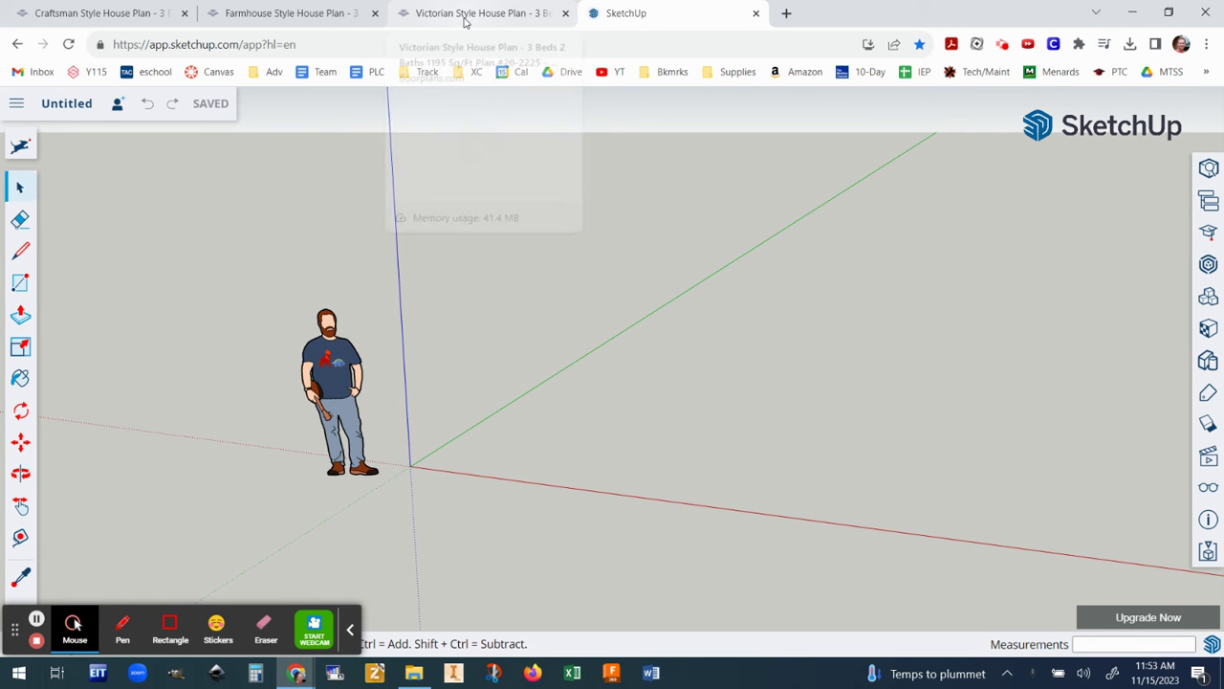
{"action": "left_click", "coordinate": [99, 14]}
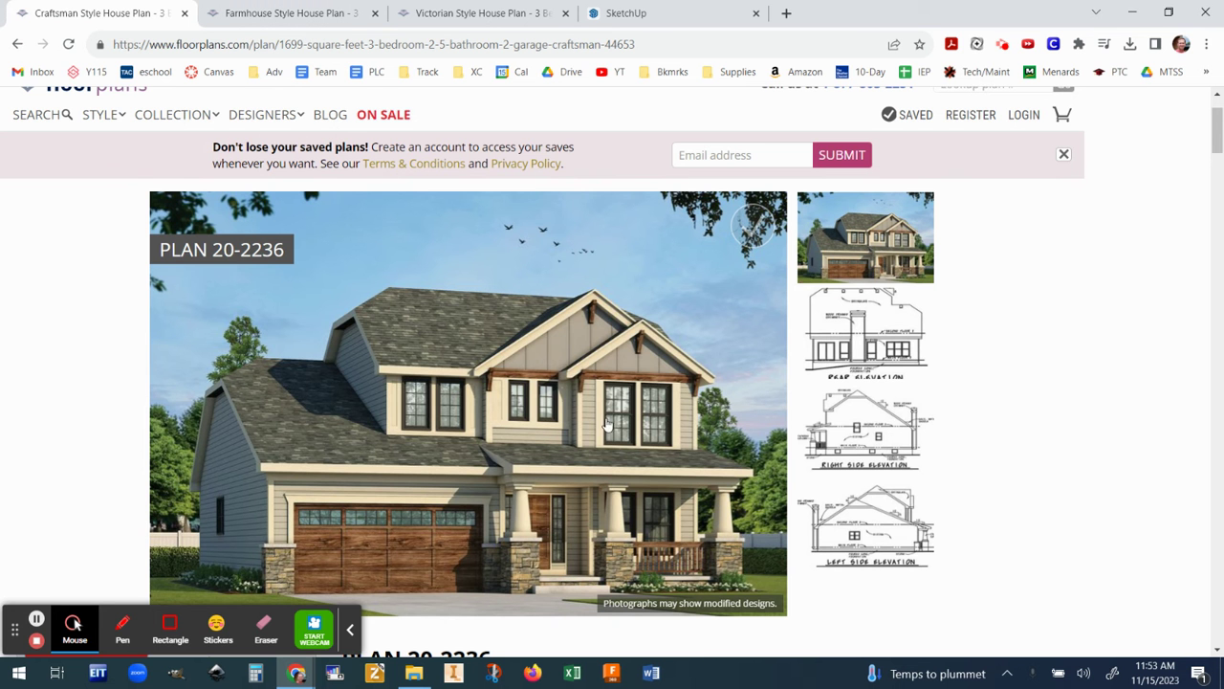
- Scroll to the Craftsman main floor plan (47'-8" by 40'-0"), then switch to the Farmhouse plan
{"action": "scroll", "coordinate": [1023, 489], "scroll_direction": "down", "scroll_amount": 4}
{"action": "scroll", "coordinate": [1029, 489], "scroll_direction": "down", "scroll_amount": 15}
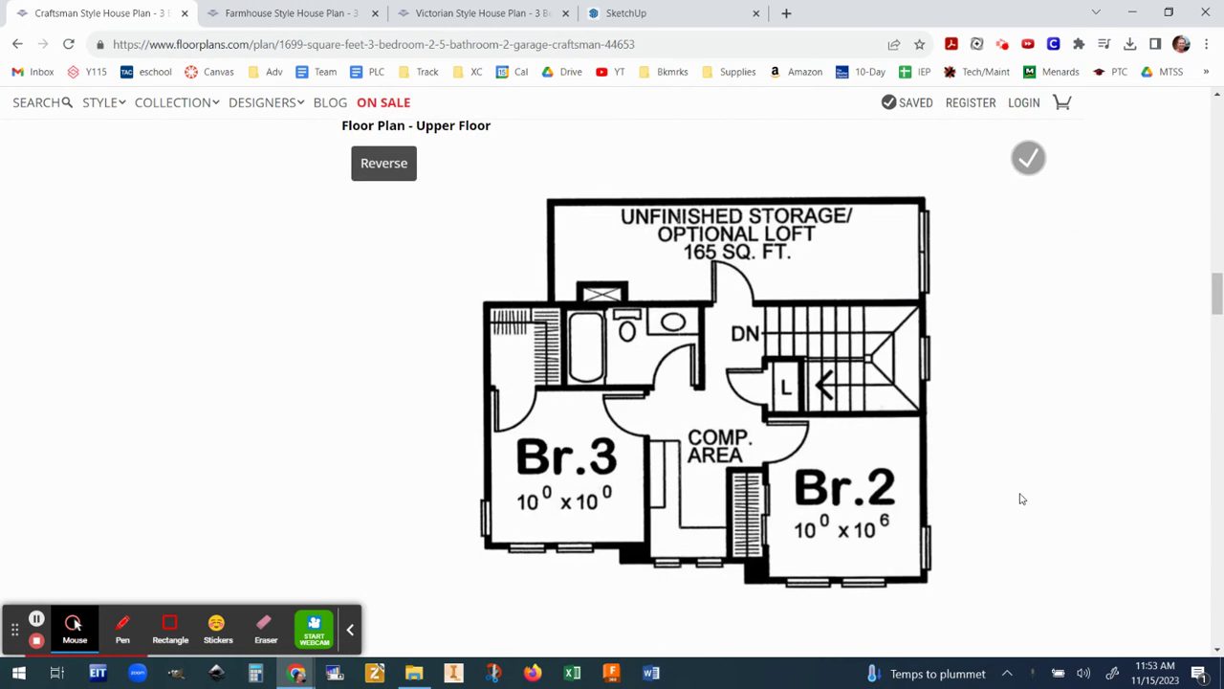
{"action": "scroll", "coordinate": [1022, 499], "scroll_direction": "down", "scroll_amount": 5}
{"action": "scroll", "coordinate": [1022, 498], "scroll_direction": "up", "scroll_amount": 12}
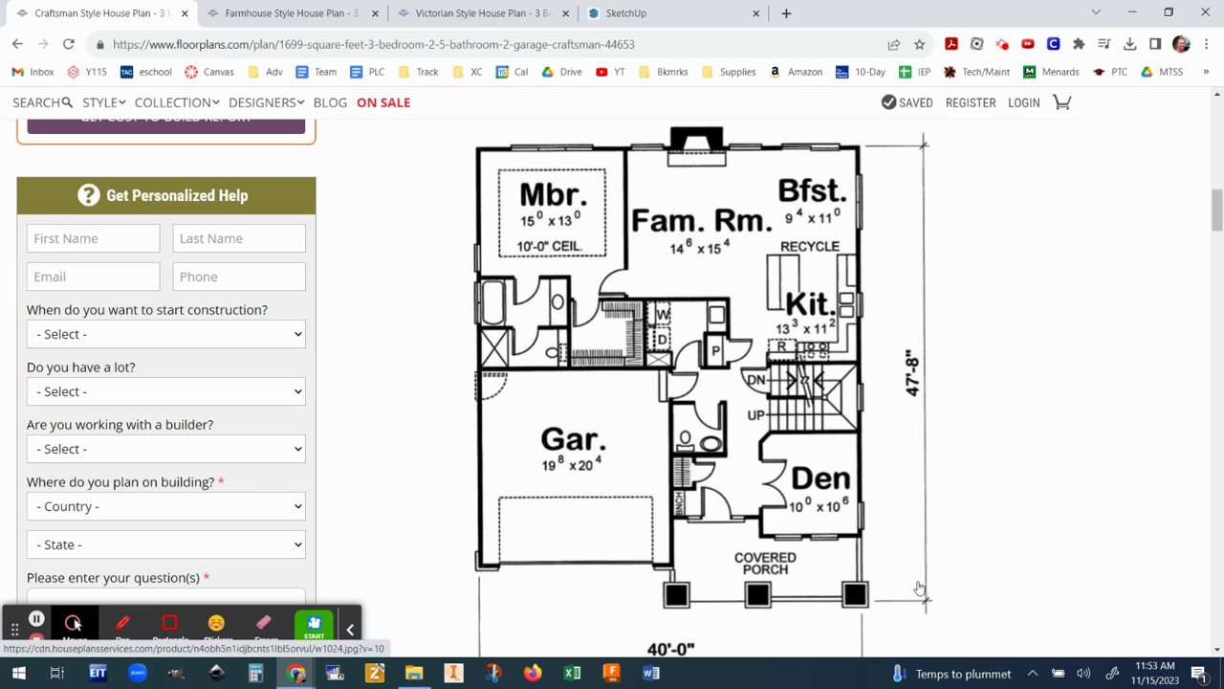
{"action": "scroll", "coordinate": [939, 564], "scroll_direction": "down", "scroll_amount": 3}
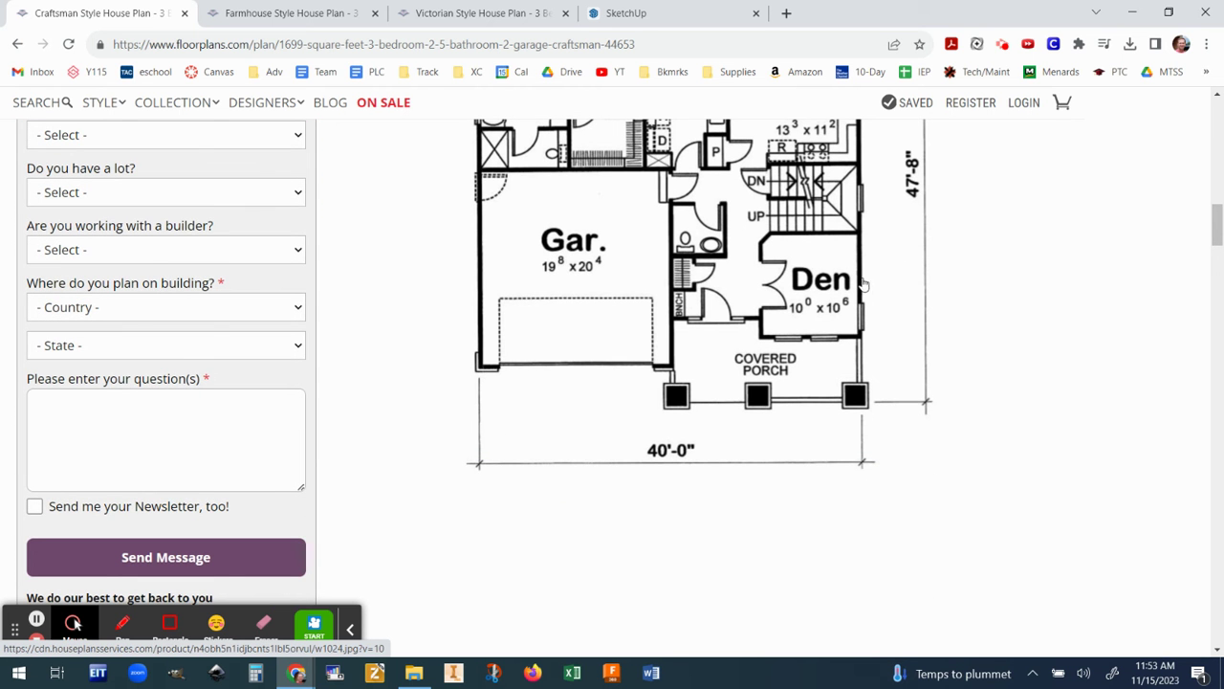
{"action": "scroll", "coordinate": [866, 290], "scroll_direction": "up", "scroll_amount": 1}
{"action": "scroll", "coordinate": [928, 308], "scroll_direction": "up", "scroll_amount": 2}
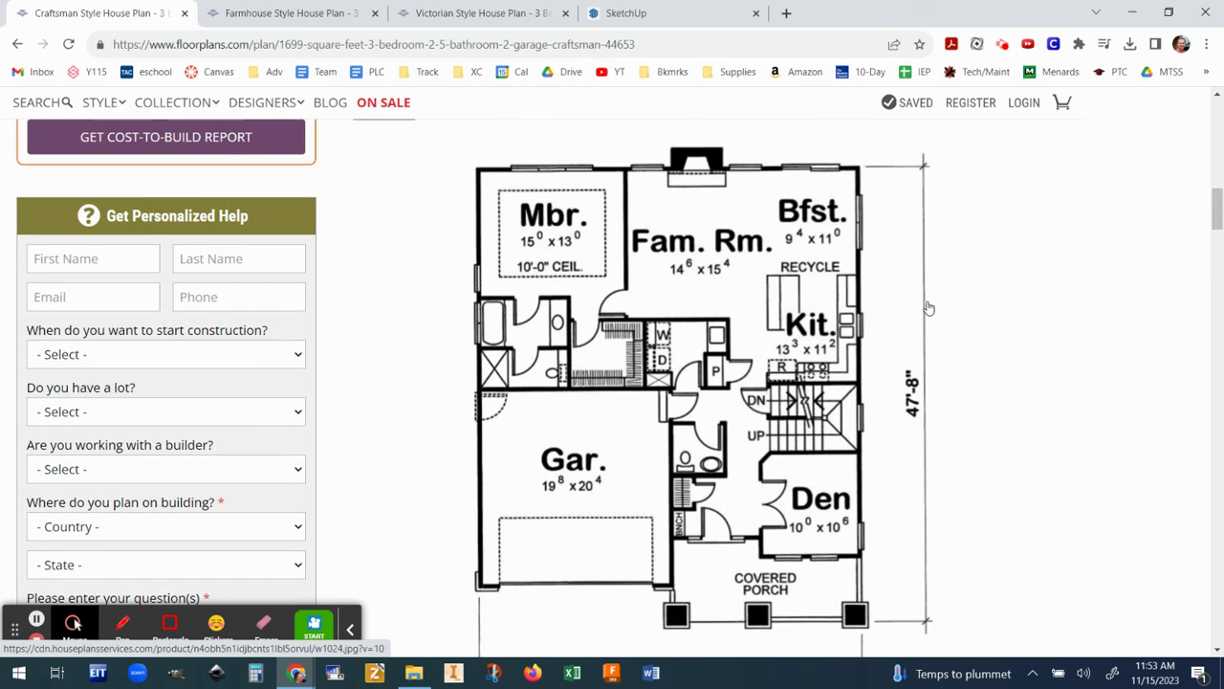
{"action": "scroll", "coordinate": [869, 500], "scroll_direction": "down", "scroll_amount": 1}
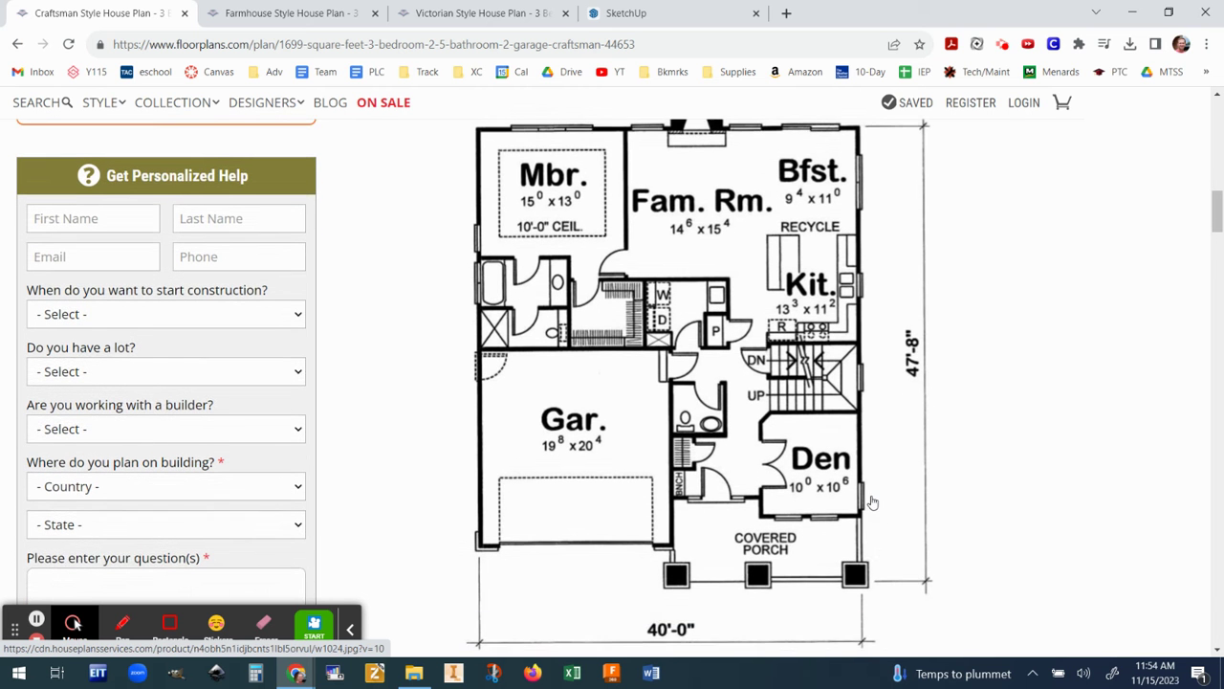
{"action": "scroll", "coordinate": [873, 501], "scroll_direction": "up", "scroll_amount": 1}
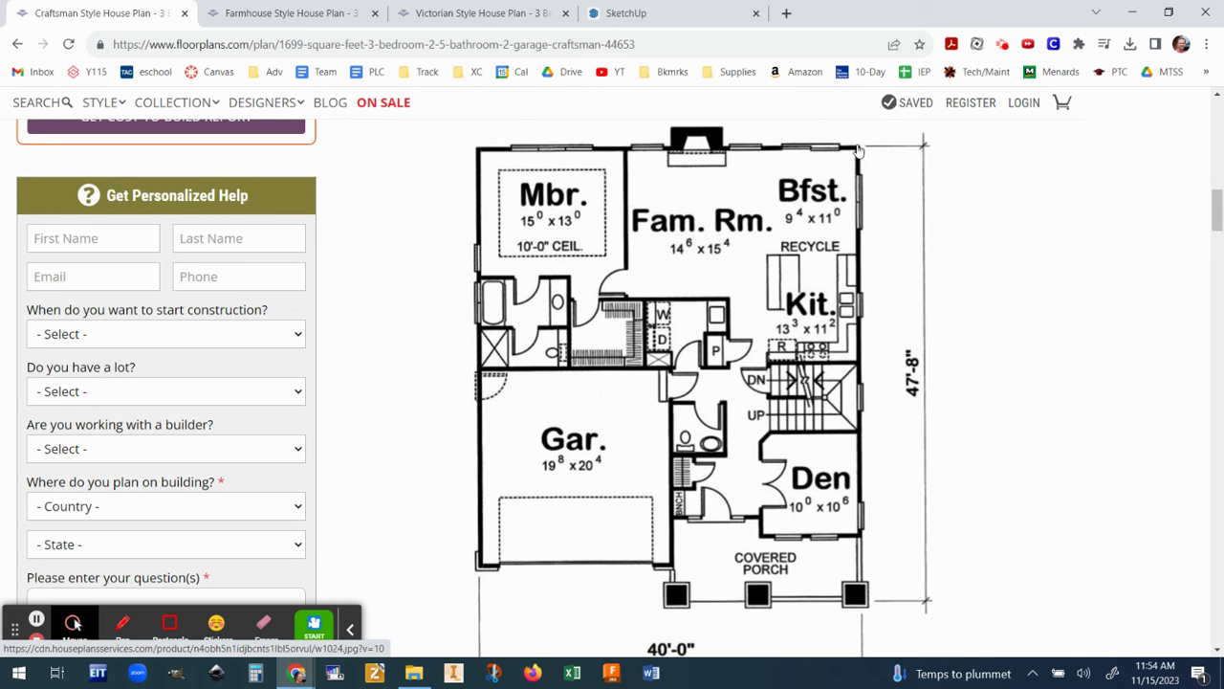
{"action": "left_click", "coordinate": [284, 15]}
- Scroll to the Farmhouse main floor plan showing the 19'6" x 29' garage and 23'3" x 14' great room
{"action": "scroll", "coordinate": [904, 375], "scroll_direction": "down", "scroll_amount": 10}
{"action": "scroll", "coordinate": [904, 375], "scroll_direction": "down", "scroll_amount": 10}
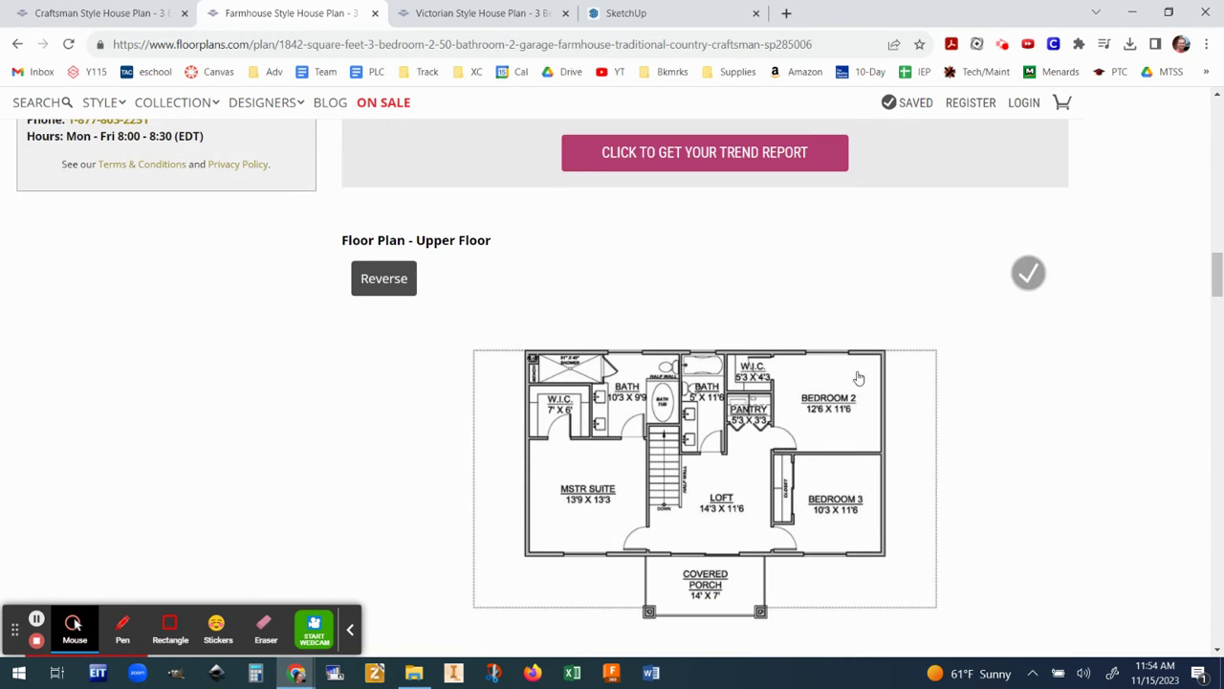
{"action": "scroll", "coordinate": [924, 491], "scroll_direction": "up", "scroll_amount": 5}
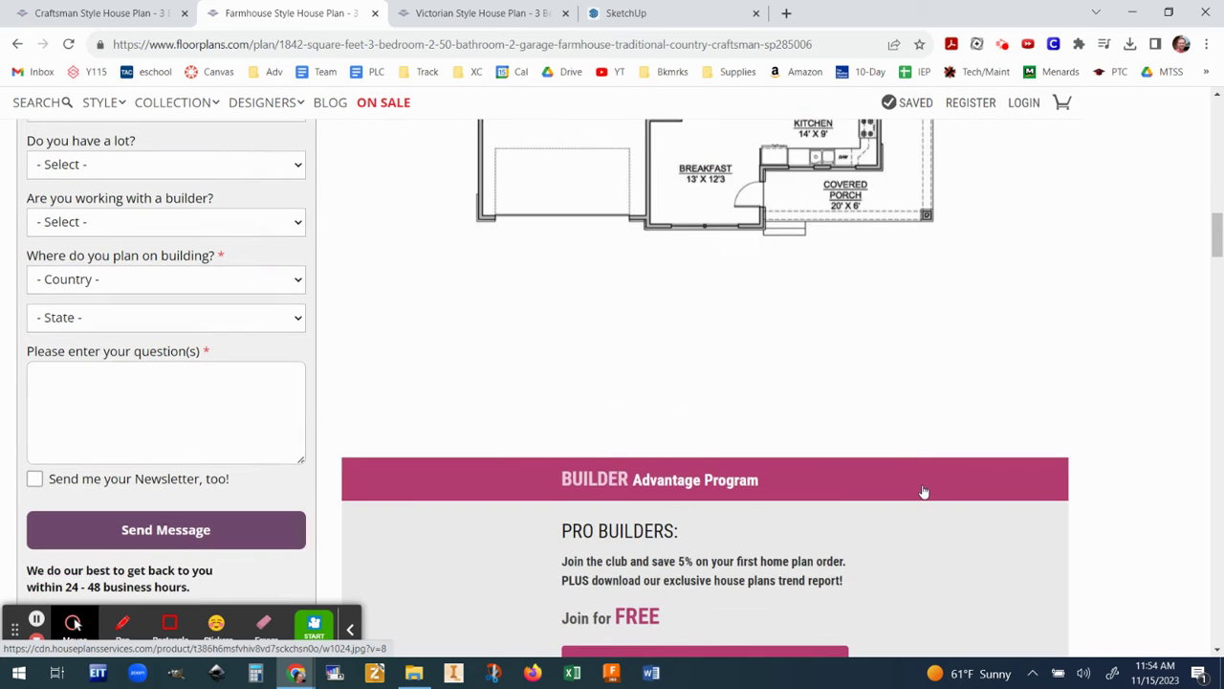
{"action": "scroll", "coordinate": [924, 491], "scroll_direction": "up", "scroll_amount": 1}
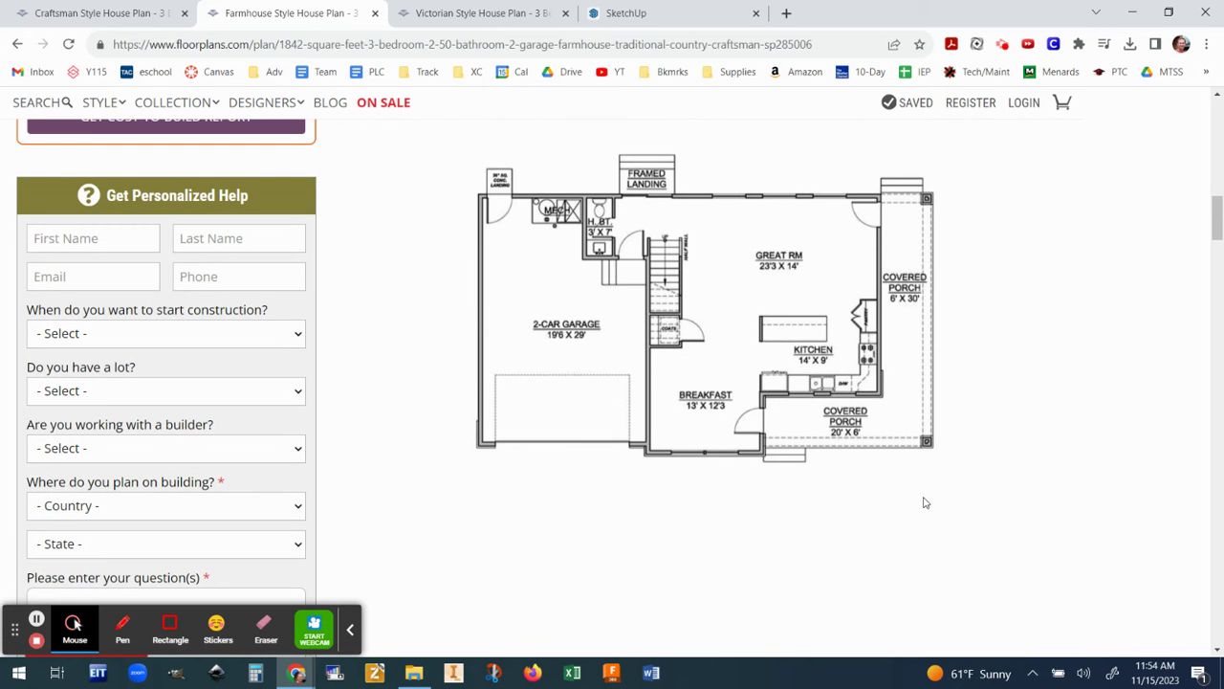
{"action": "scroll", "coordinate": [924, 502], "scroll_direction": "up", "scroll_amount": 2}
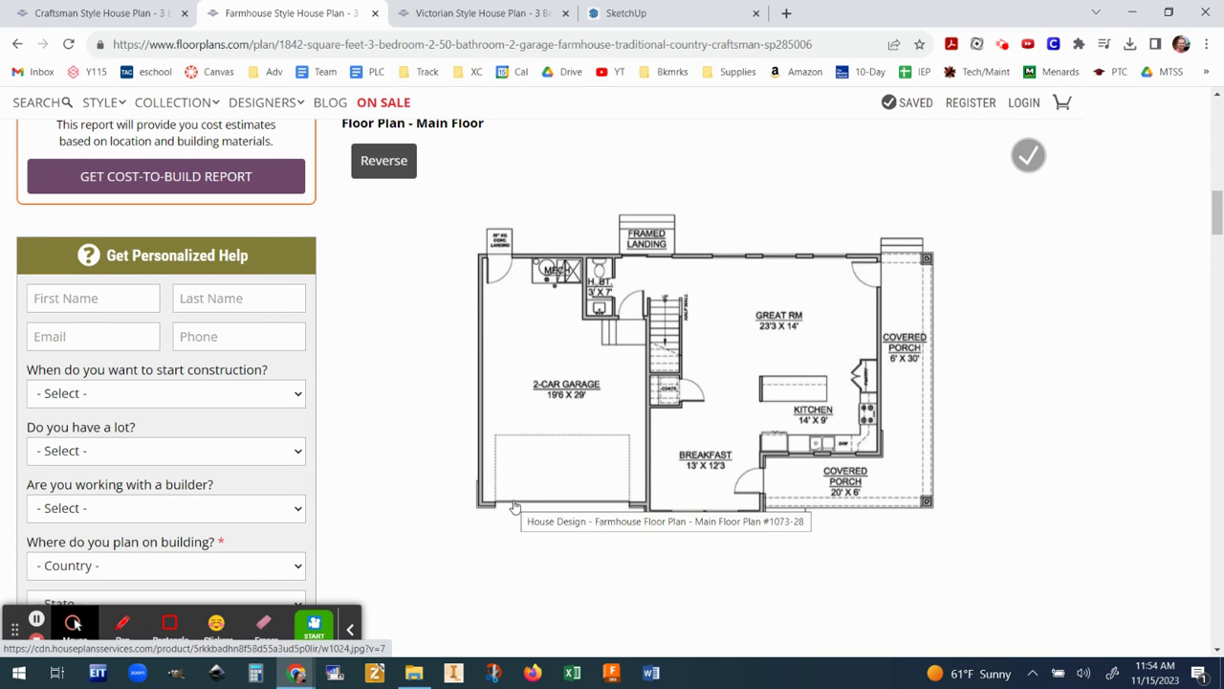
- Open the Victorian plan 20-2225 page and scroll to its 40'-0" by 48'-8" main floor plan
{"action": "left_click", "coordinate": [485, 13]}
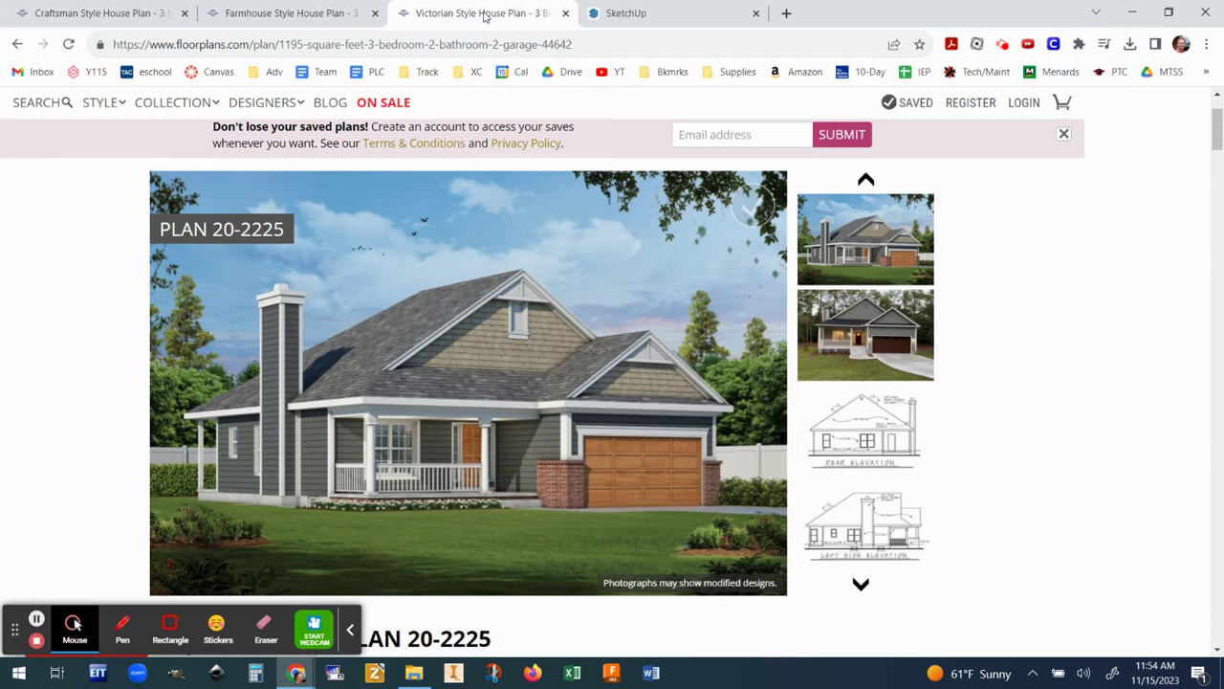
{"action": "scroll", "coordinate": [584, 386], "scroll_direction": "down", "scroll_amount": 3}
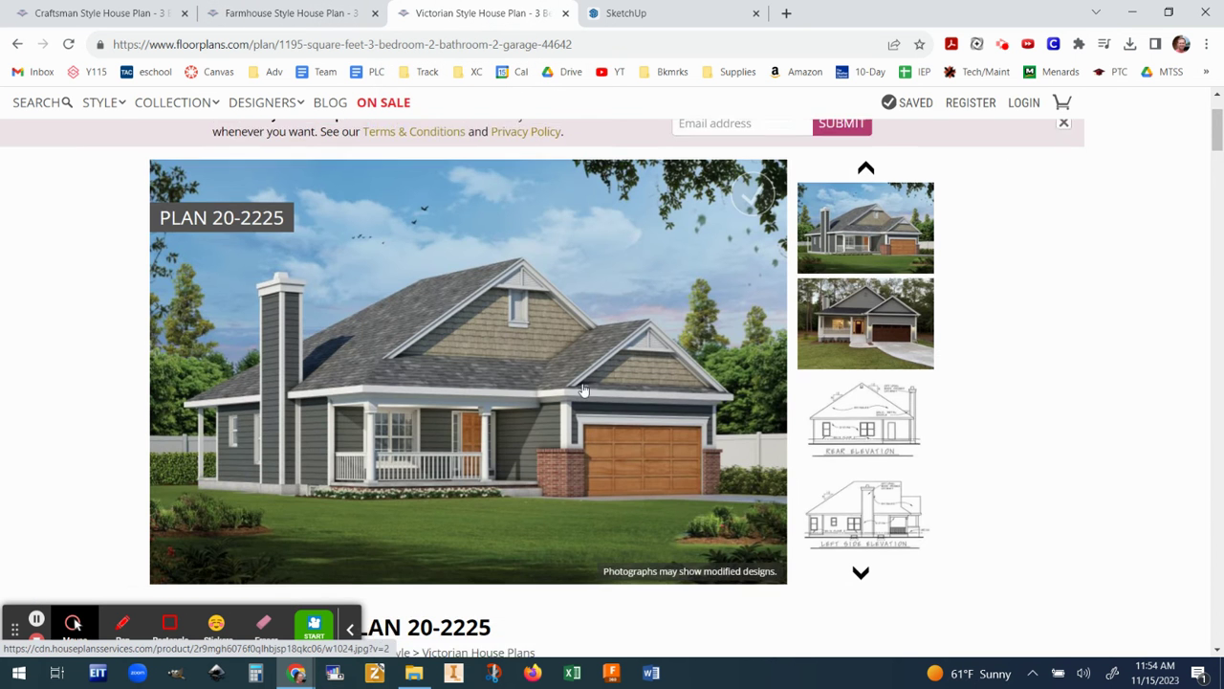
{"action": "scroll", "coordinate": [583, 385], "scroll_direction": "down", "scroll_amount": 8}
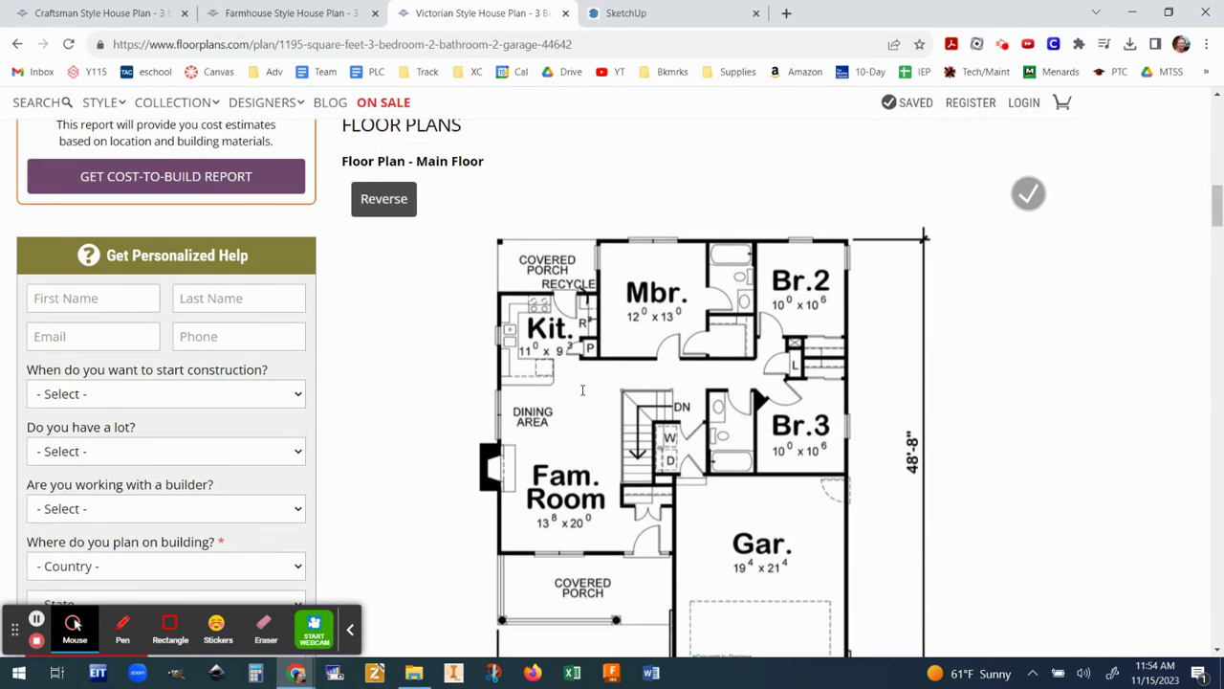
{"action": "scroll", "coordinate": [577, 398], "scroll_direction": "down", "scroll_amount": 1}
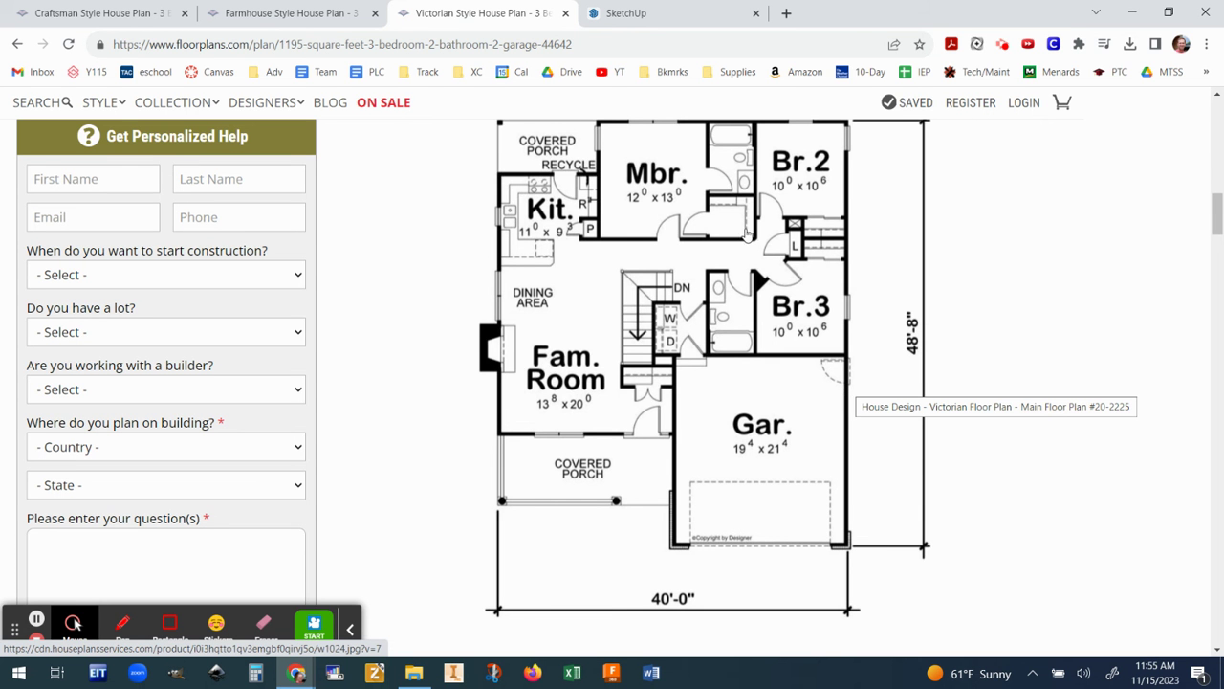
{"action": "scroll", "coordinate": [1002, 372], "scroll_direction": "up", "scroll_amount": 1}
{"action": "scroll", "coordinate": [1002, 371], "scroll_direction": "up", "scroll_amount": 10}
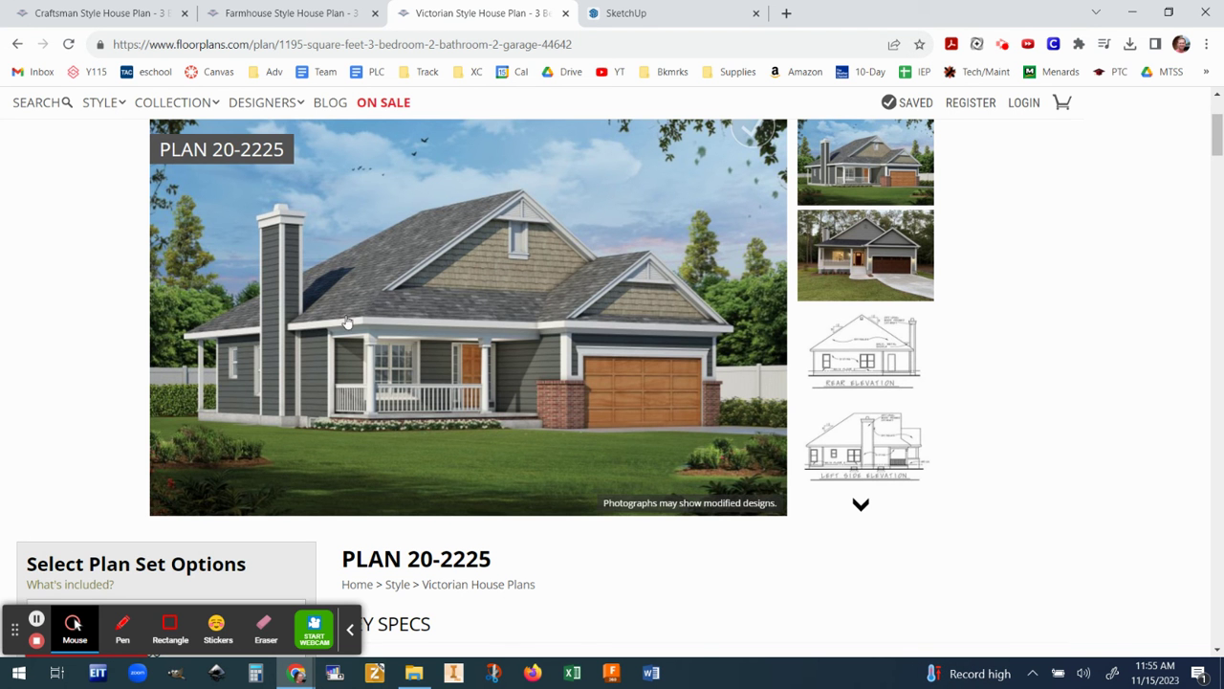
{"action": "scroll", "coordinate": [980, 400], "scroll_direction": "down", "scroll_amount": 10}
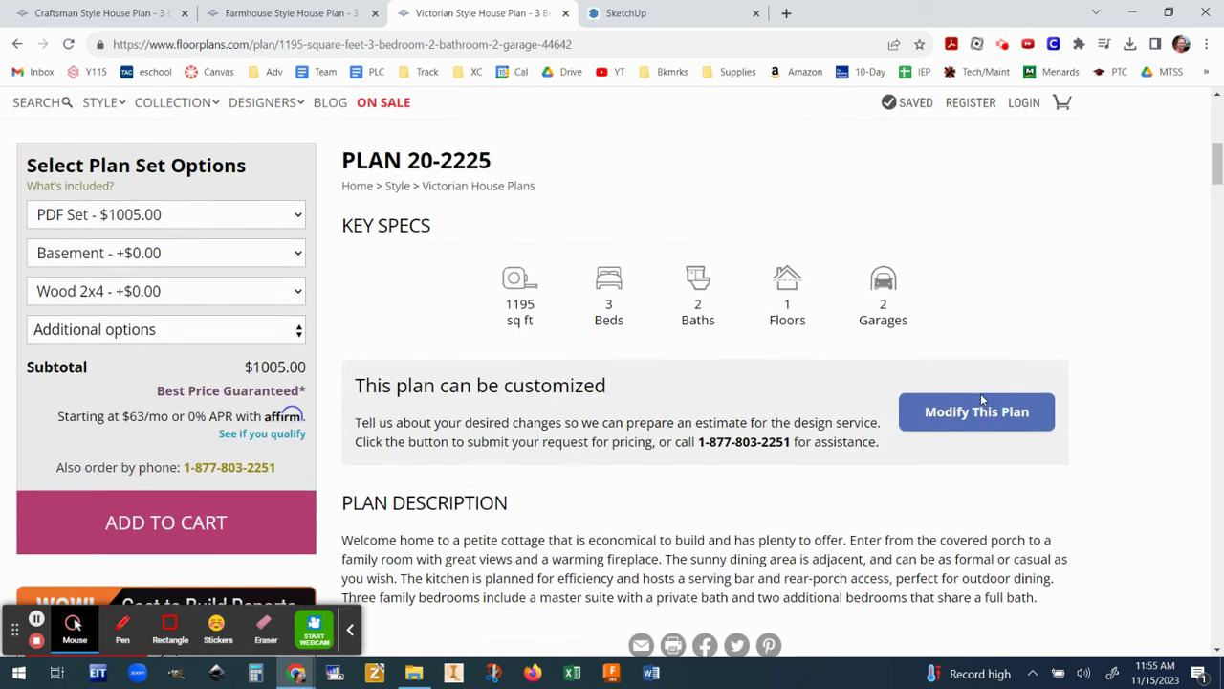
{"action": "scroll", "coordinate": [980, 399], "scroll_direction": "down", "scroll_amount": 1}
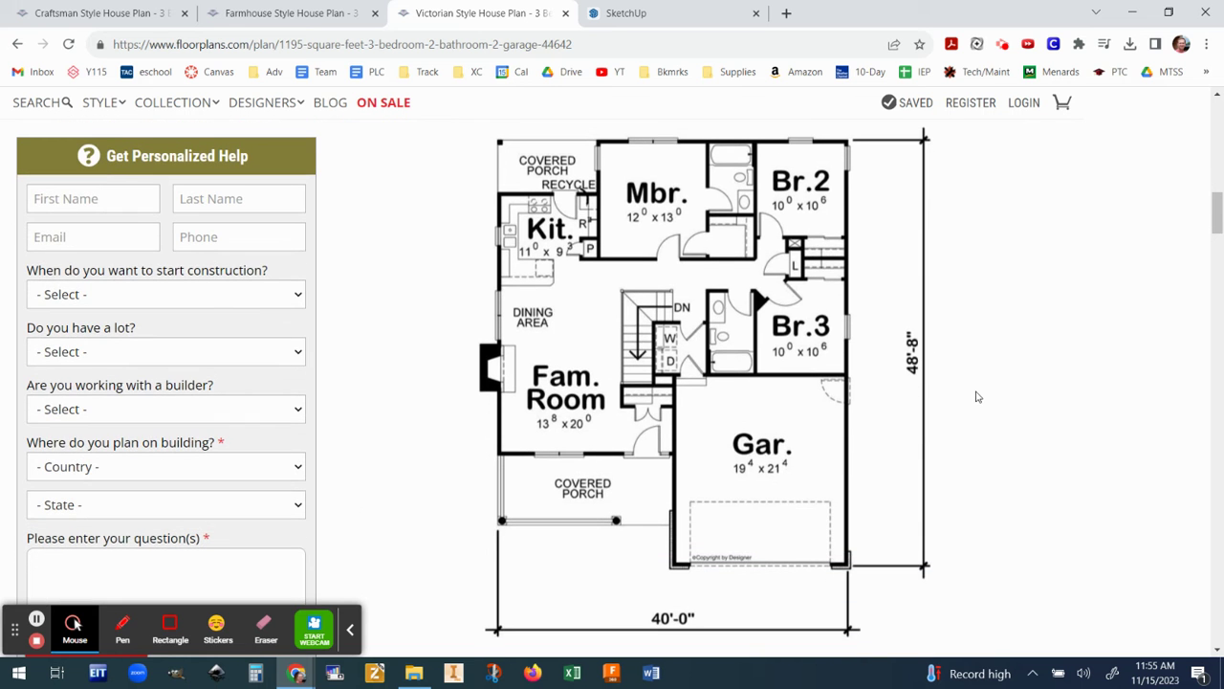
- Enlarge the Victorian main floor plan image and choose to save it from its context menu
{"action": "left_click", "coordinate": [724, 341]}
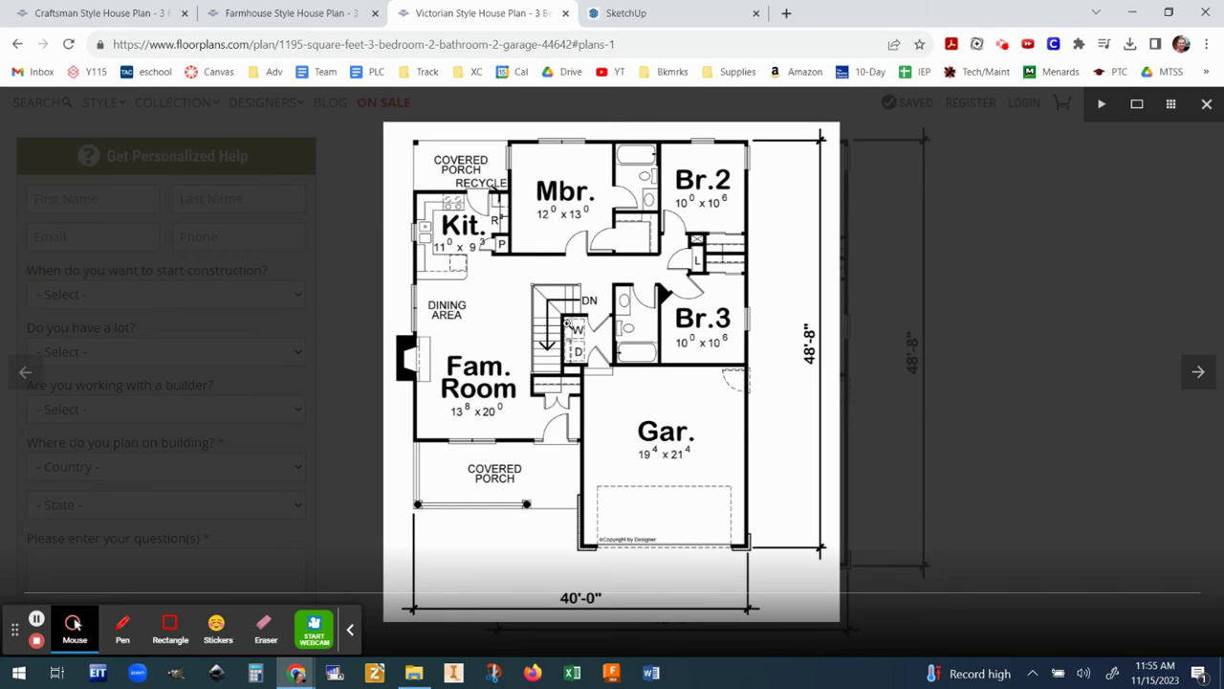
{"action": "right_click", "coordinate": [567, 325]}
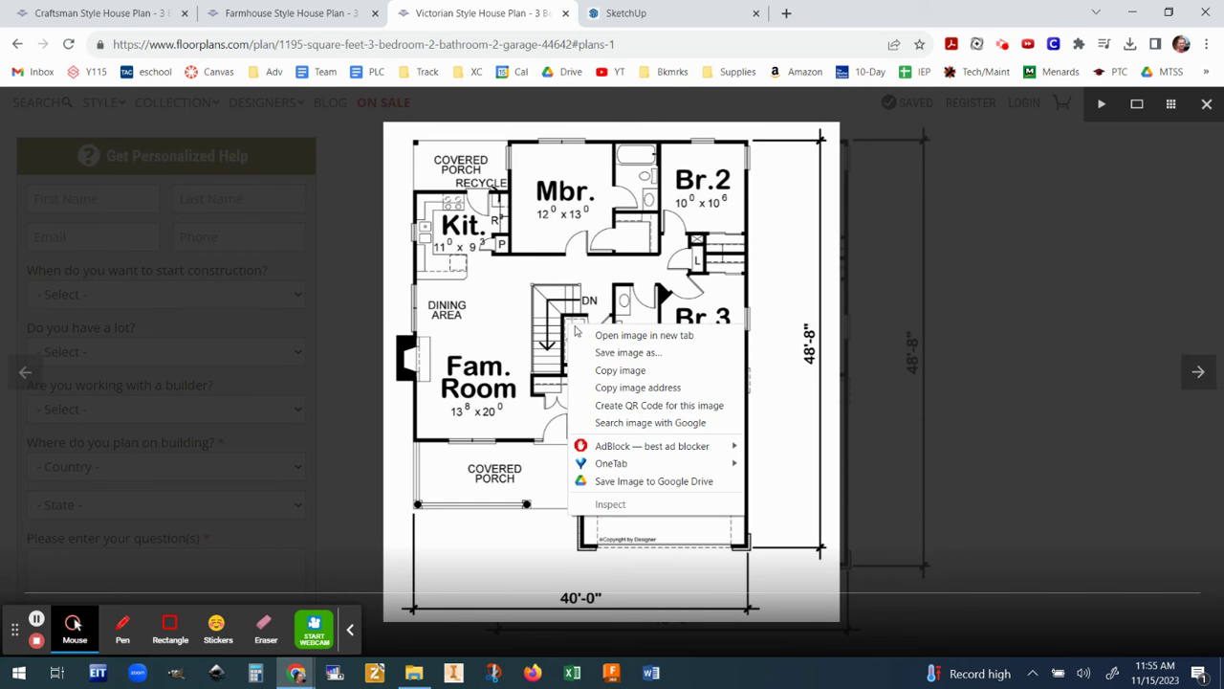
{"action": "left_click", "coordinate": [630, 352]}
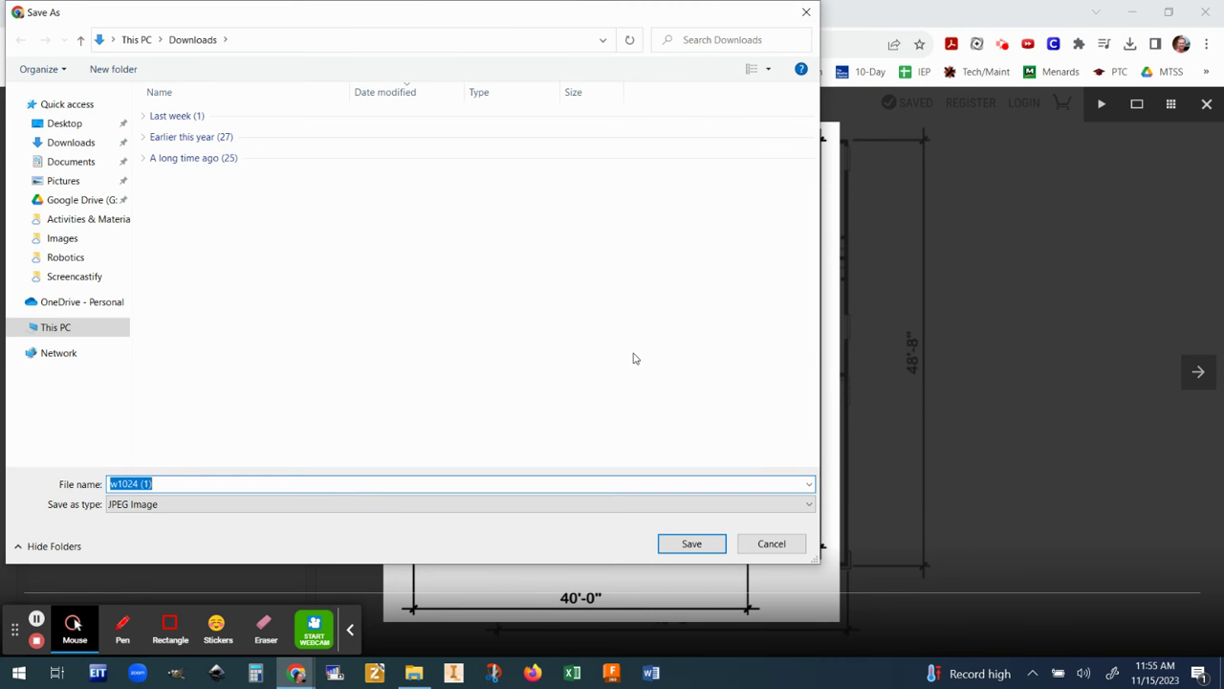
- Save the image to Downloads as House Image.jpg and confirm the download finished
{"action": "left_click", "coordinate": [72, 144]}
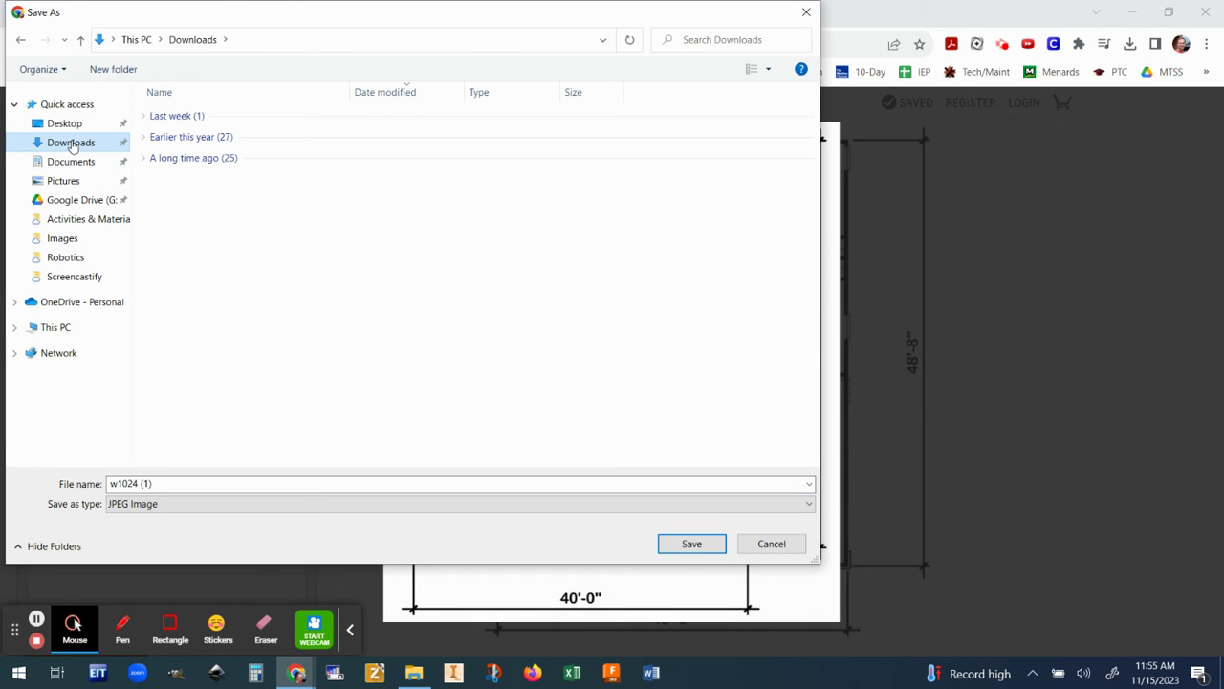
{"action": "left_click_drag", "start_coordinate": [172, 484], "coordinate": [107, 484]}
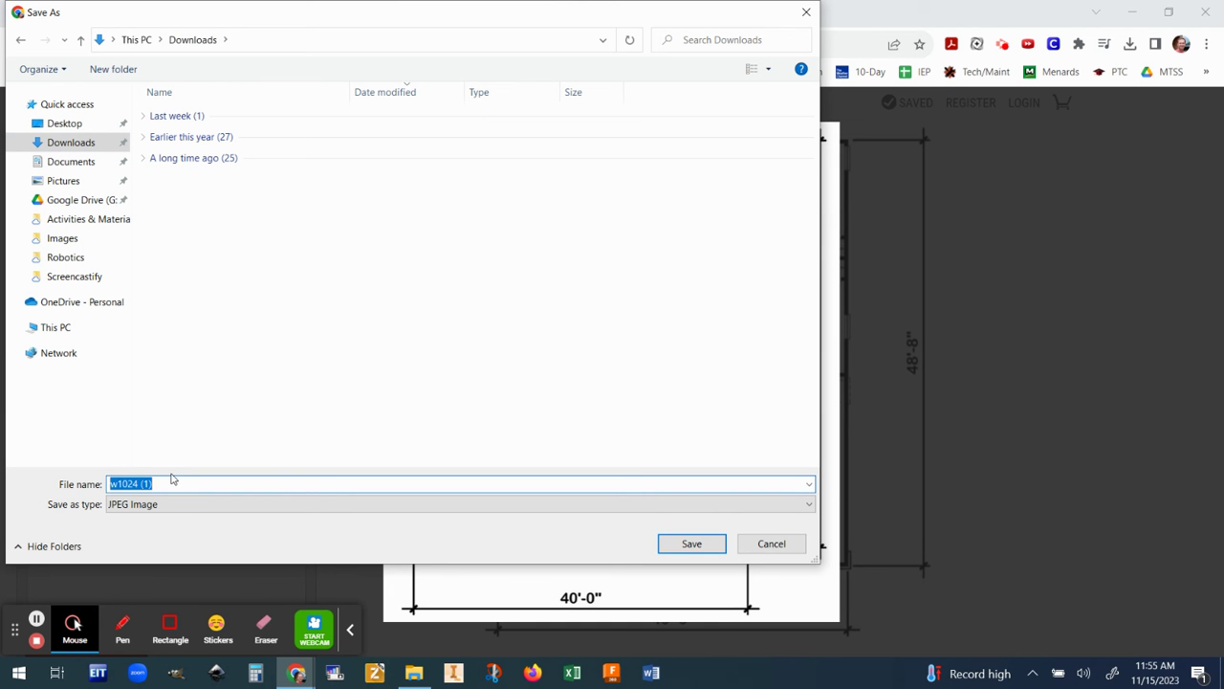
{"action": "type", "text": "Hous"}
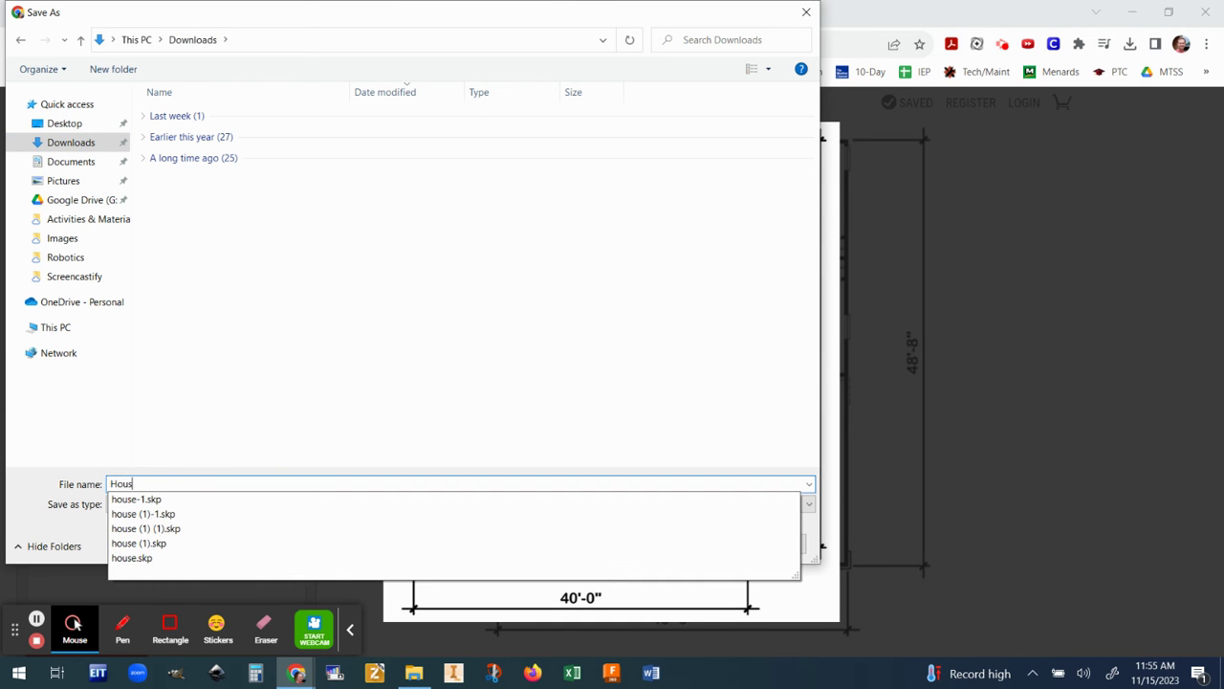
{"action": "type", "text": "e Image"}
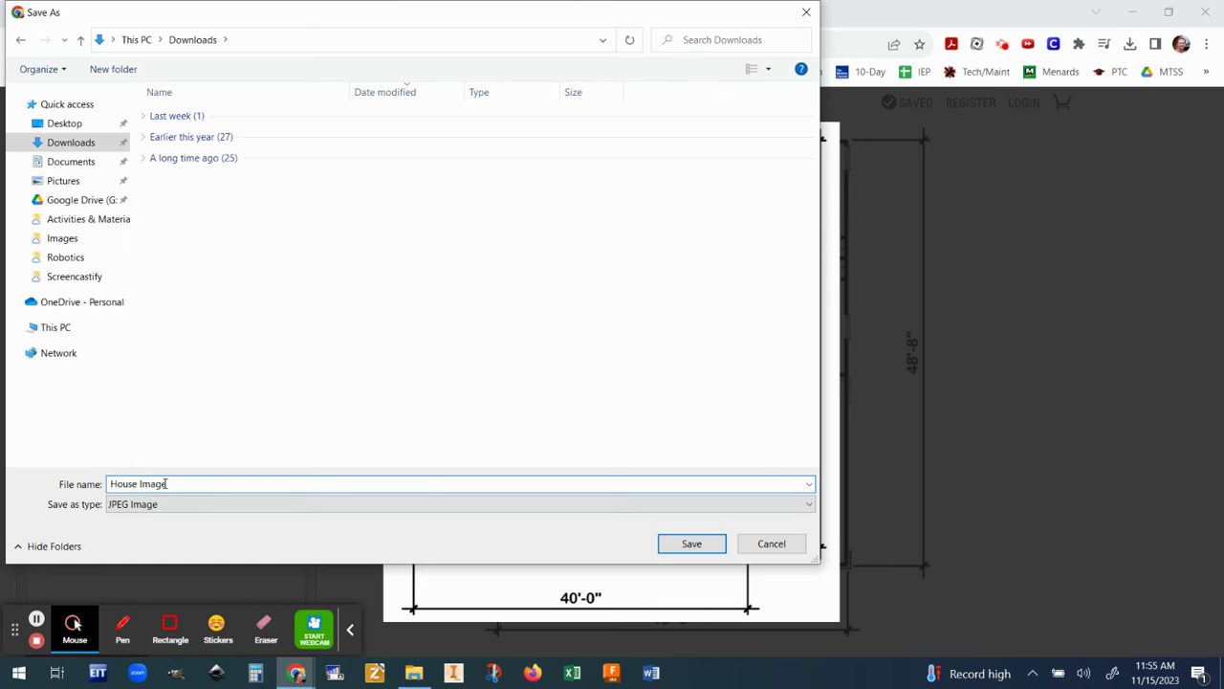
{"action": "left_click", "coordinate": [682, 546]}
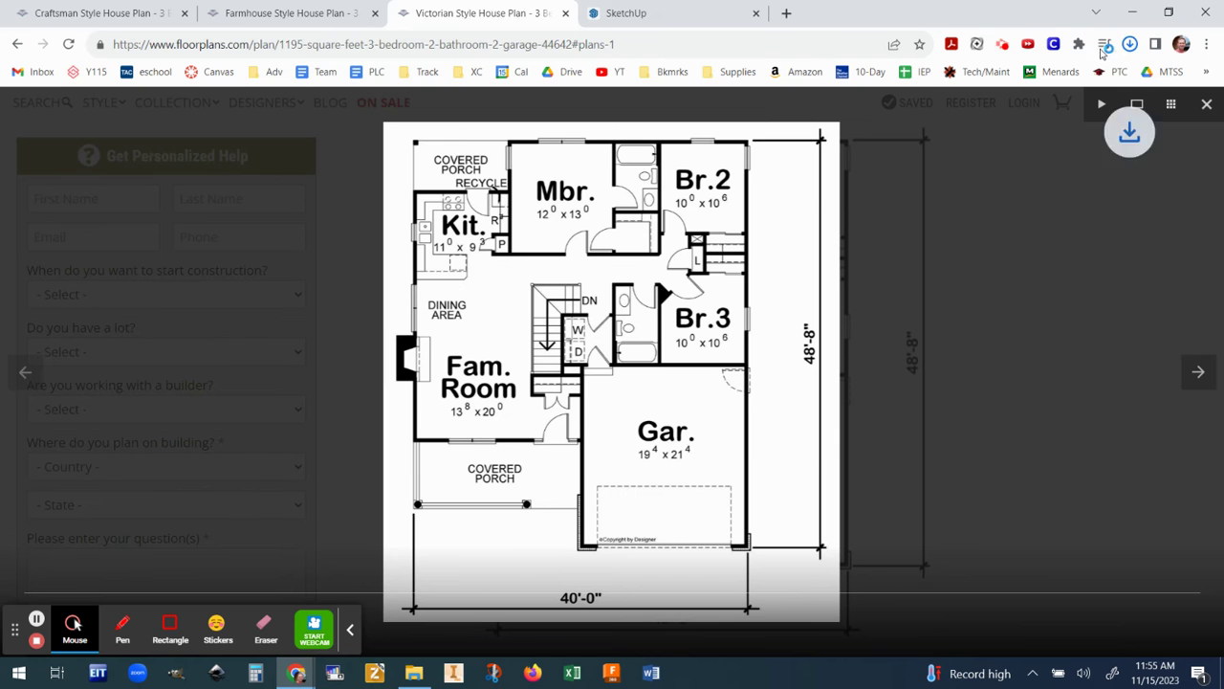
{"action": "left_click", "coordinate": [1131, 46]}
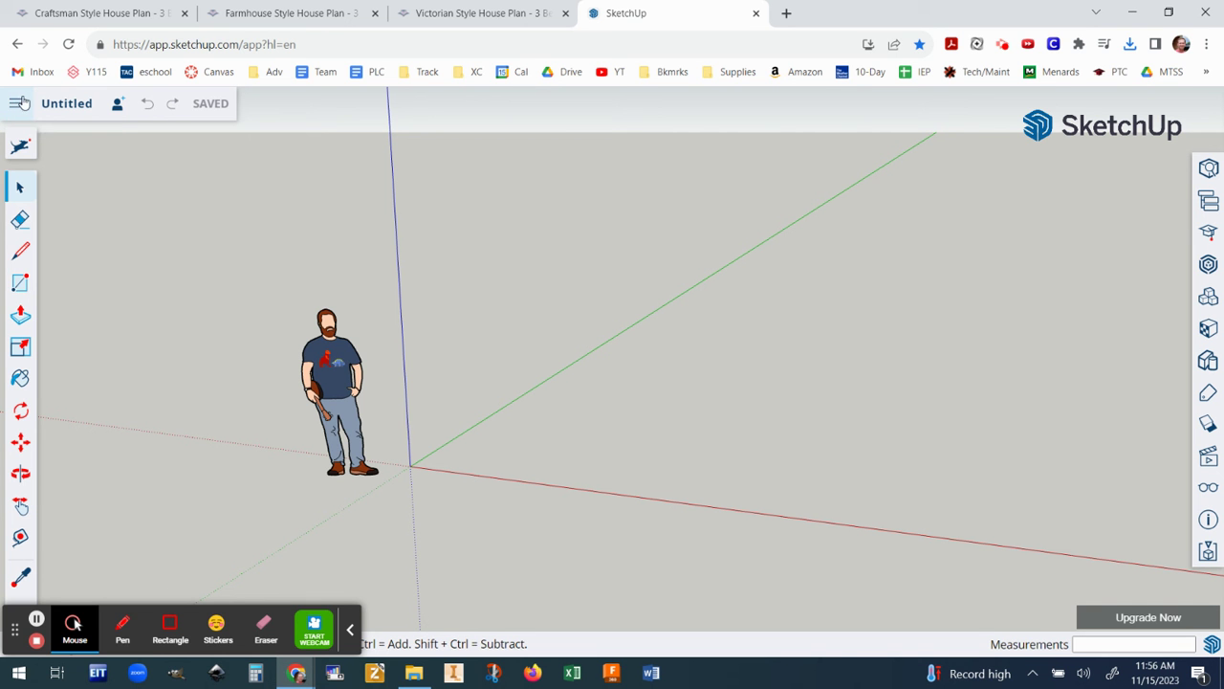
- Start an import from My device through the SketchUp main menu
{"action": "left_click", "coordinate": [20, 106]}
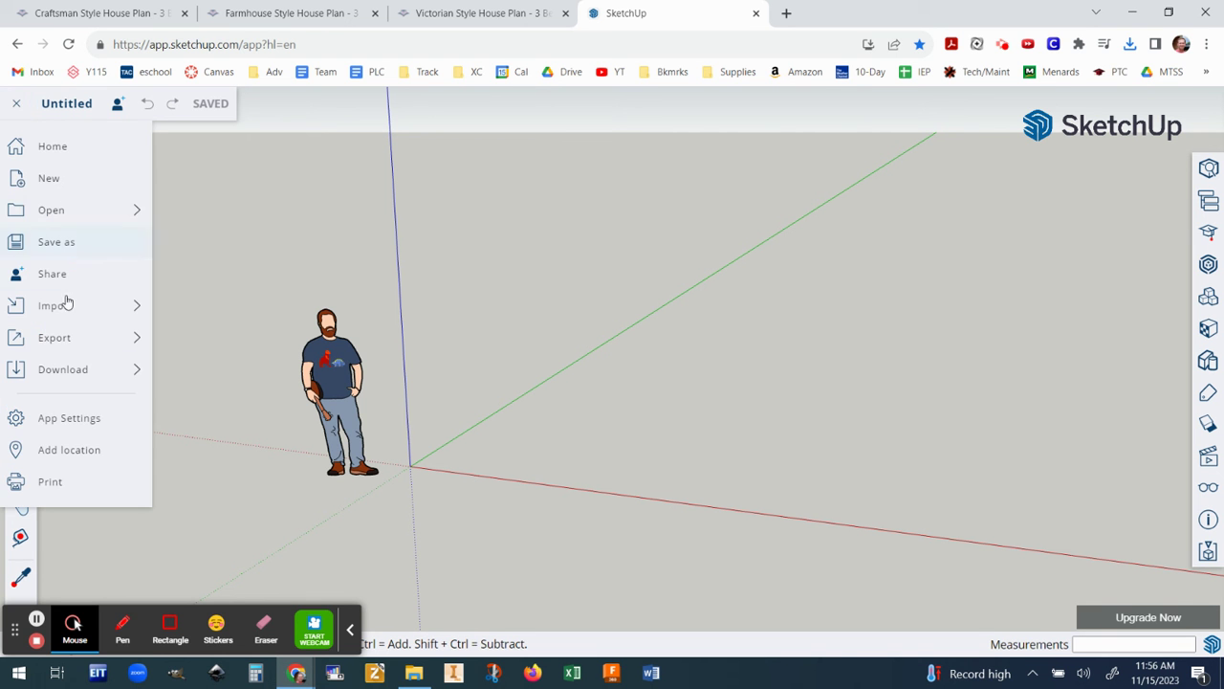
{"action": "mouse_move", "coordinate": [66, 313]}
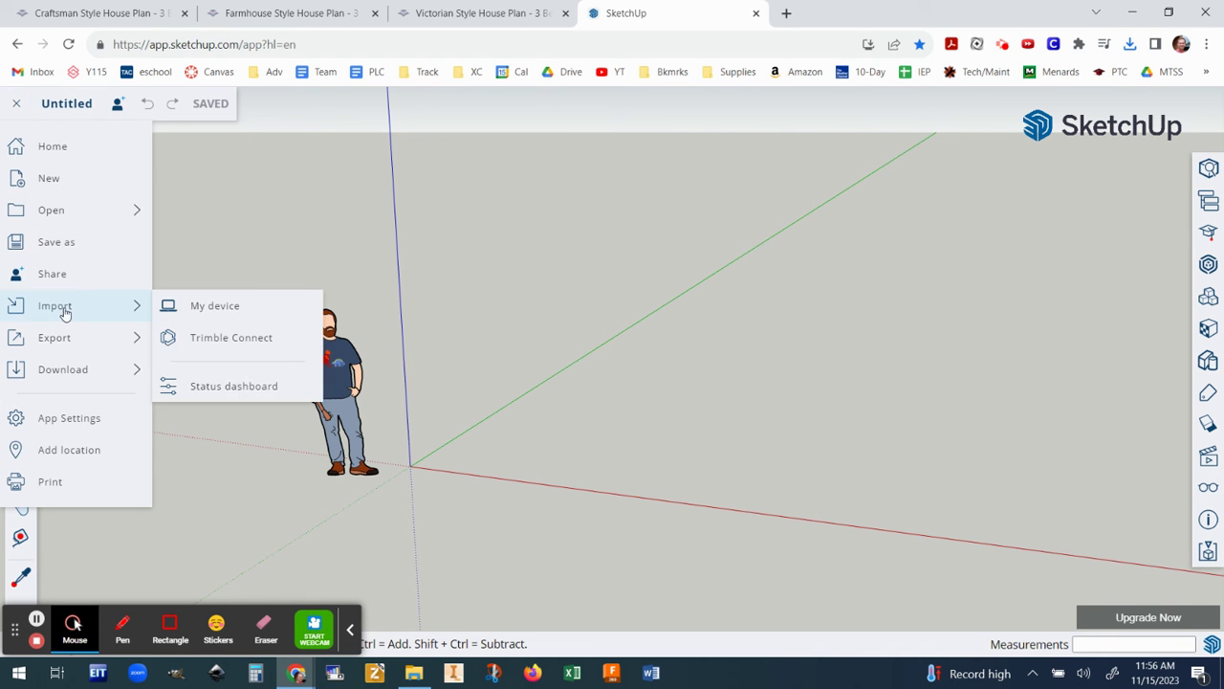
{"action": "left_click", "coordinate": [207, 308]}
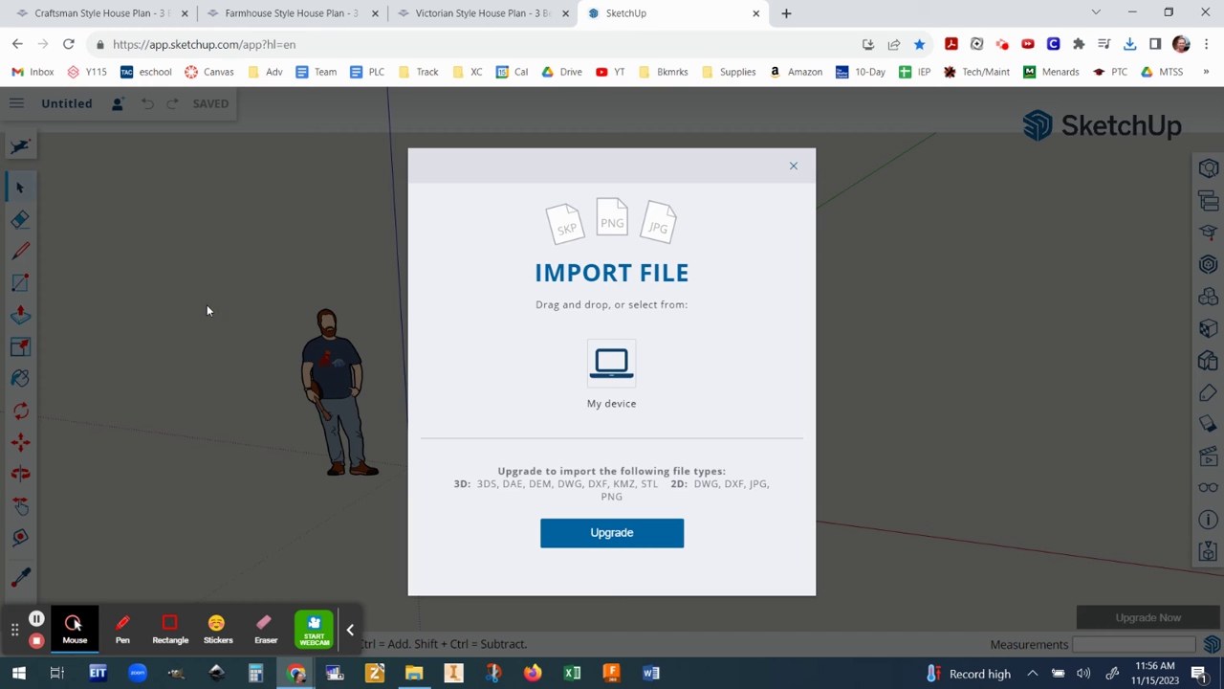
{"action": "left_click", "coordinate": [612, 367]}
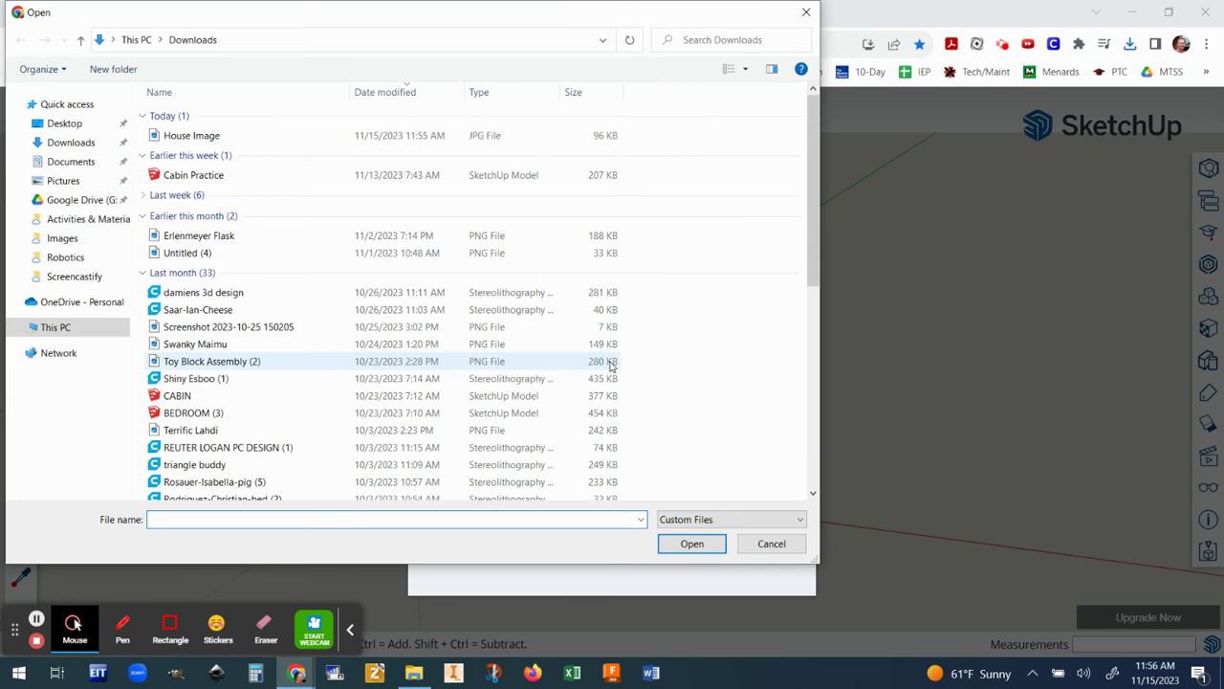
- Select House Image from Downloads and import it as an image
{"action": "left_click", "coordinate": [142, 156]}
{"action": "left_click", "coordinate": [144, 198]}
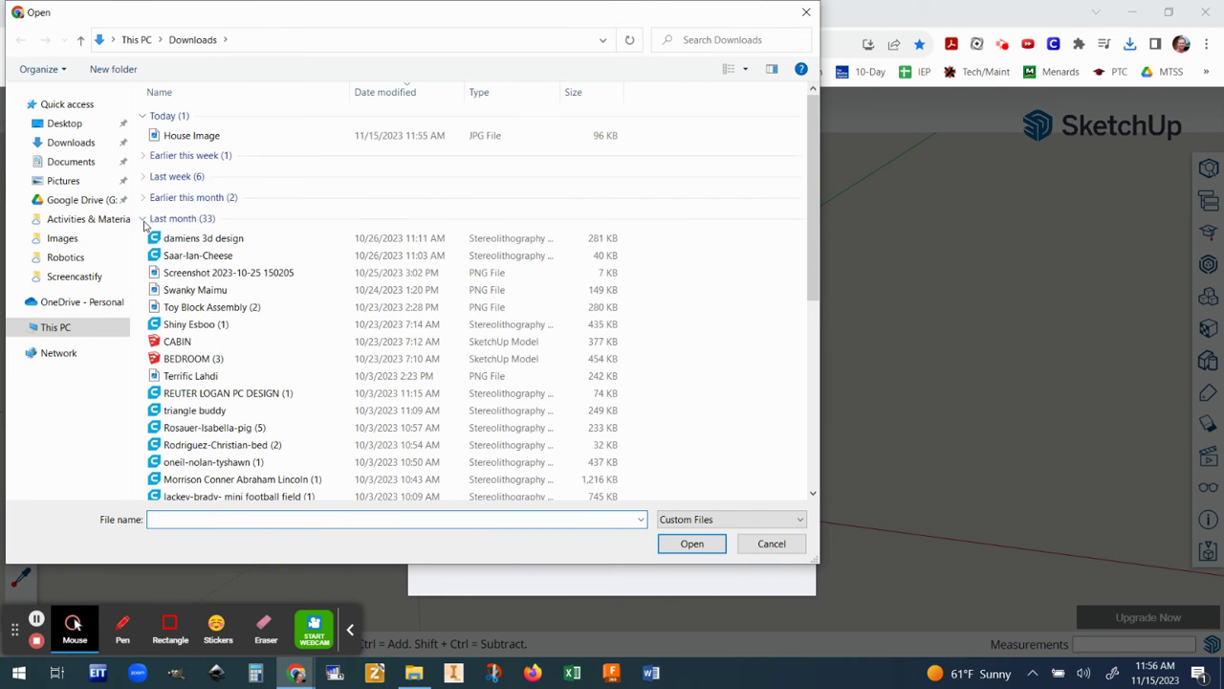
{"action": "left_click", "coordinate": [146, 218]}
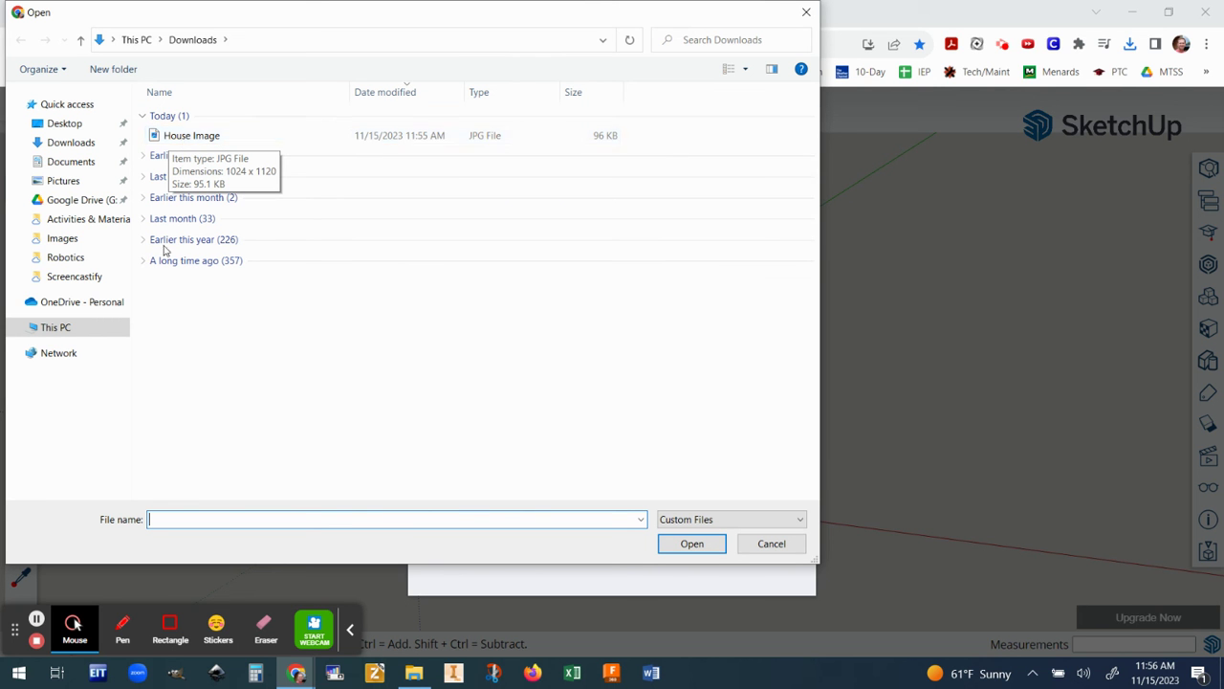
{"action": "left_click", "coordinate": [180, 137]}
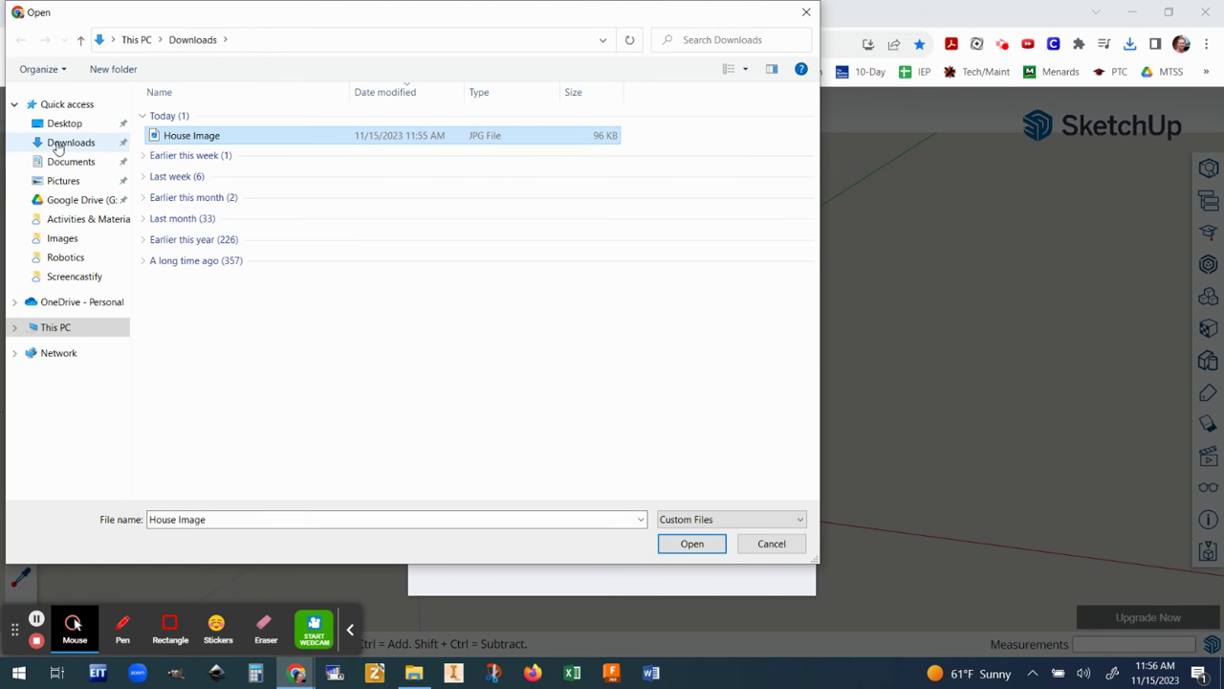
{"action": "left_click", "coordinate": [690, 543]}
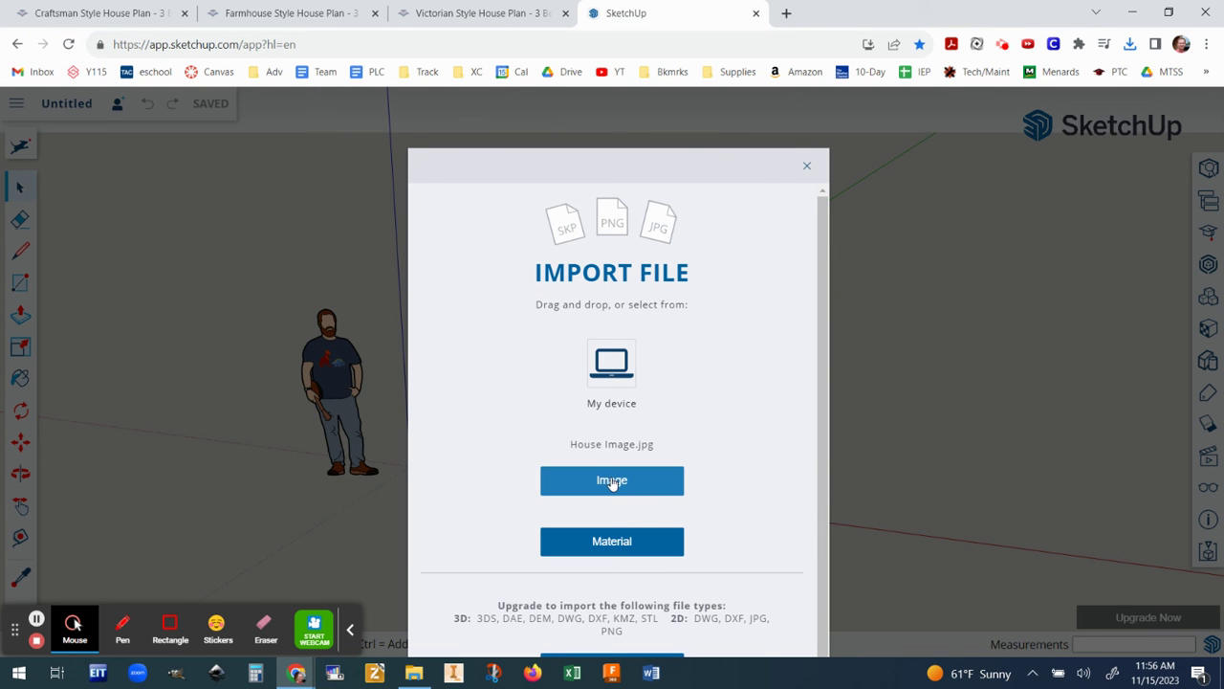
{"action": "left_click", "coordinate": [612, 482]}
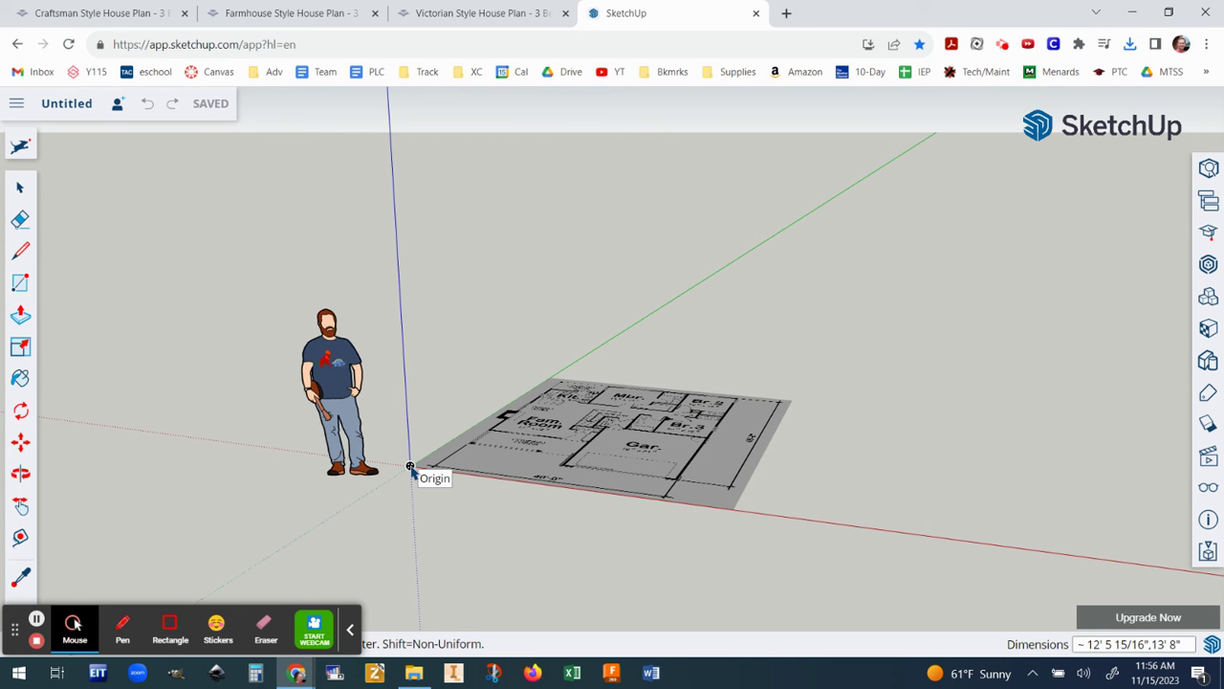
- Place the floor-plan image with its corner at the origin and orbit to view it from above
{"action": "left_click", "coordinate": [411, 466]}
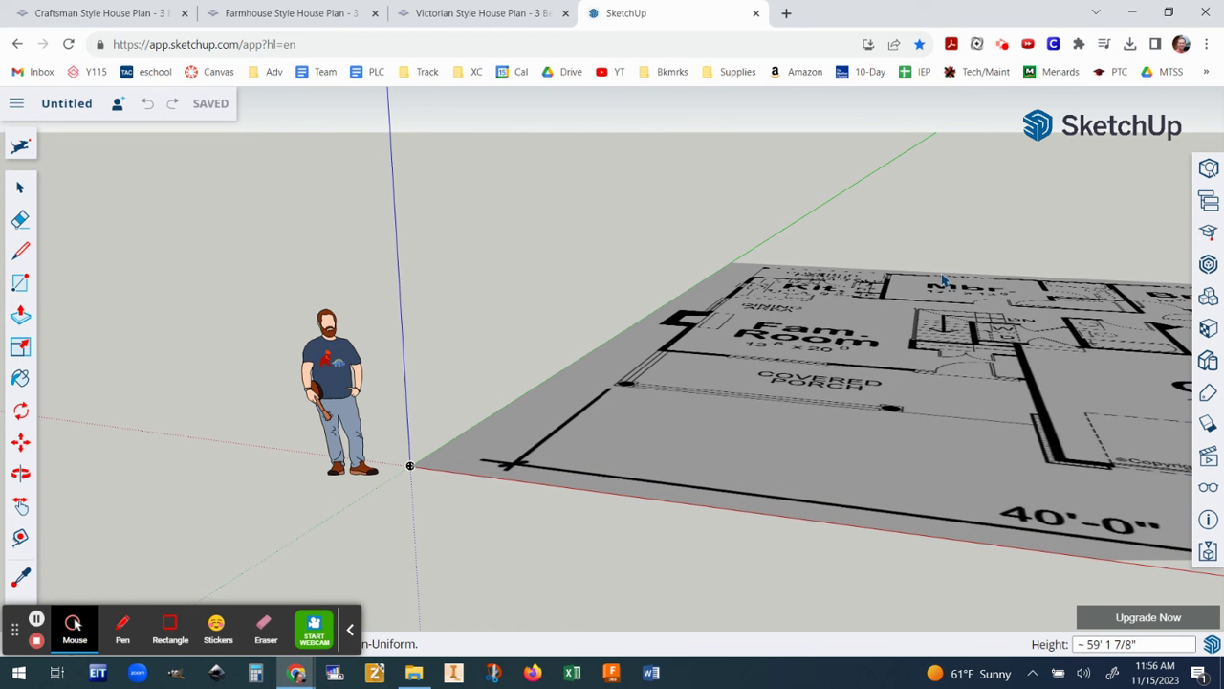
{"action": "left_click", "coordinate": [950, 275]}
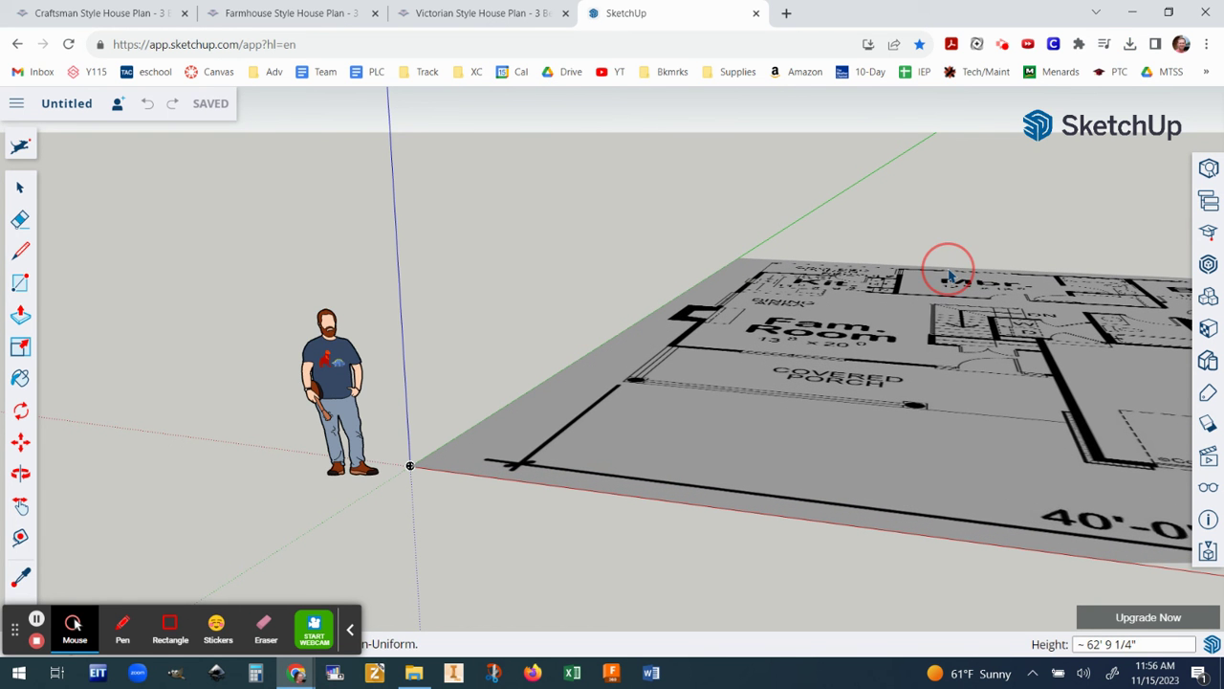
{"action": "scroll", "coordinate": [950, 283], "scroll_direction": "down", "scroll_amount": 5}
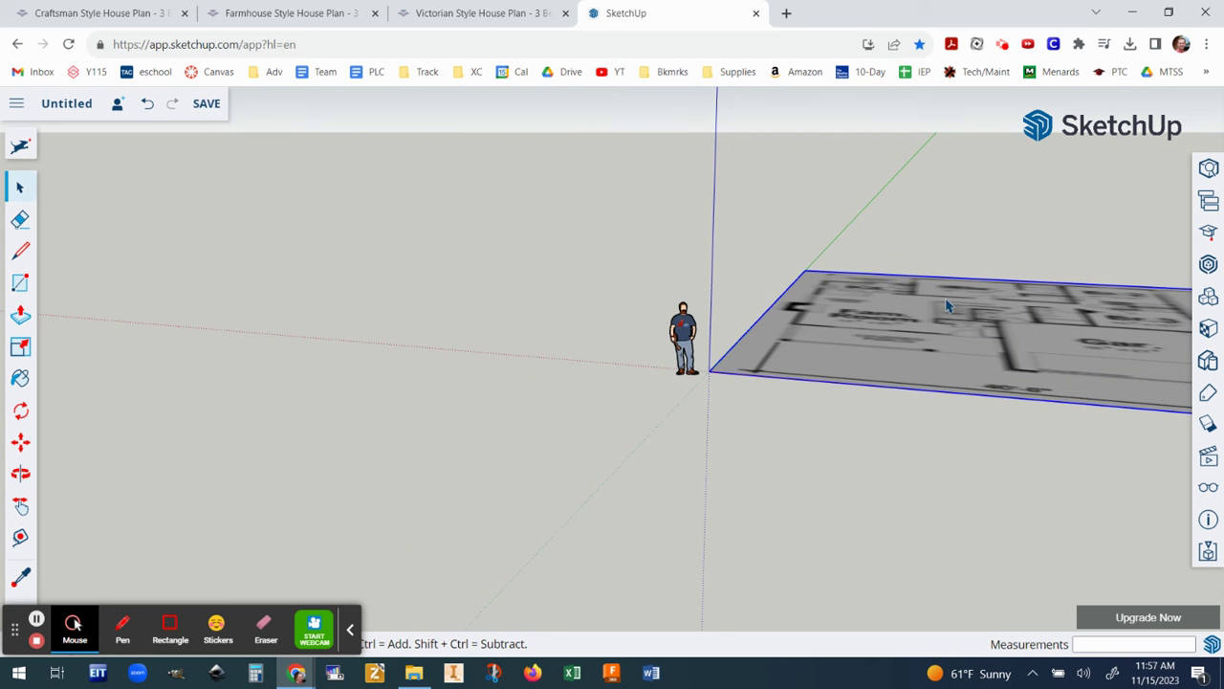
{"action": "middle_click_drag", "start_coordinate": [918, 427], "coordinate": [689, 436]}
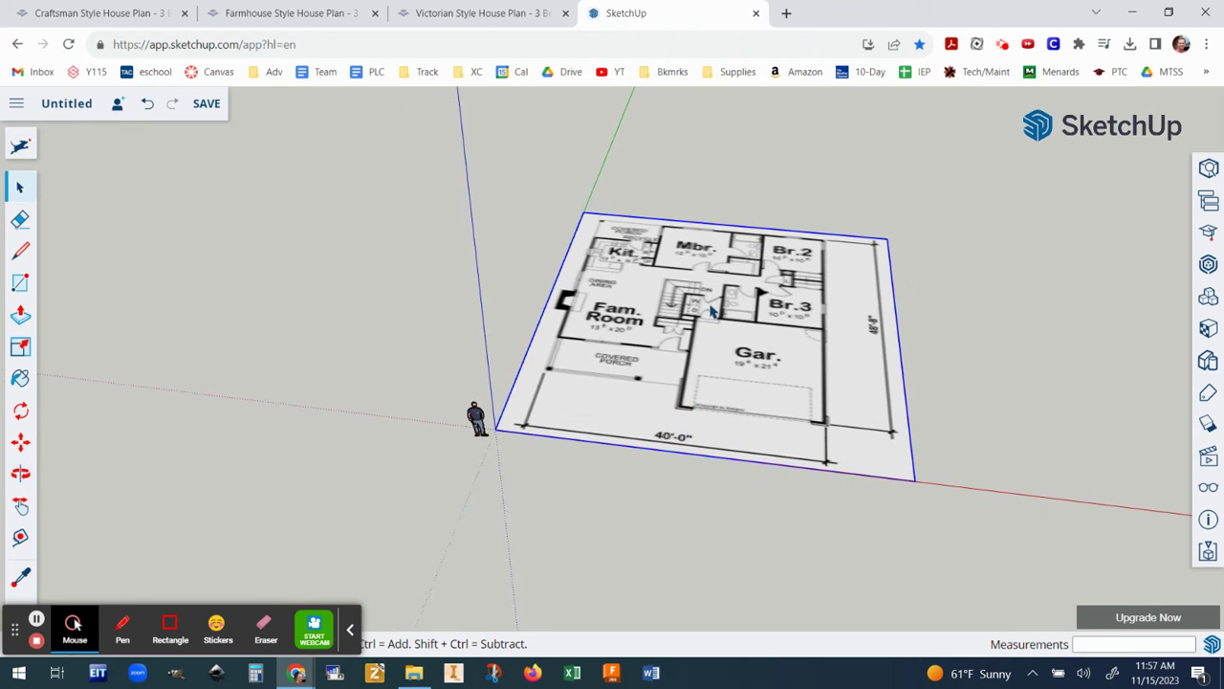
{"action": "scroll", "coordinate": [713, 308], "scroll_direction": "up", "scroll_amount": 3}
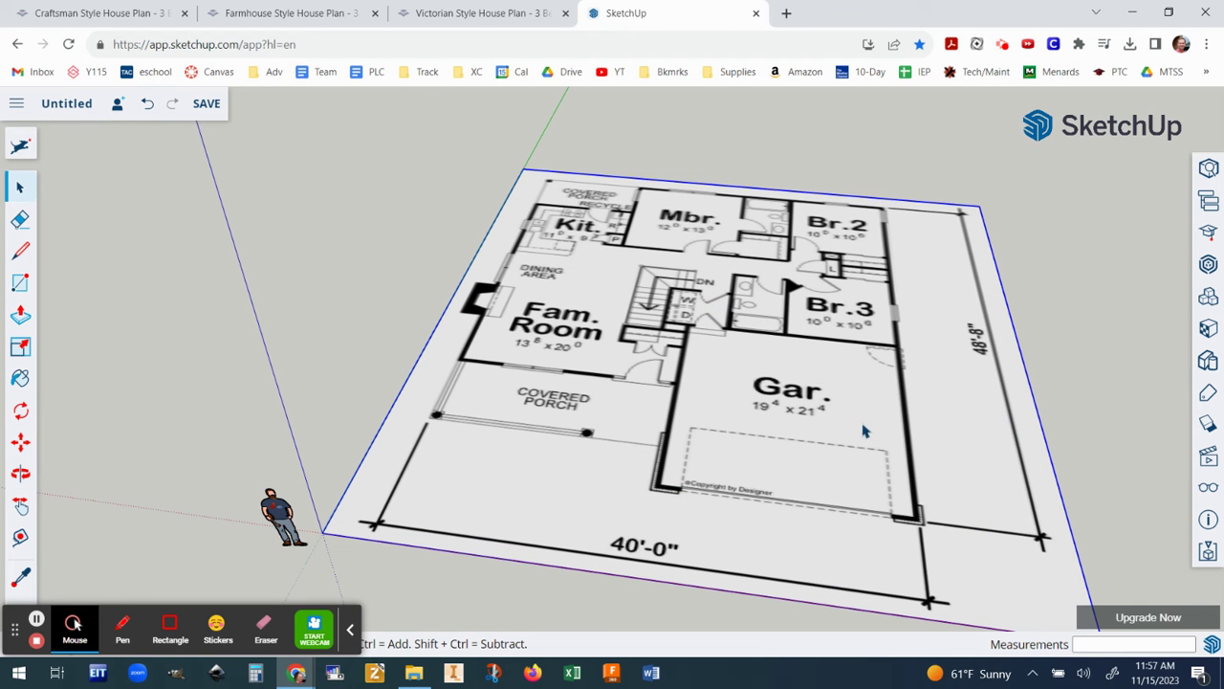
{"action": "middle_click_drag", "start_coordinate": [899, 413], "coordinate": [952, 471]}
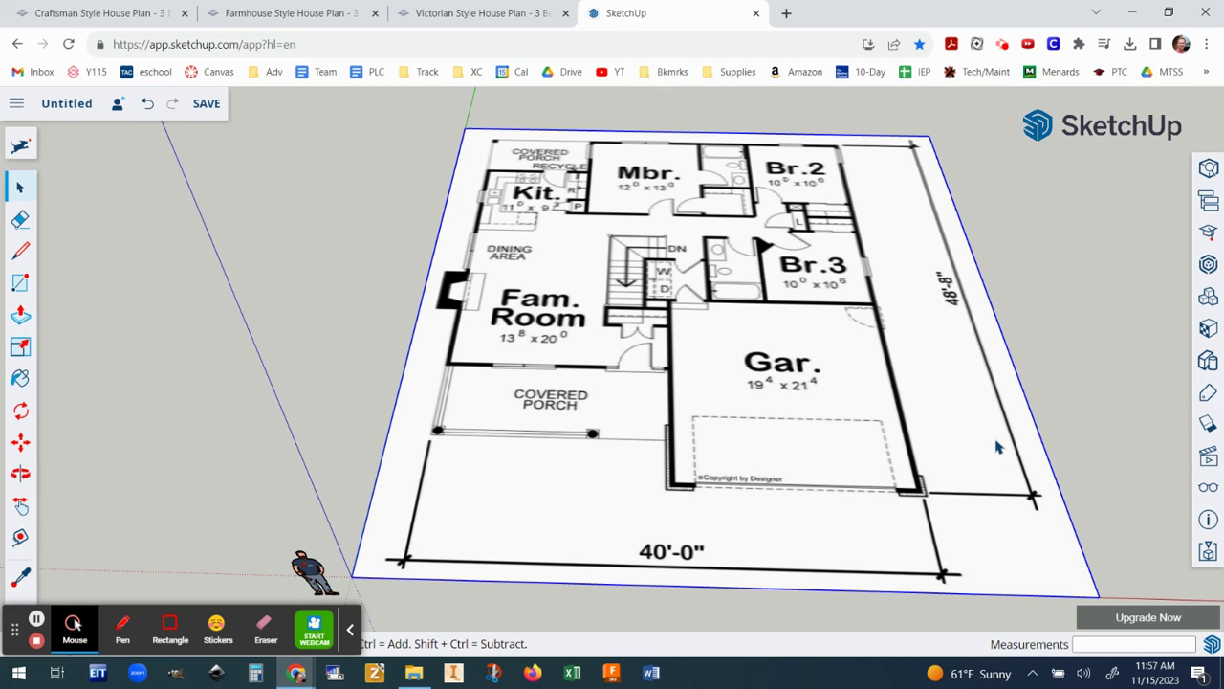
- Deselect the image, switch to the Tape Measure tool and zoom in on the plan
{"action": "left_click", "coordinate": [1086, 367]}
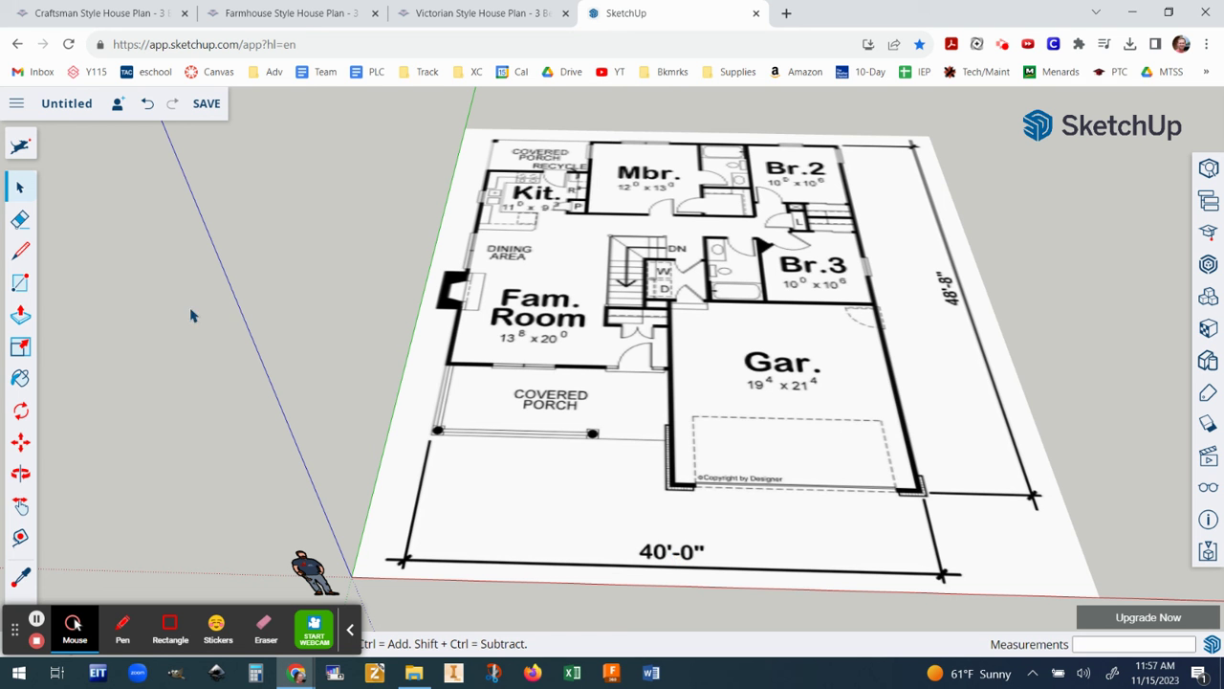
{"action": "left_click", "coordinate": [21, 539]}
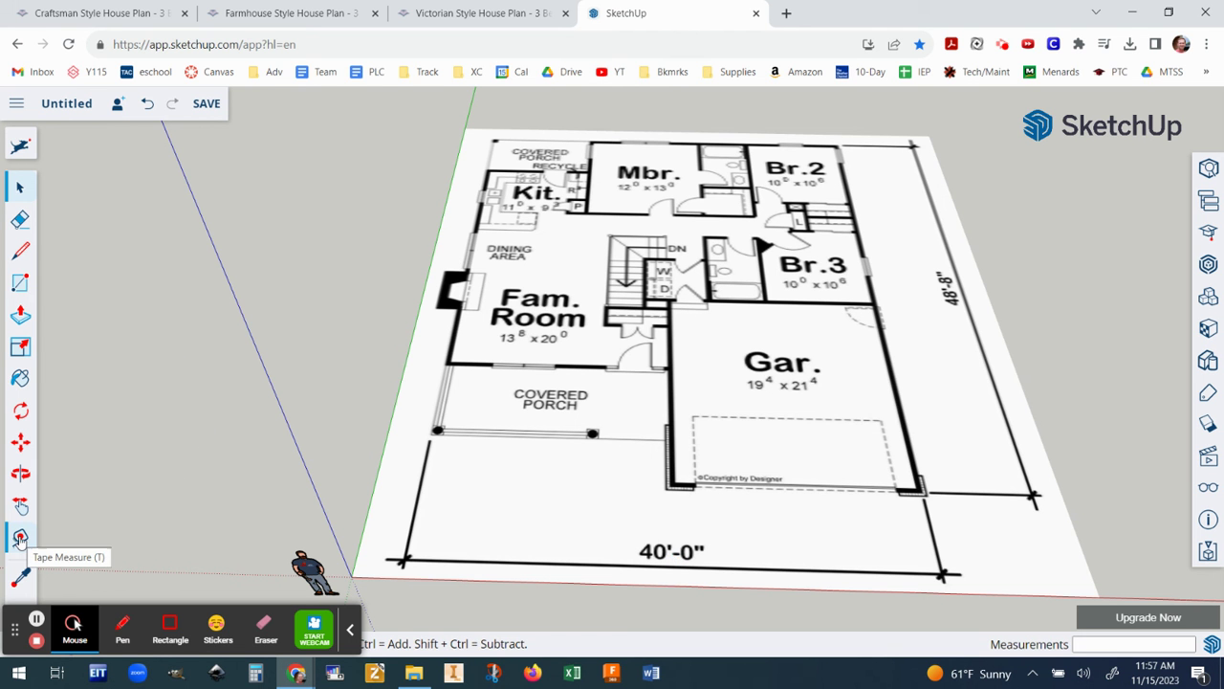
{"action": "left_click", "coordinate": [20, 539]}
{"action": "scroll", "coordinate": [437, 344], "scroll_direction": "up", "scroll_amount": 5}
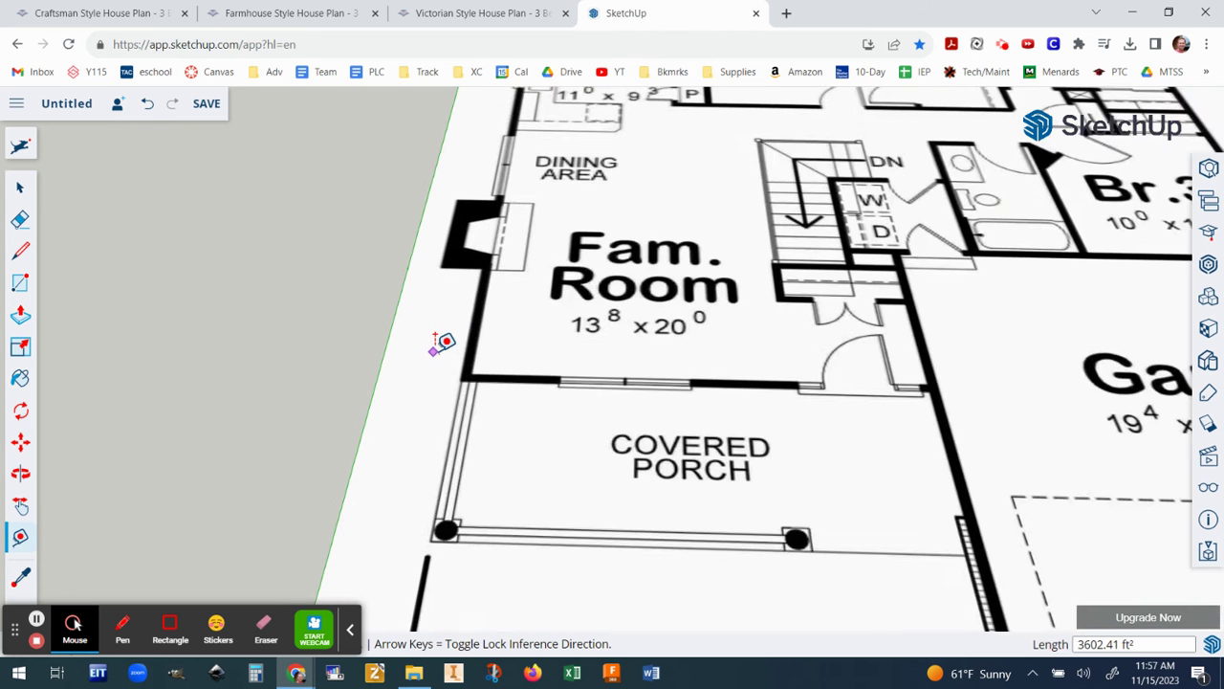
{"action": "scroll", "coordinate": [488, 351], "scroll_direction": "up", "scroll_amount": 5}
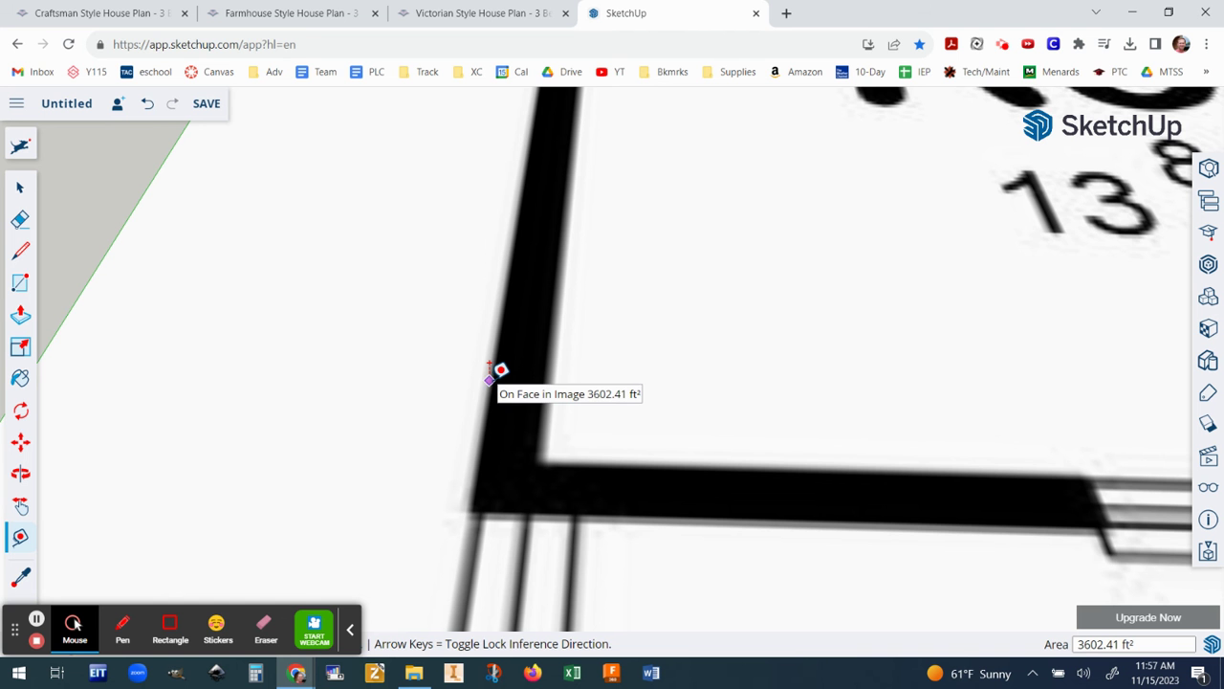
{"action": "scroll", "coordinate": [495, 372], "scroll_direction": "down", "scroll_amount": 5}
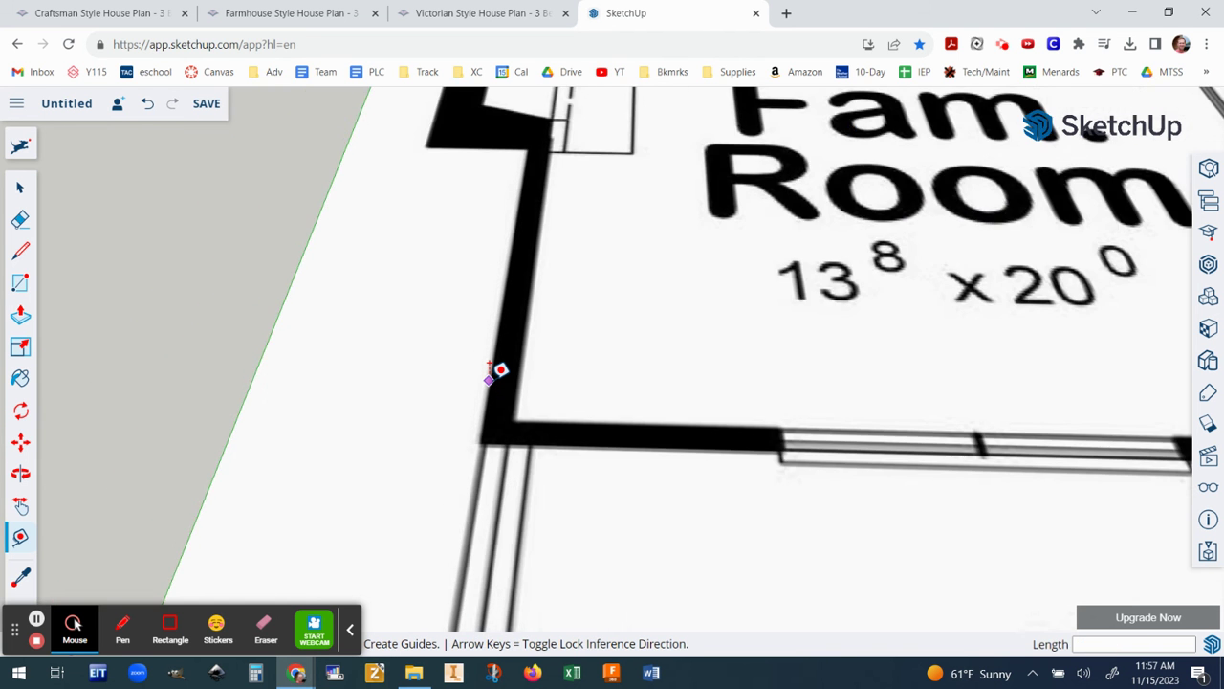
{"action": "scroll", "coordinate": [496, 372], "scroll_direction": "down", "scroll_amount": 3}
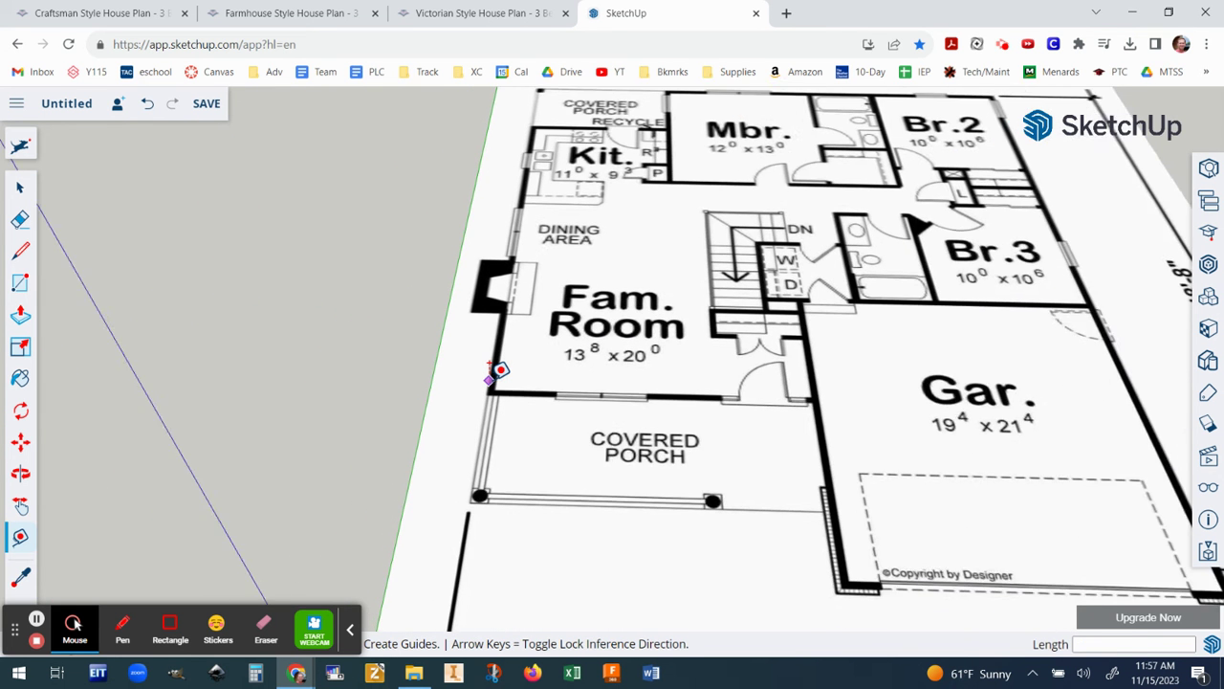
- Measure the 40'-0" edge from the Fam. Room corner to the garage wall and enter 40'
{"action": "left_click", "coordinate": [495, 372]}
{"action": "scroll", "coordinate": [959, 373], "scroll_direction": "up", "scroll_amount": 6}
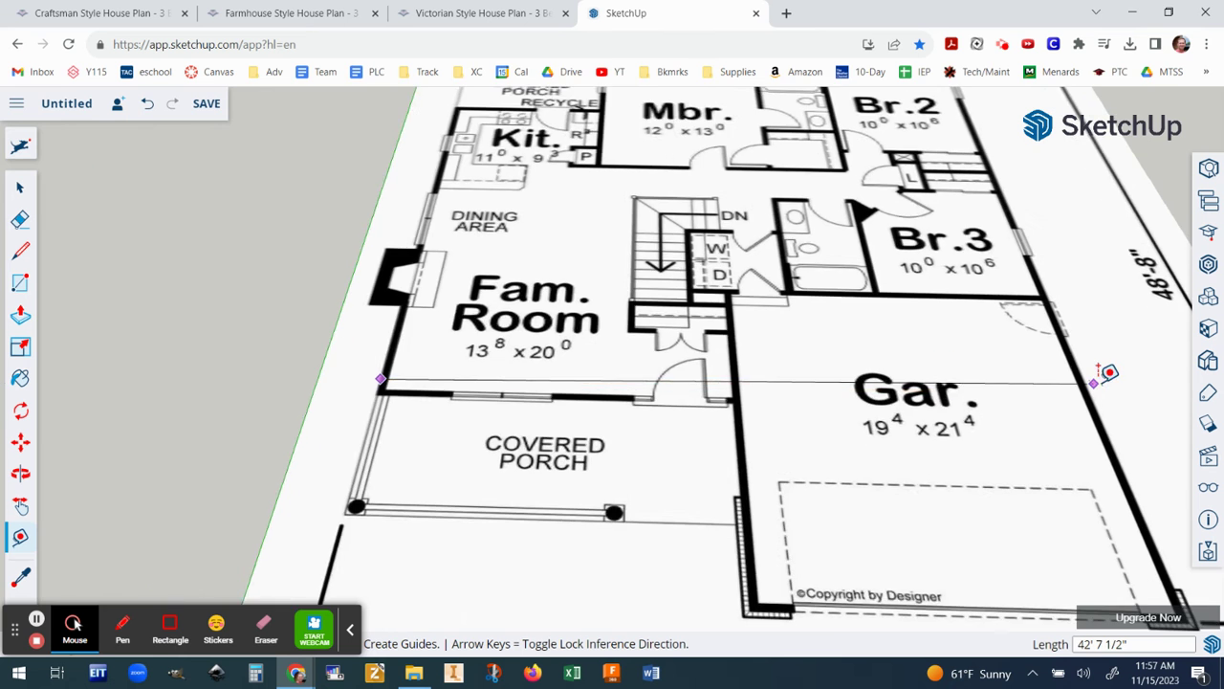
{"action": "scroll", "coordinate": [1091, 387], "scroll_direction": "up", "scroll_amount": 1}
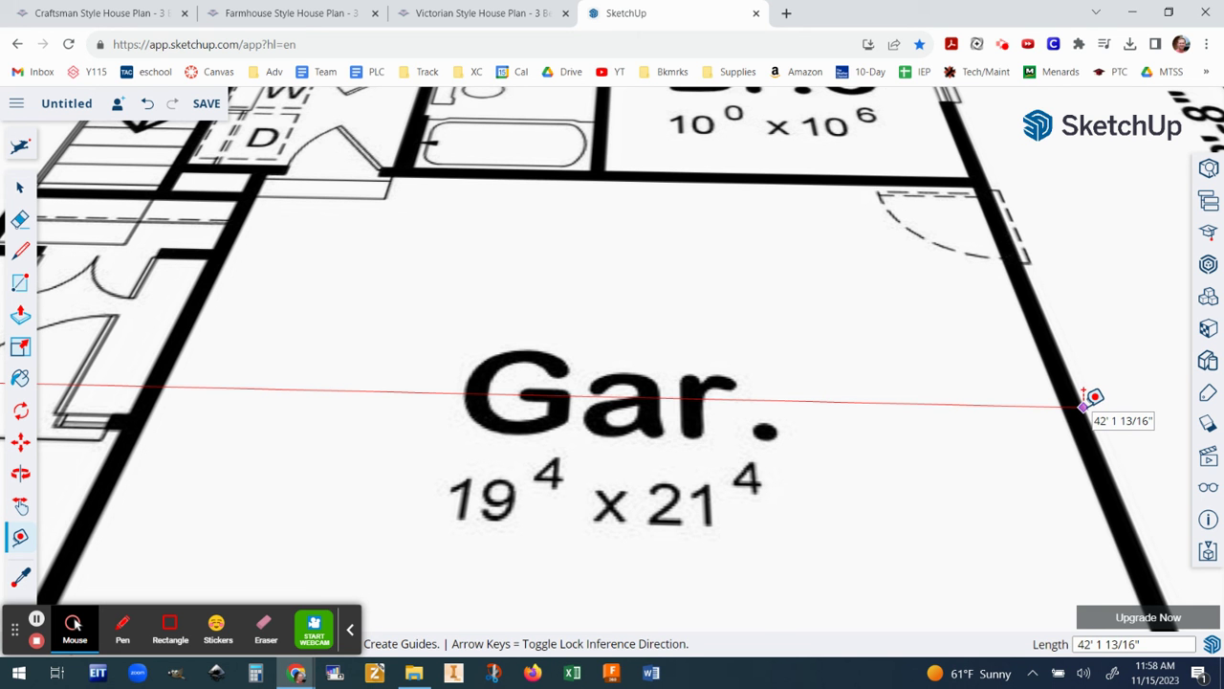
{"action": "left_click", "coordinate": [1086, 403]}
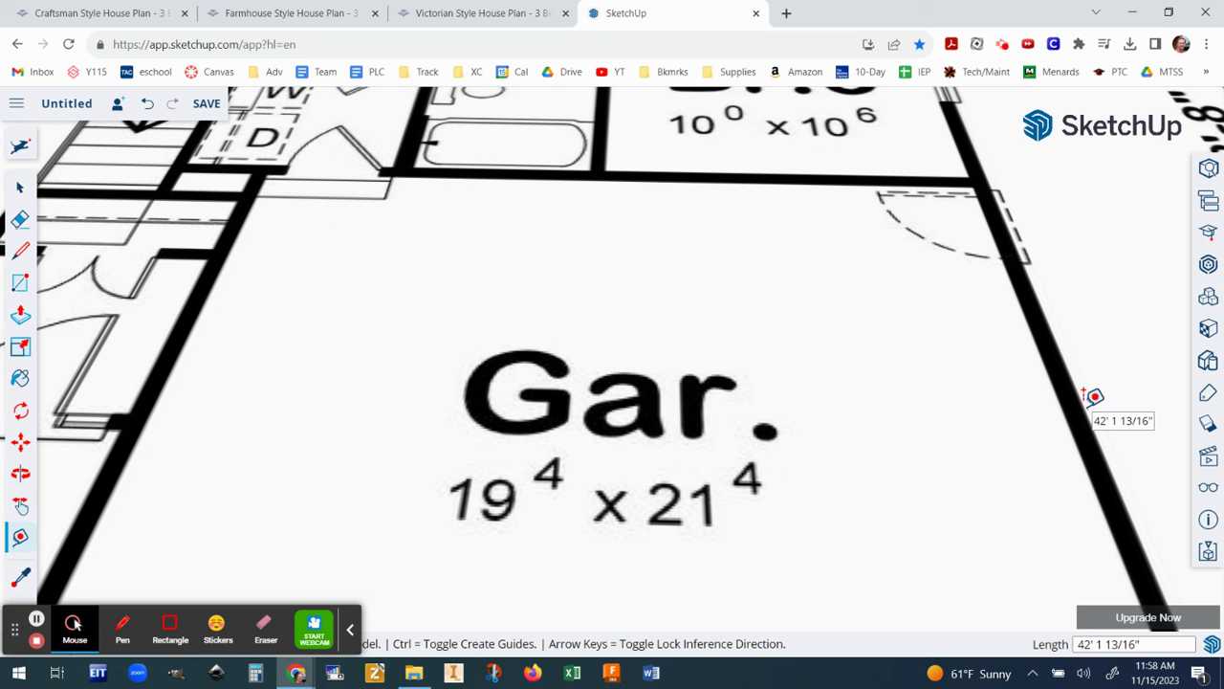
{"action": "type", "text": "40"}
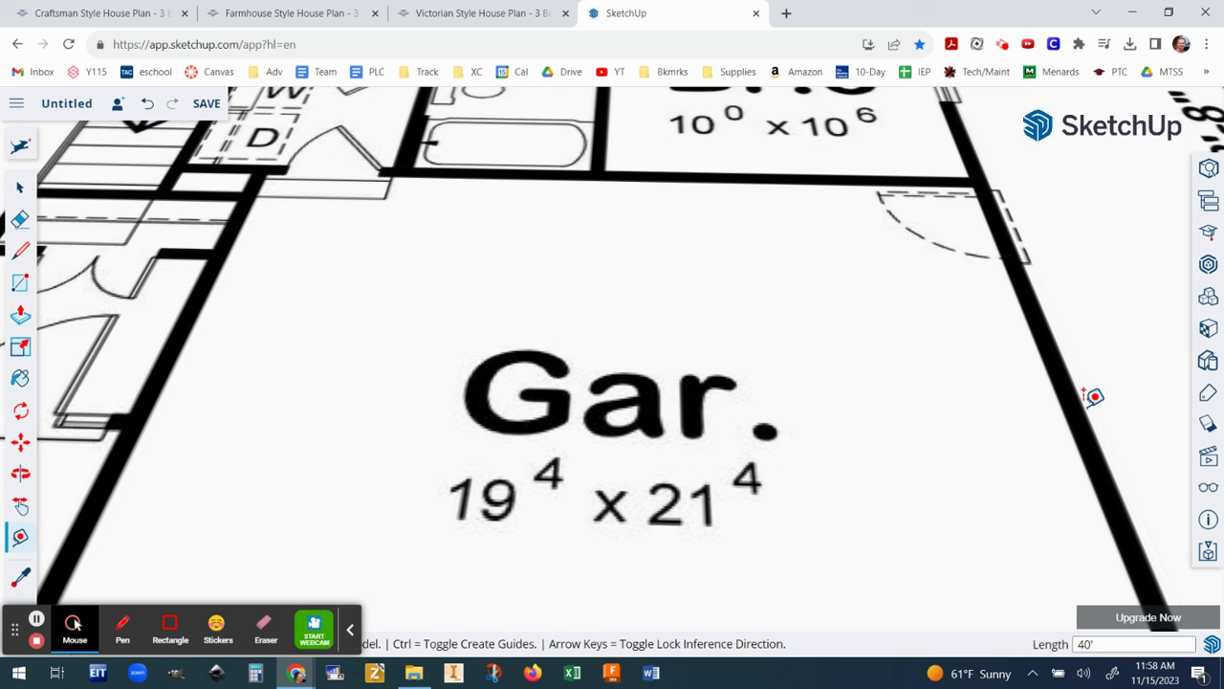
{"action": "key", "text": "Return"}
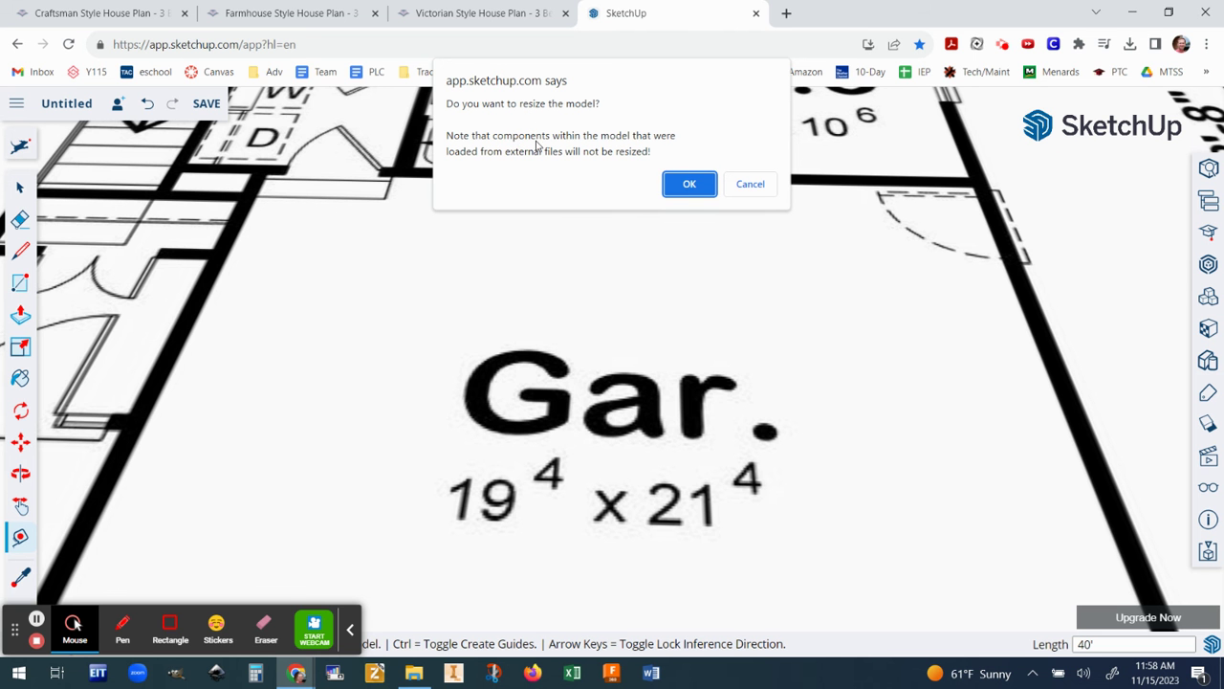
- Confirm resizing the model to 40' and orbit around to inspect the rescaled plan
{"action": "left_click", "coordinate": [688, 184]}
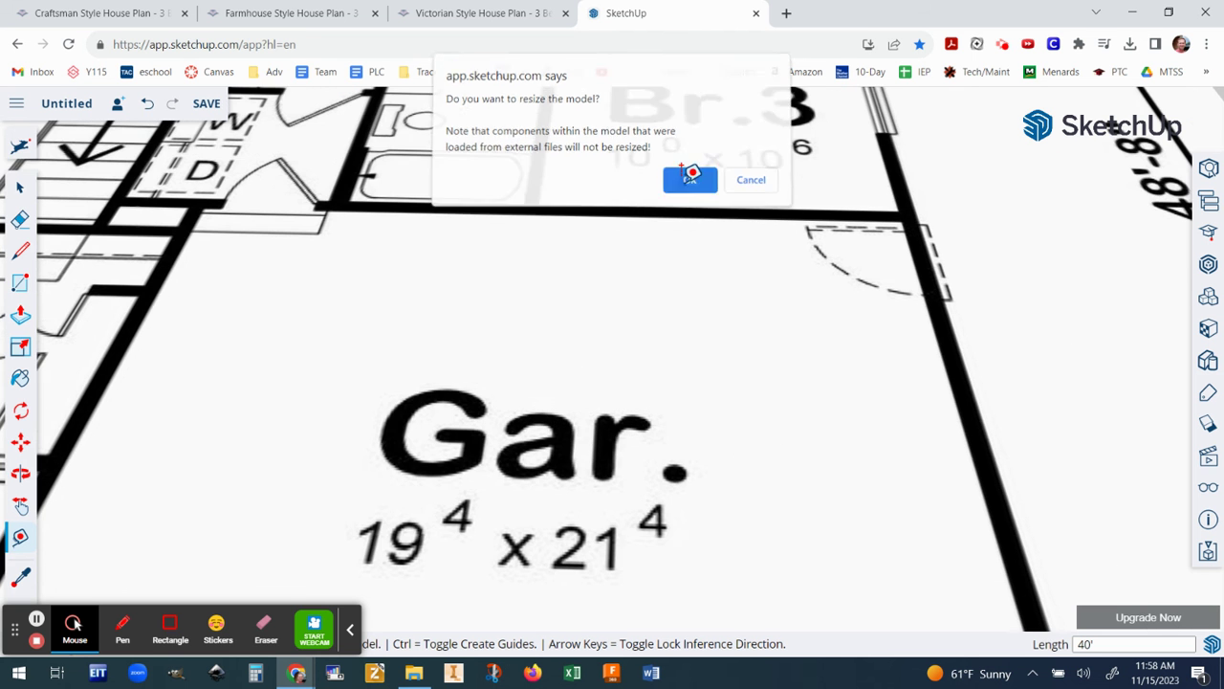
{"action": "scroll", "coordinate": [593, 246], "scroll_direction": "down", "scroll_amount": 2}
{"action": "scroll", "coordinate": [593, 246], "scroll_direction": "down", "scroll_amount": 3}
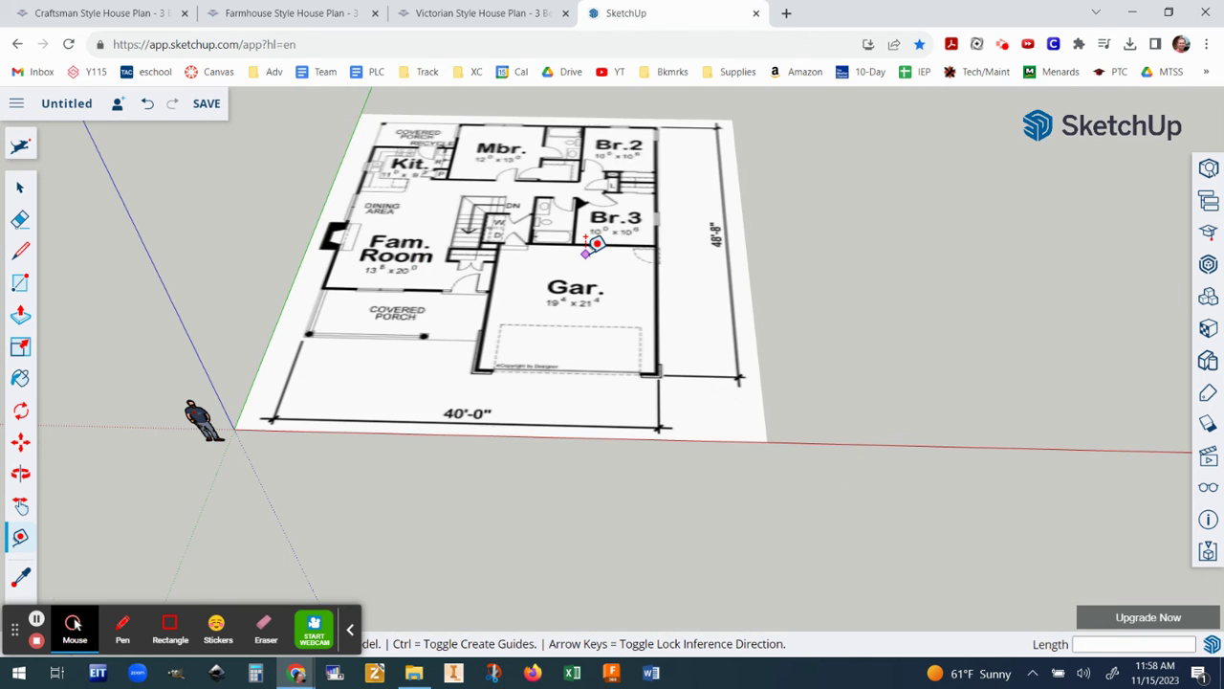
{"action": "middle_click_drag", "start_coordinate": [534, 287], "coordinate": [553, 300]}
{"action": "scroll", "coordinate": [553, 299], "scroll_direction": "up", "scroll_amount": 1}
{"action": "key", "text": "t"}
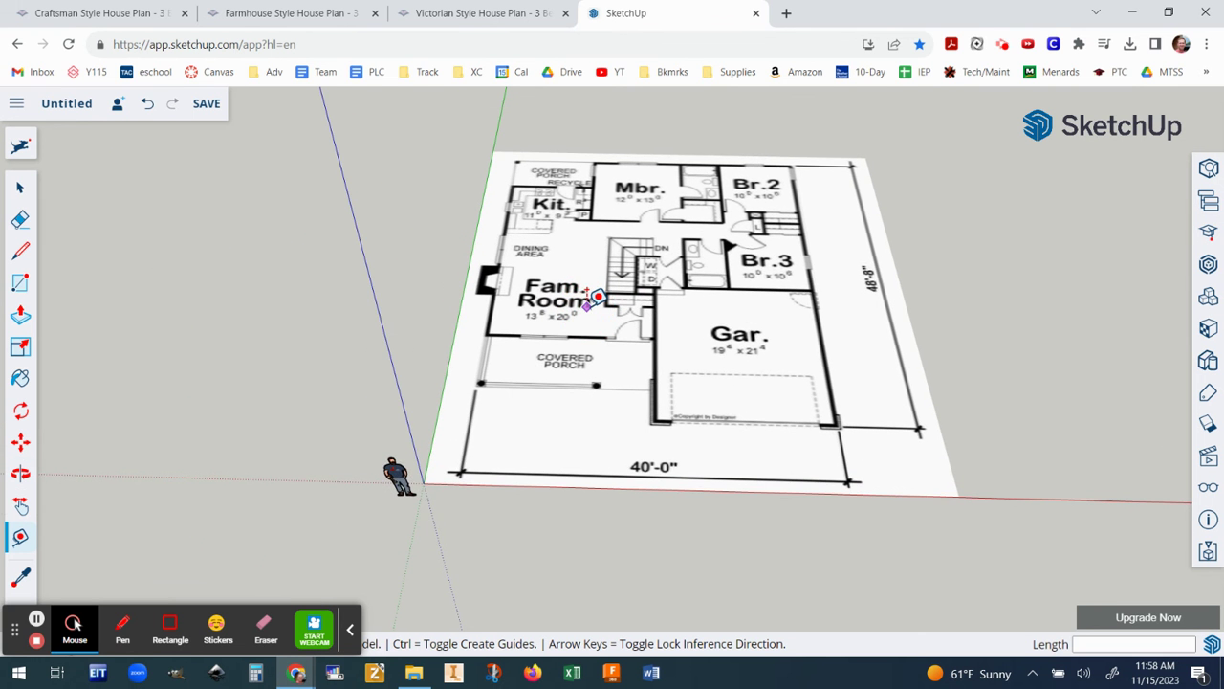
{"action": "scroll", "coordinate": [589, 300], "scroll_direction": "up", "scroll_amount": 2}
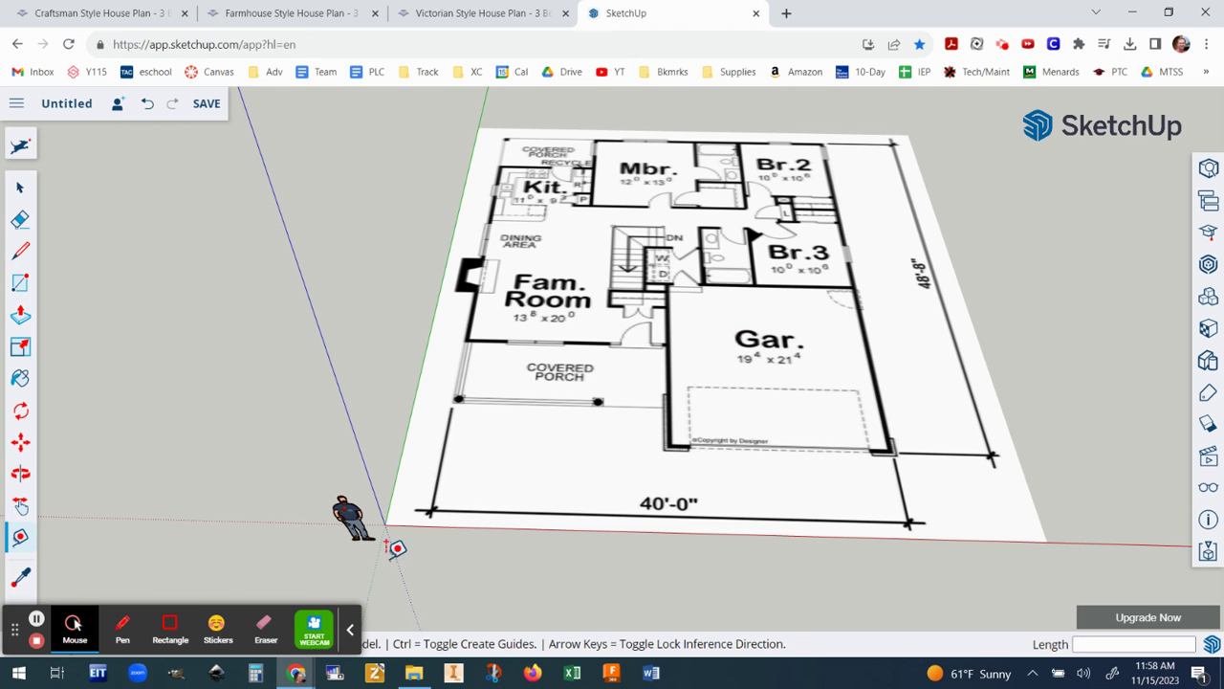
{"action": "middle_click_drag", "start_coordinate": [462, 525], "coordinate": [343, 495]}
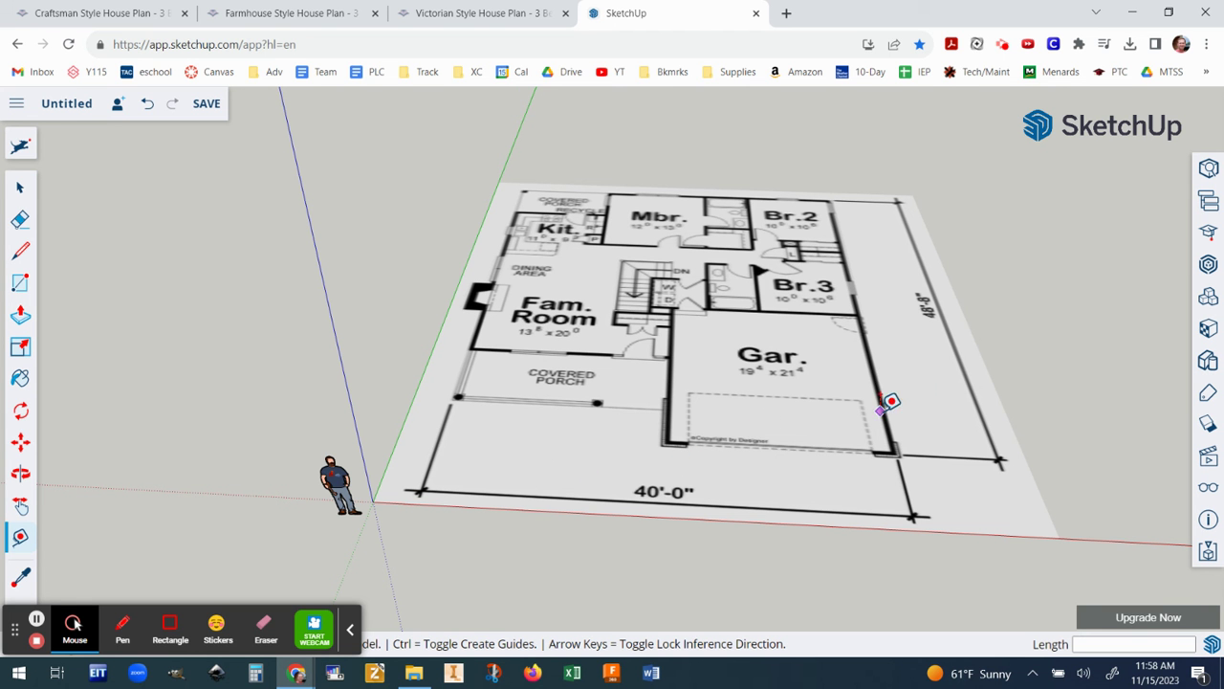
{"action": "scroll", "coordinate": [1072, 424], "scroll_direction": "up", "scroll_amount": 2}
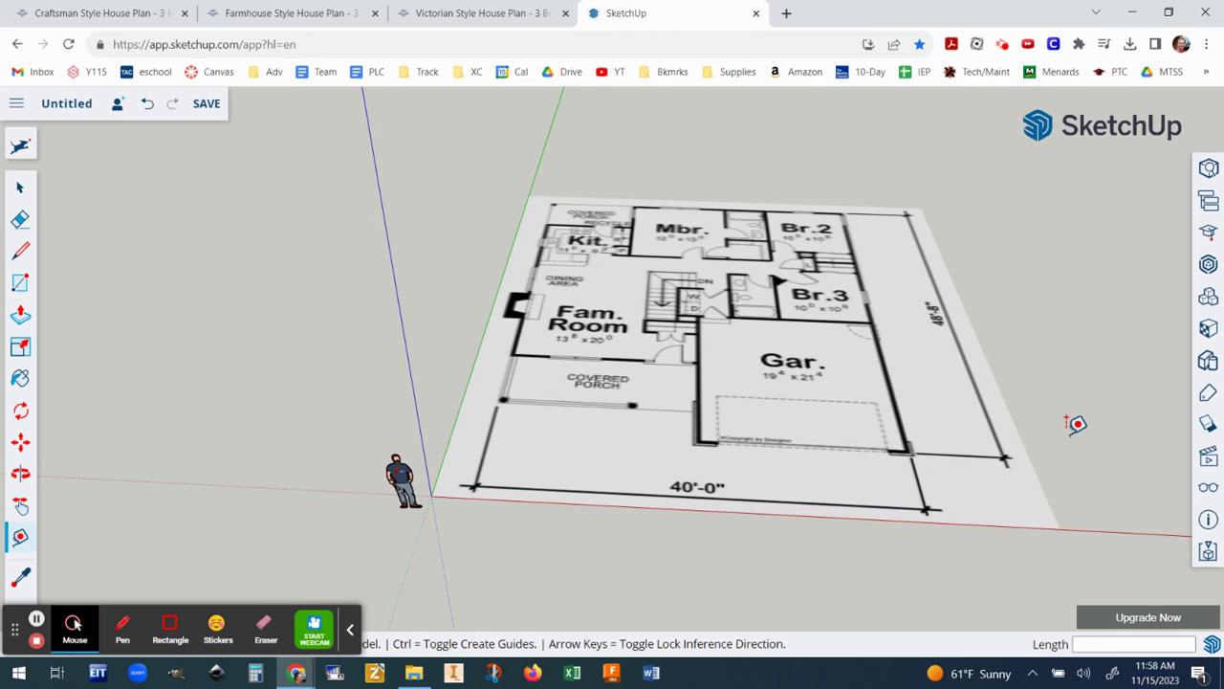
{"action": "scroll", "coordinate": [1076, 423], "scroll_direction": "up", "scroll_amount": 1}
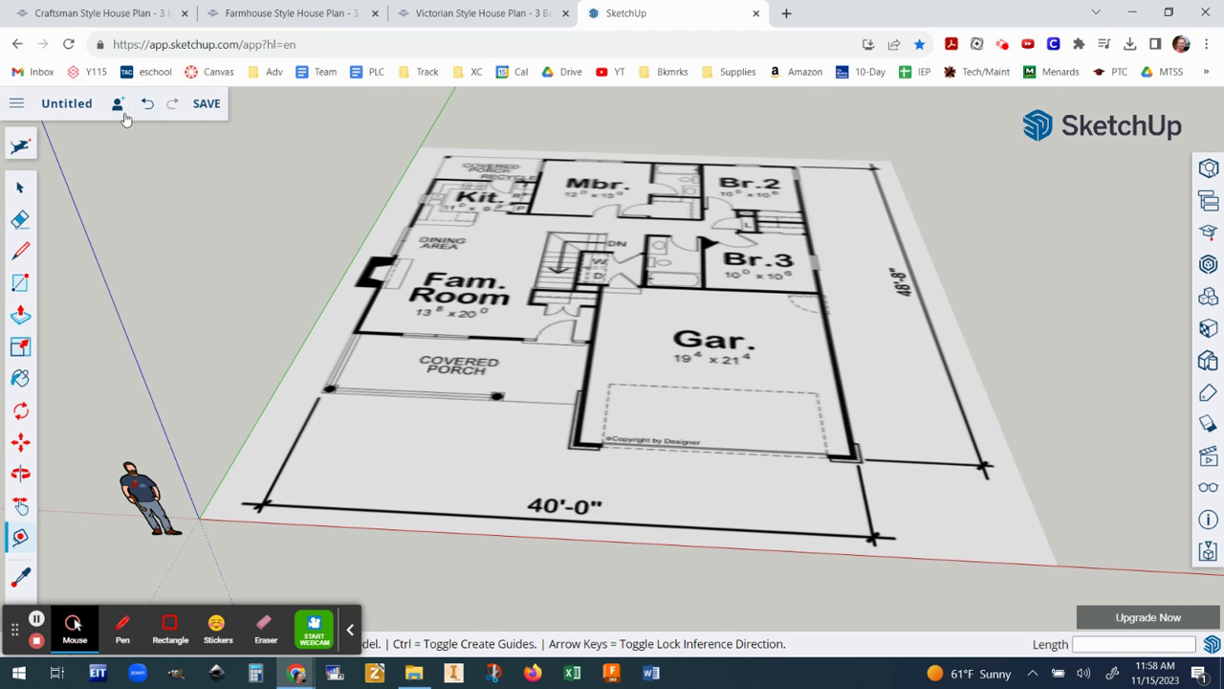
- Check the Farmhouse plan tab, then undo twice to remove the imported floor-plan image
{"action": "left_click", "coordinate": [304, 15]}
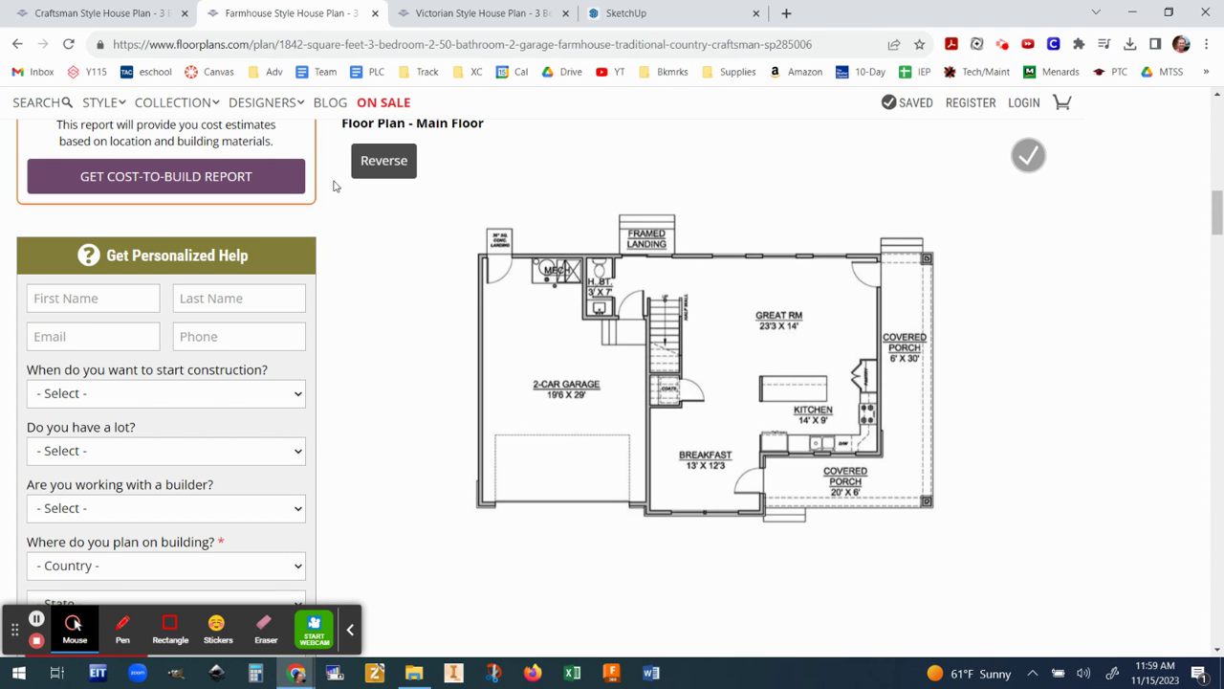
{"action": "left_click", "coordinate": [638, 15]}
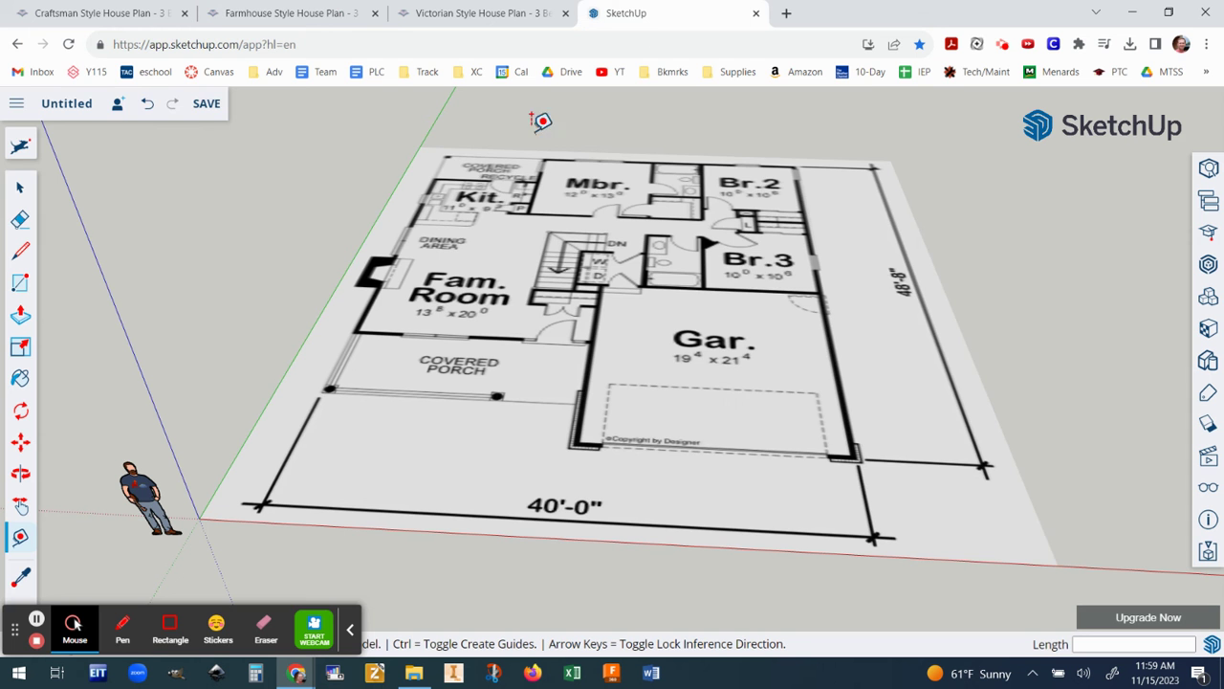
{"action": "left_click", "coordinate": [148, 105]}
{"action": "left_click", "coordinate": [148, 106]}
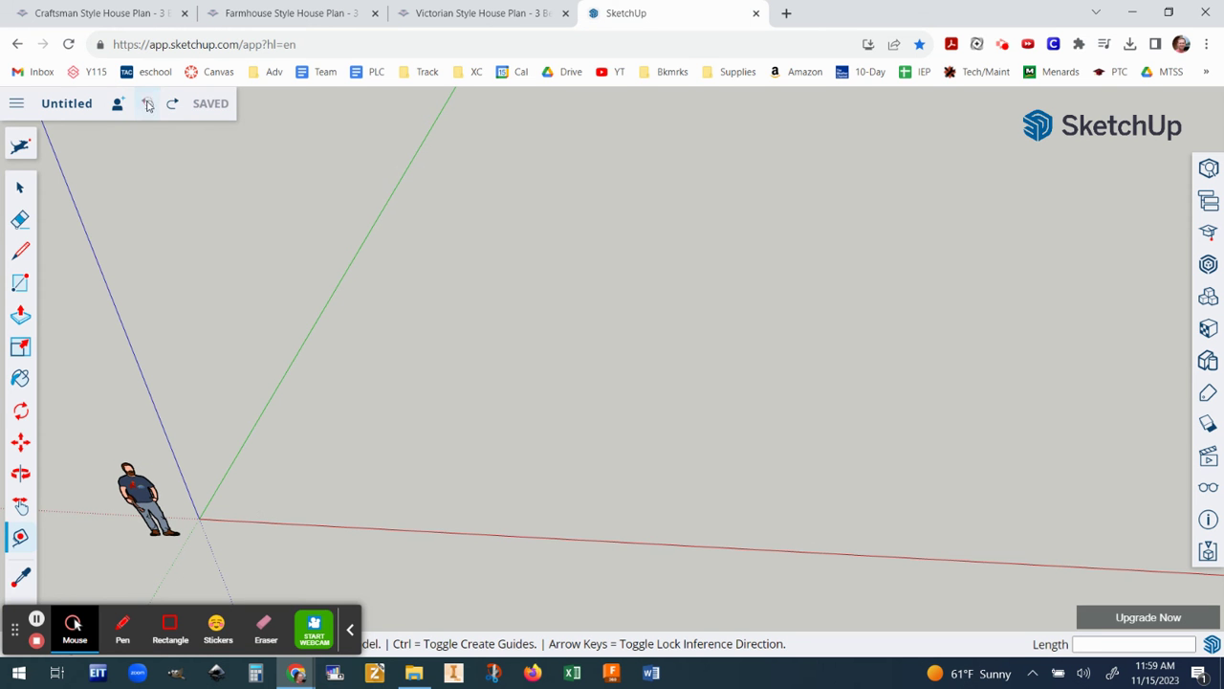
{"action": "scroll", "coordinate": [186, 537], "scroll_direction": "up", "scroll_amount": 5}
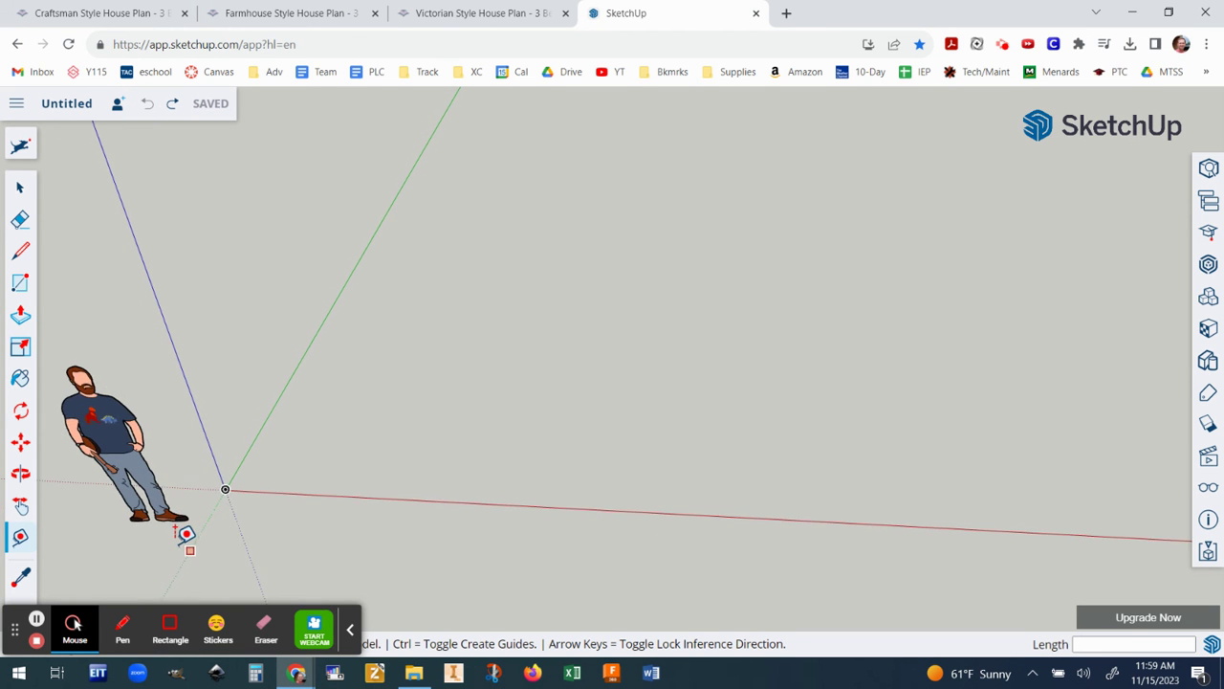
- Enlarge the Farmhouse main floor plan image and choose to save it from its context menu
{"action": "left_click", "coordinate": [308, 15]}
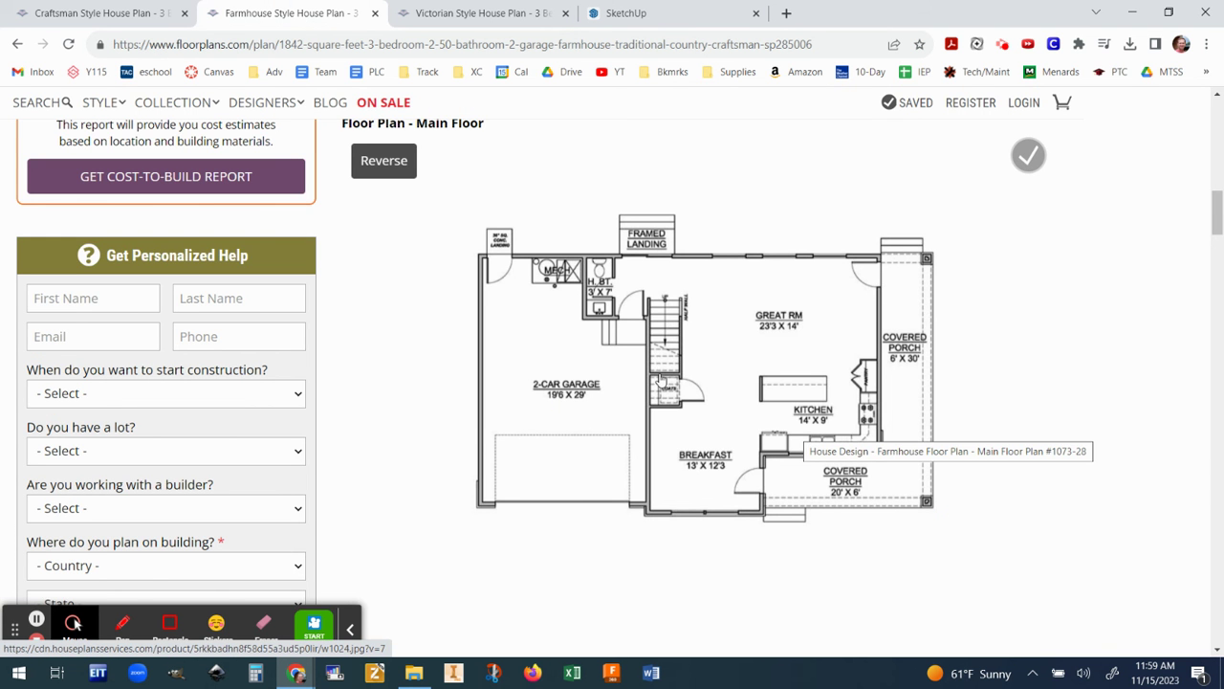
{"action": "left_click", "coordinate": [662, 381]}
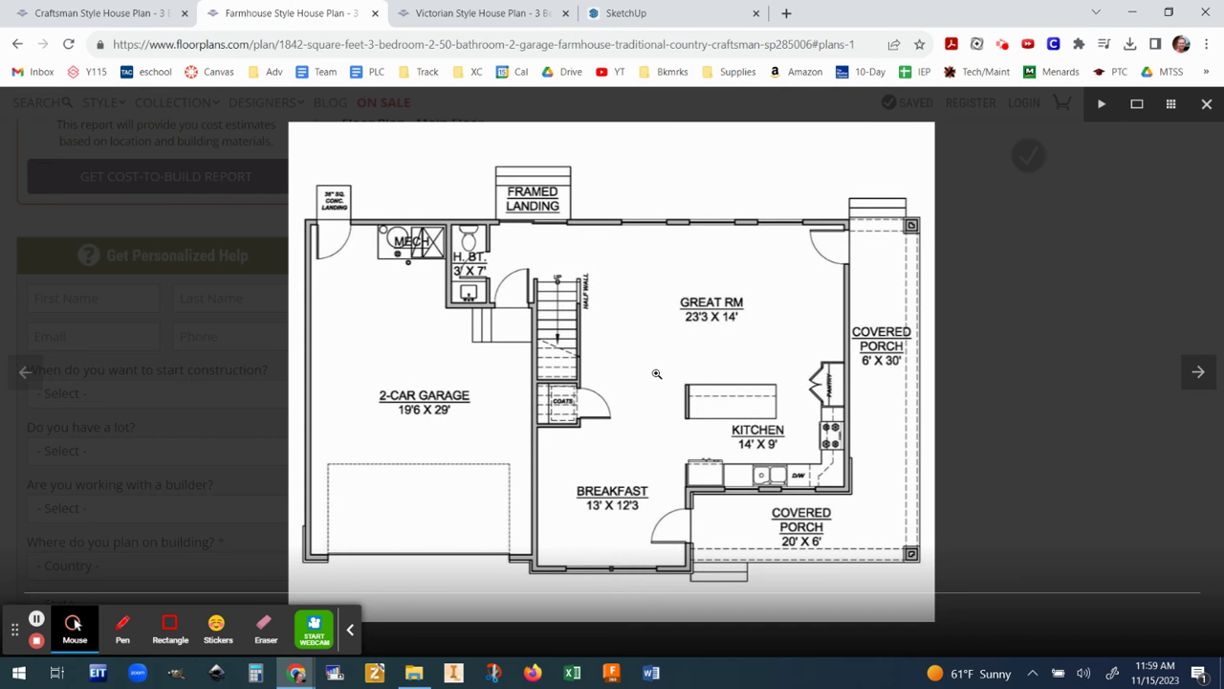
{"action": "right_click", "coordinate": [587, 344]}
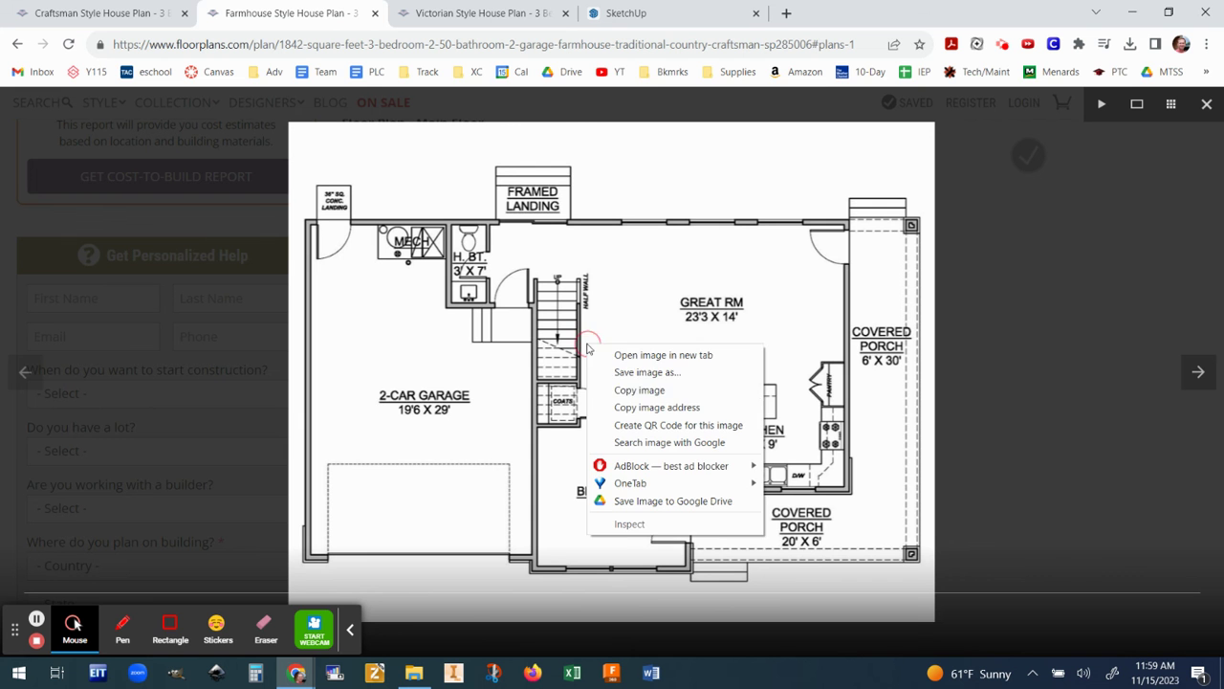
{"action": "left_click", "coordinate": [675, 373]}
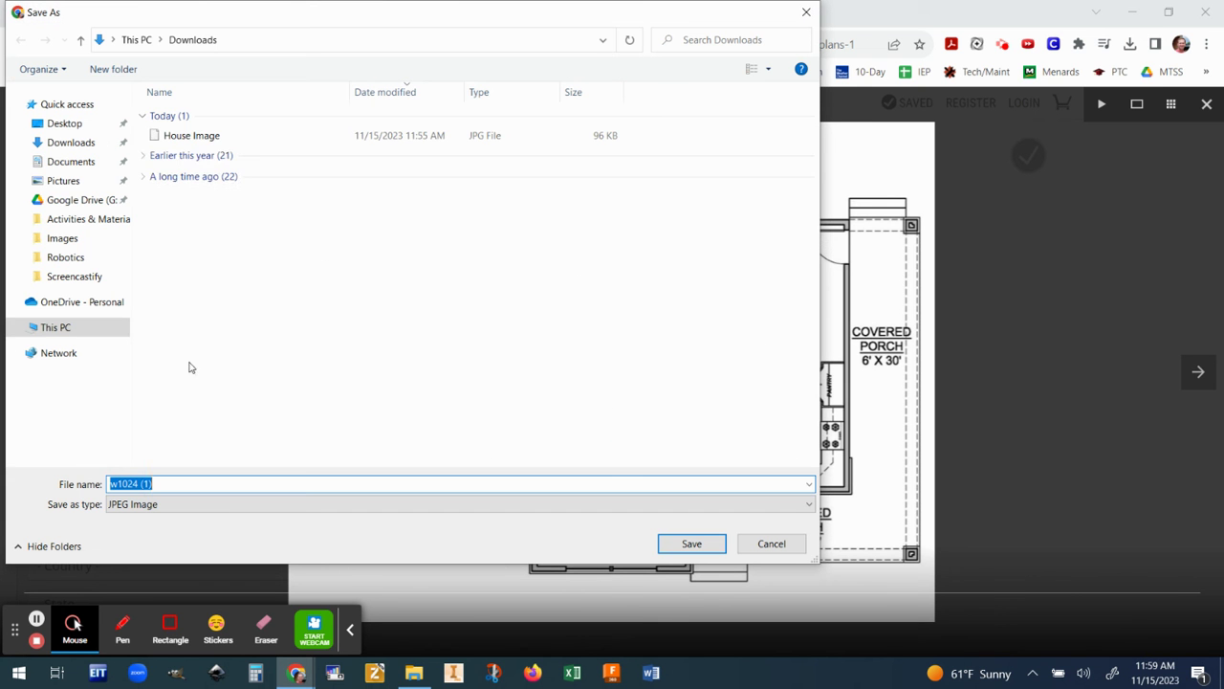
- Save the image to Downloads as House Image 2.jpg, then return to SketchUp
{"action": "left_click", "coordinate": [212, 136]}
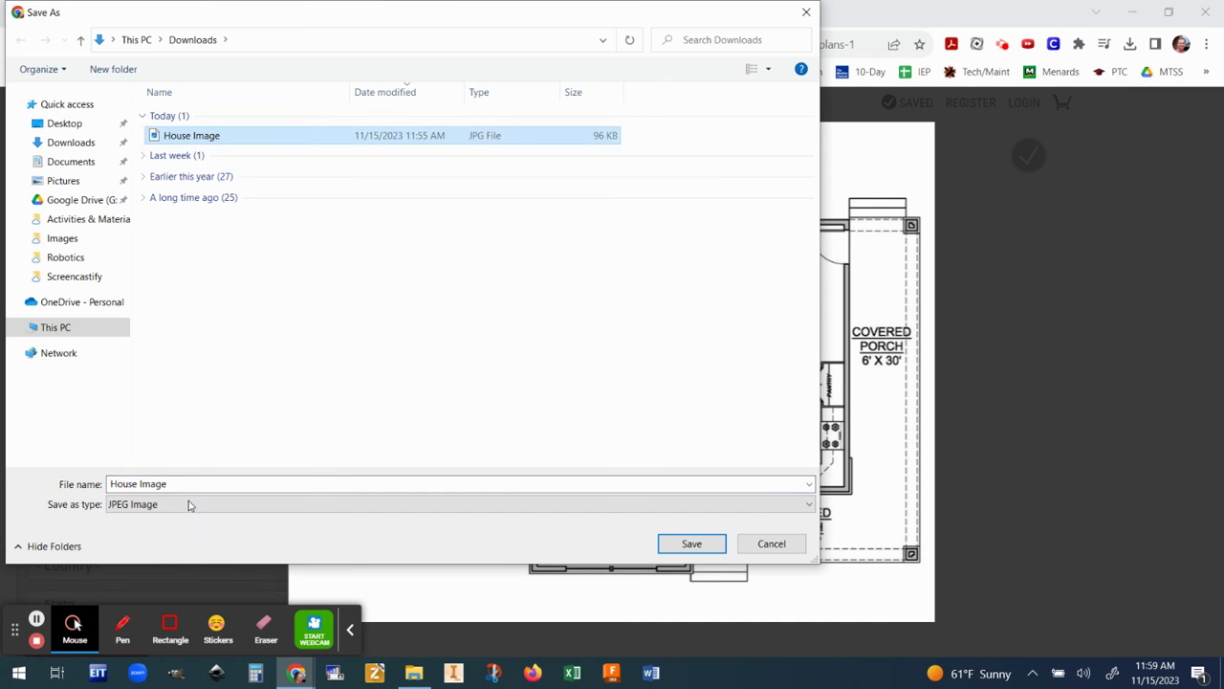
{"action": "left_click", "coordinate": [192, 483]}
{"action": "left_click", "coordinate": [197, 483]}
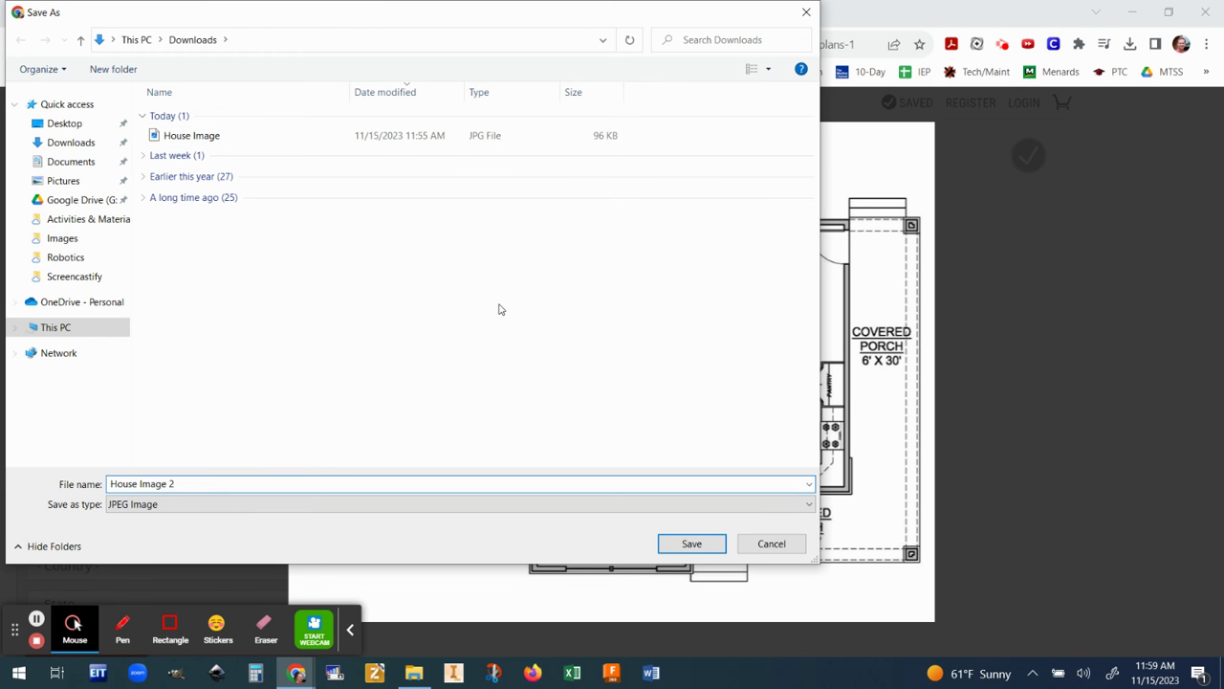
{"action": "left_click", "coordinate": [690, 544]}
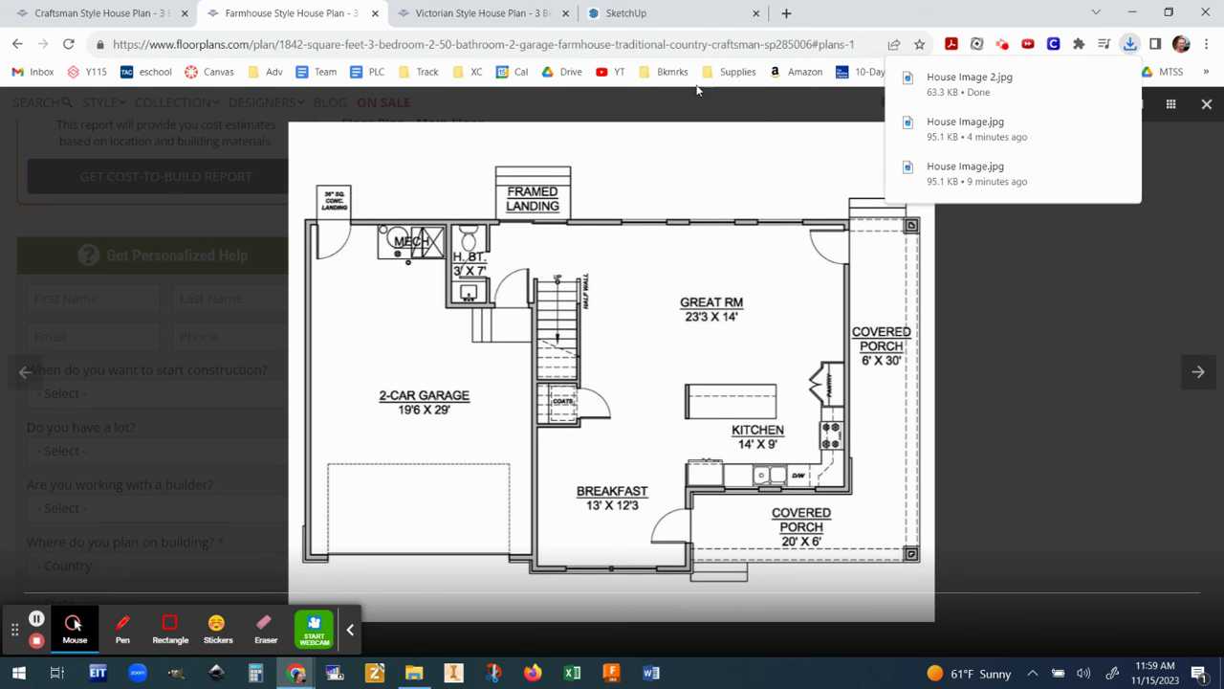
{"action": "left_click", "coordinate": [667, 15]}
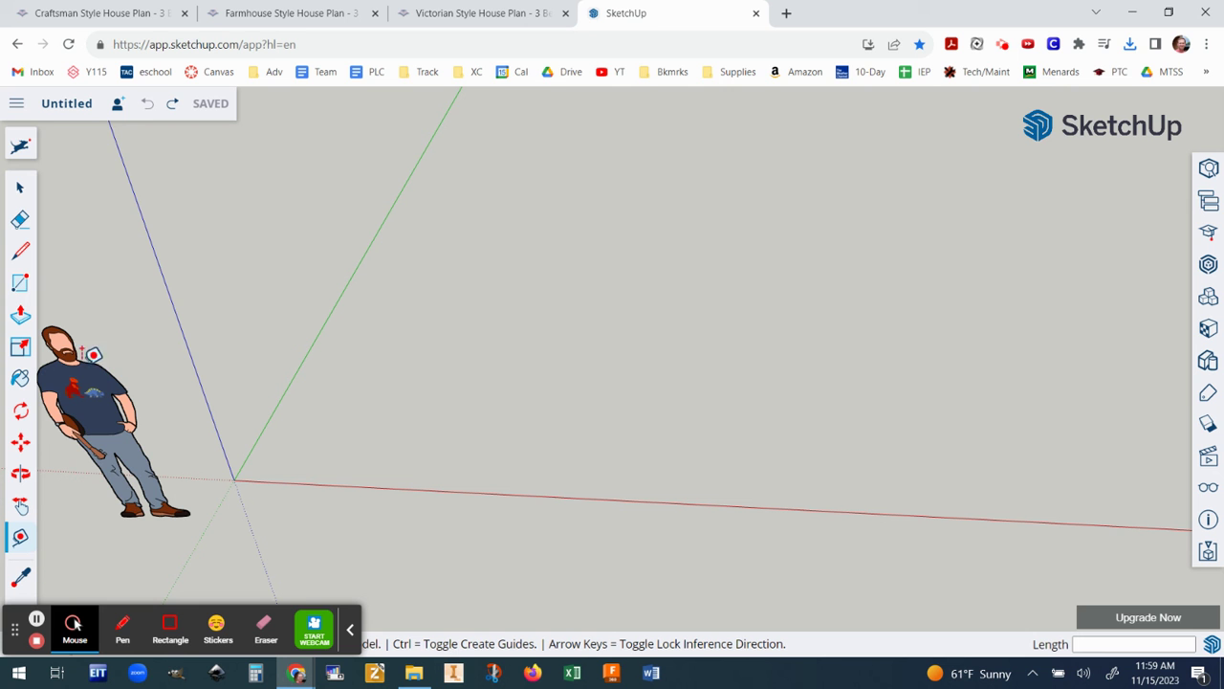
- Load House Image 2.jpg from Downloads into the import panel
{"action": "left_click", "coordinate": [16, 105]}
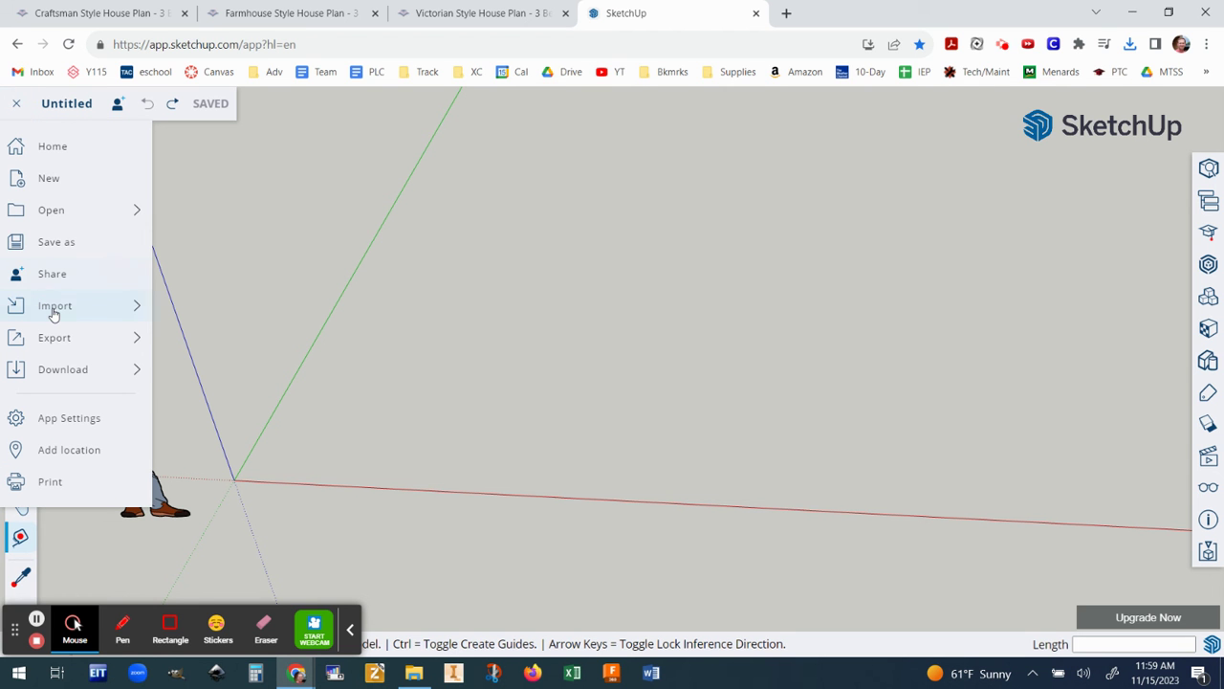
{"action": "mouse_move", "coordinate": [53, 316]}
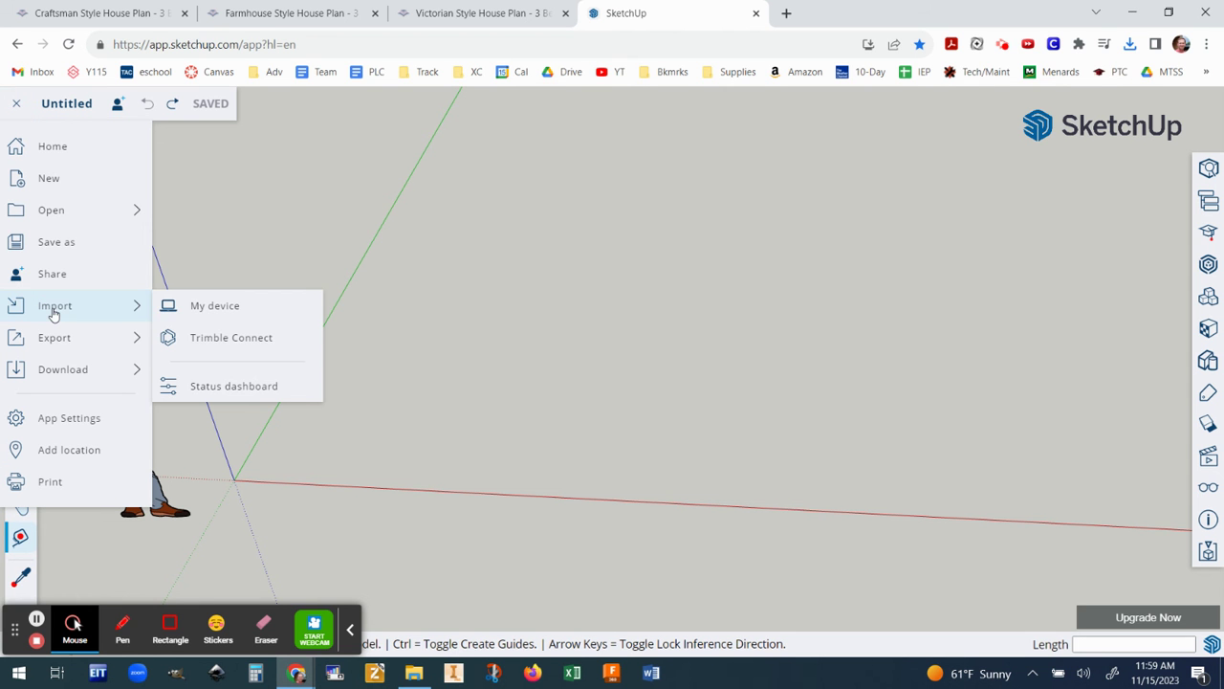
{"action": "left_click", "coordinate": [216, 306]}
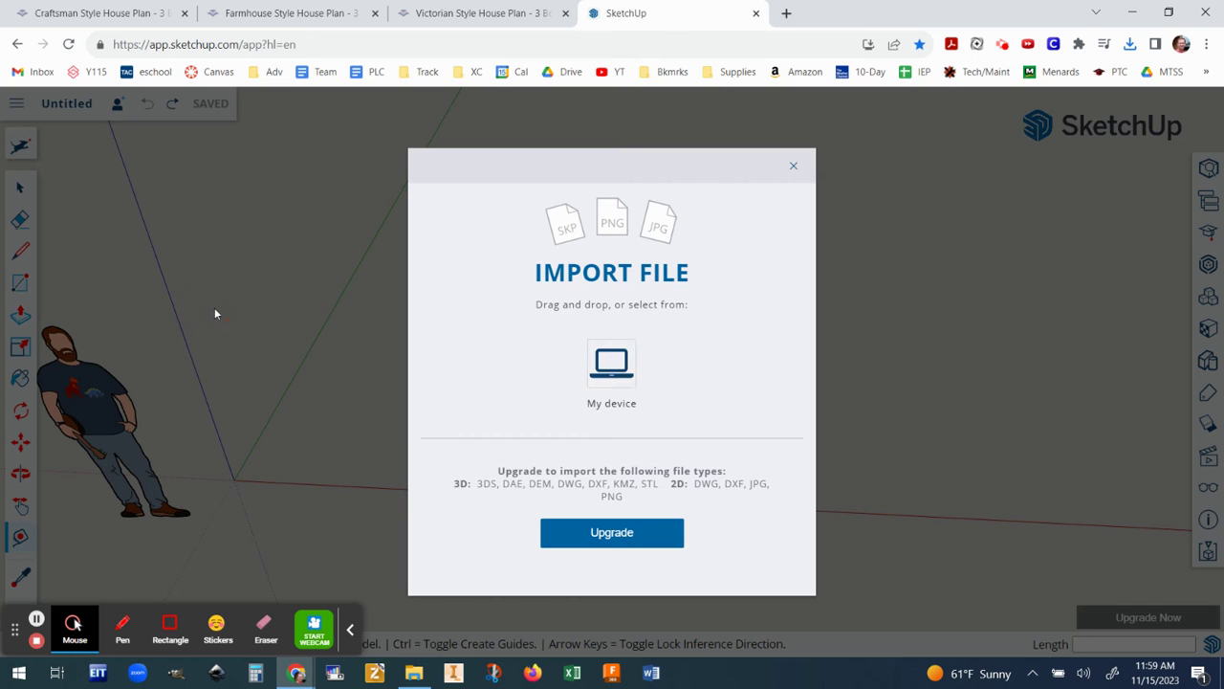
{"action": "left_click", "coordinate": [618, 375]}
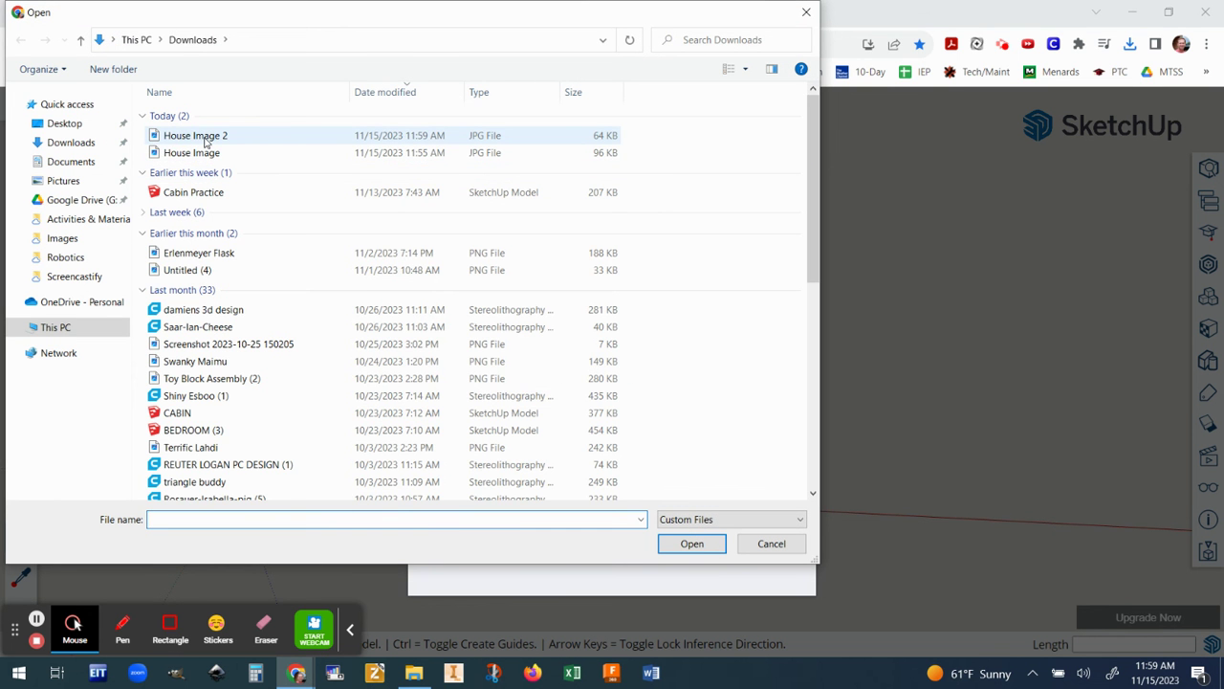
{"action": "left_click", "coordinate": [206, 141]}
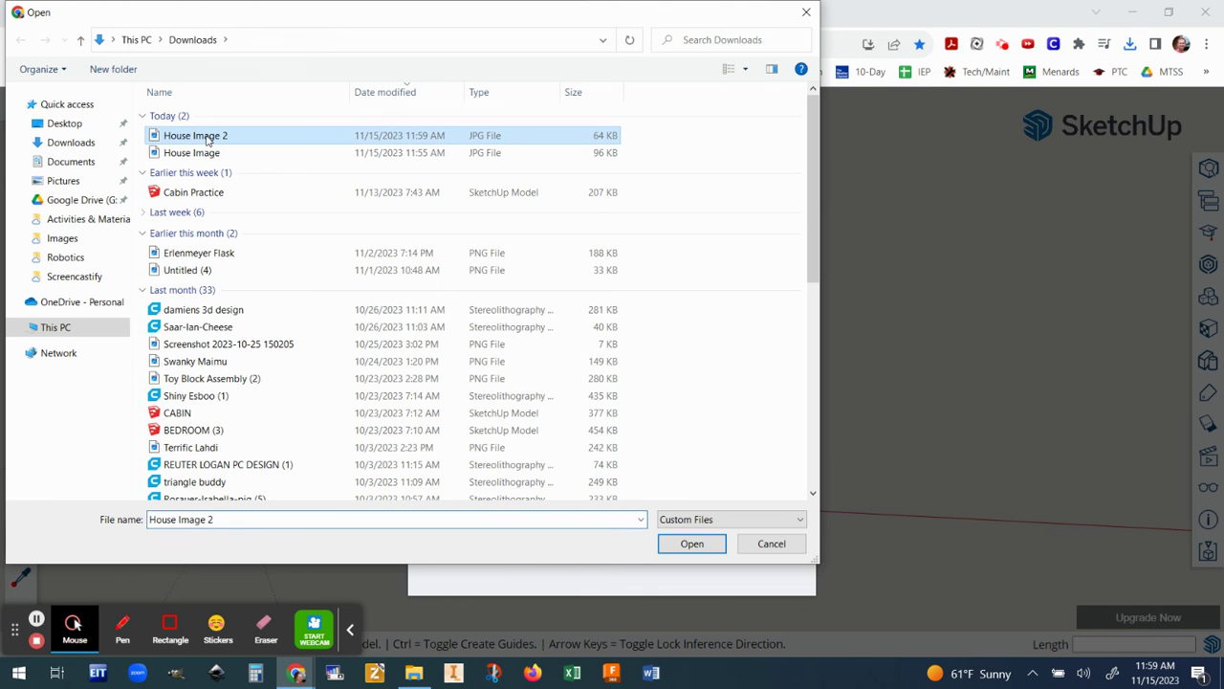
{"action": "left_click", "coordinate": [691, 543]}
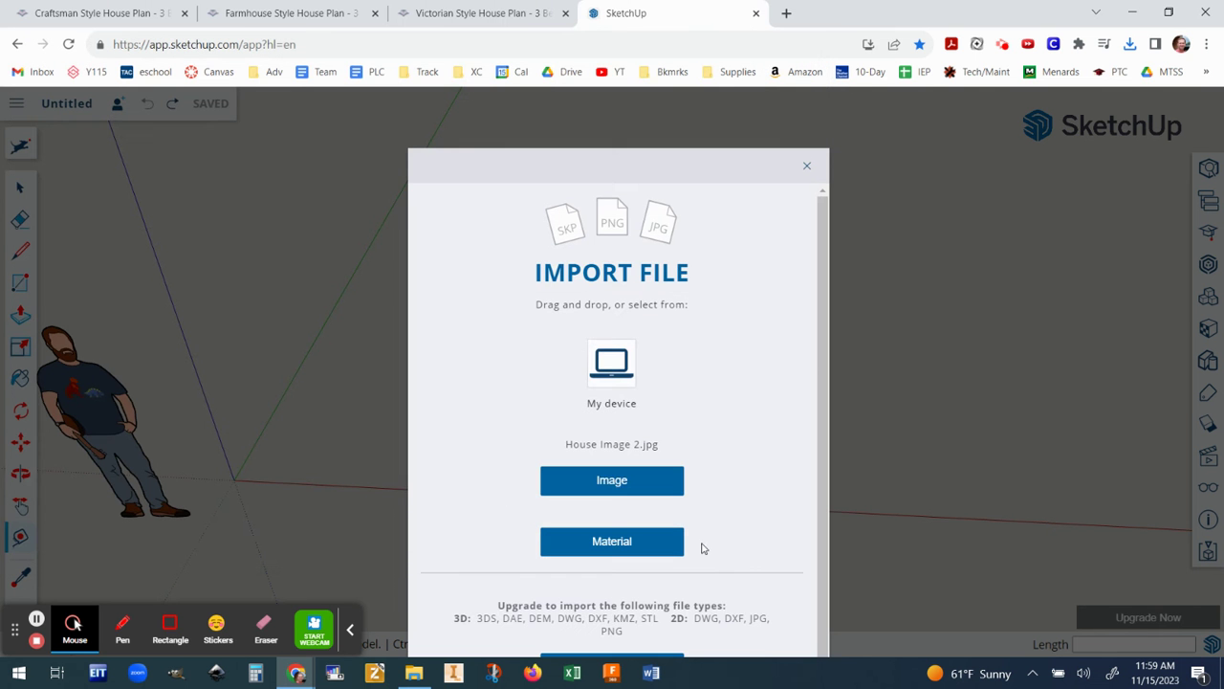
- Place House Image 2 as an image flat on the ground, cornered at the origin
{"action": "left_click", "coordinate": [603, 485]}
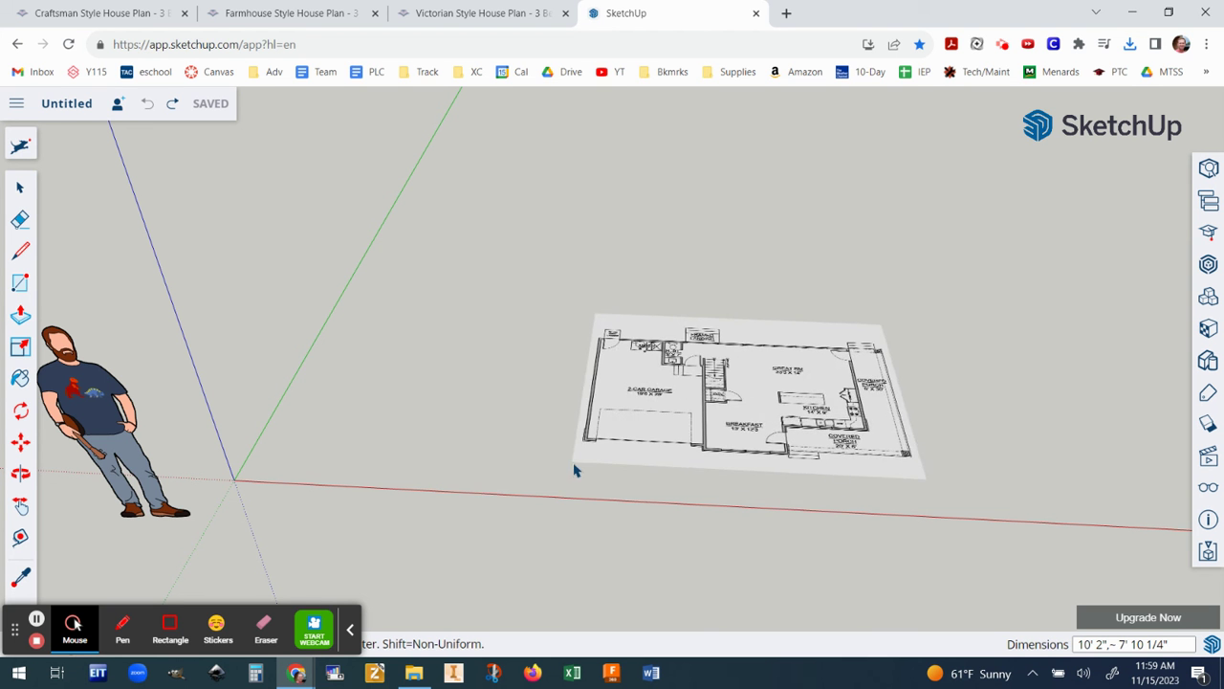
{"action": "left_click", "coordinate": [234, 480]}
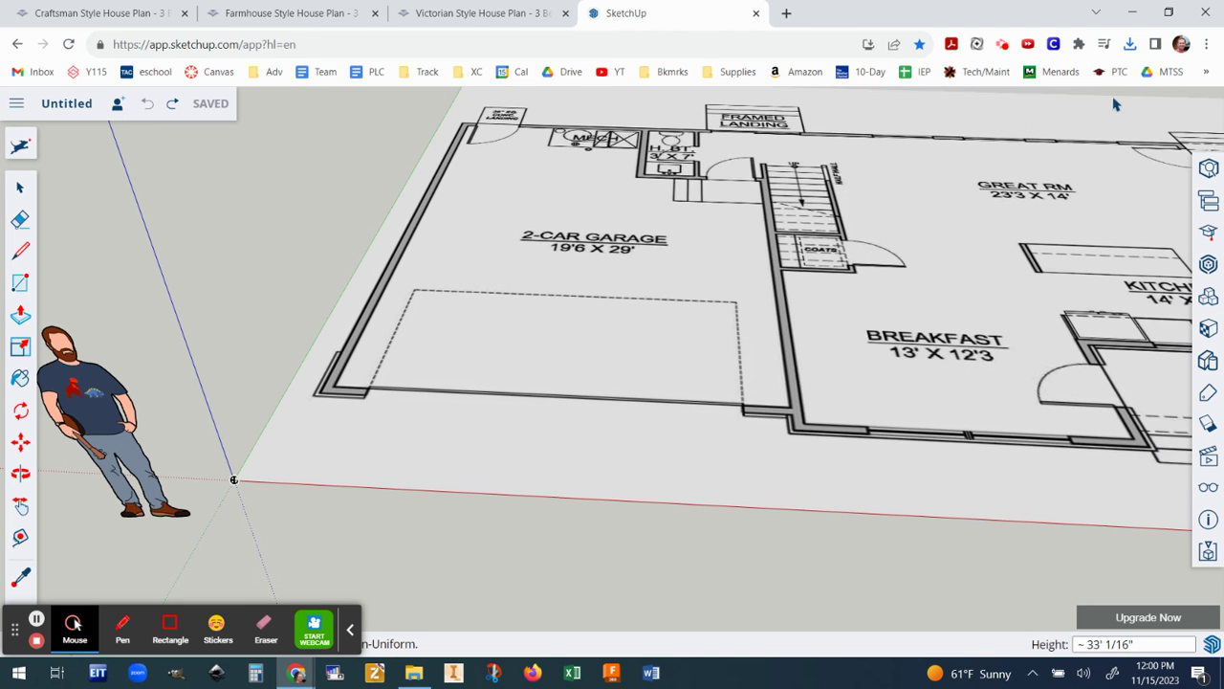
{"action": "middle_click_drag", "start_coordinate": [1179, 99], "coordinate": [836, 317]}
{"action": "left_click", "coordinate": [1176, 110]}
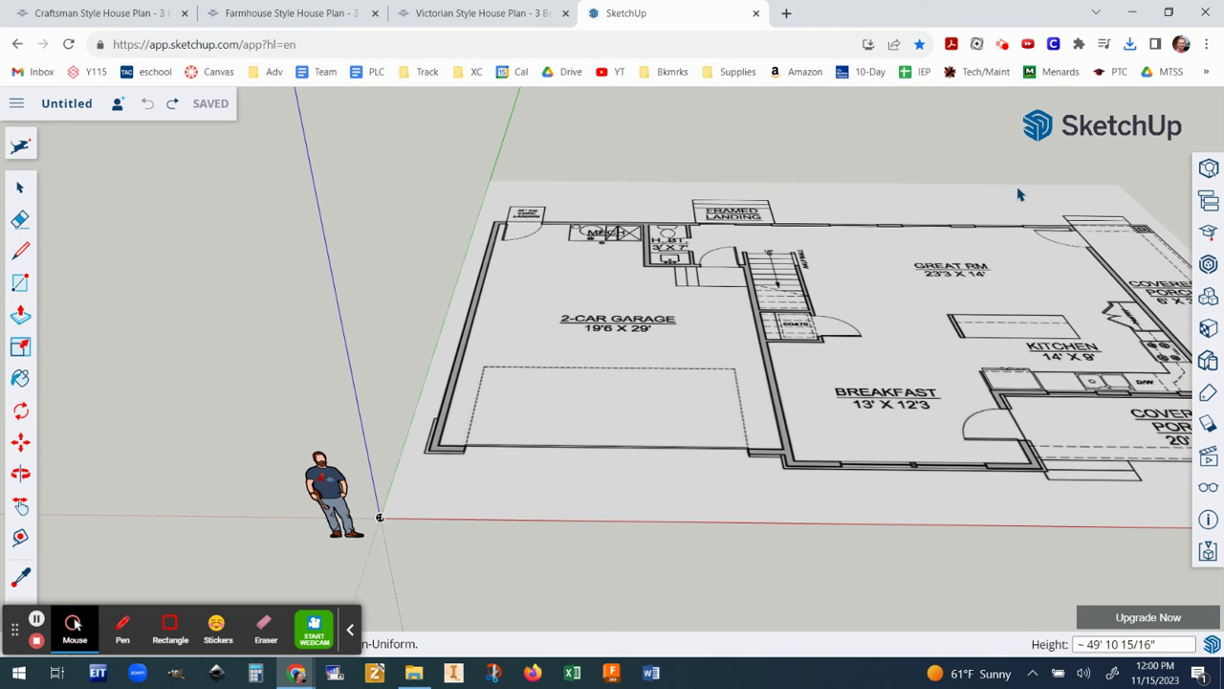
{"action": "left_click", "coordinate": [995, 210]}
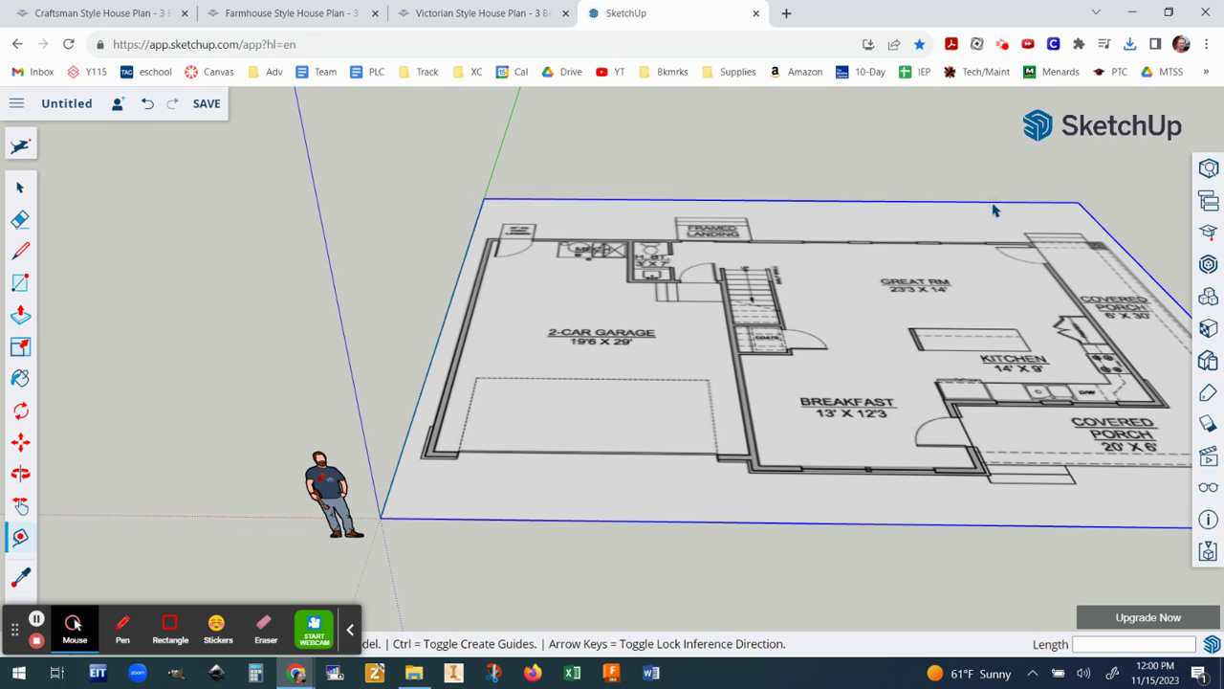
- Orbit and zoom to look down on the placed floor plan
{"action": "scroll", "coordinate": [1041, 437], "scroll_direction": "down", "scroll_amount": 2}
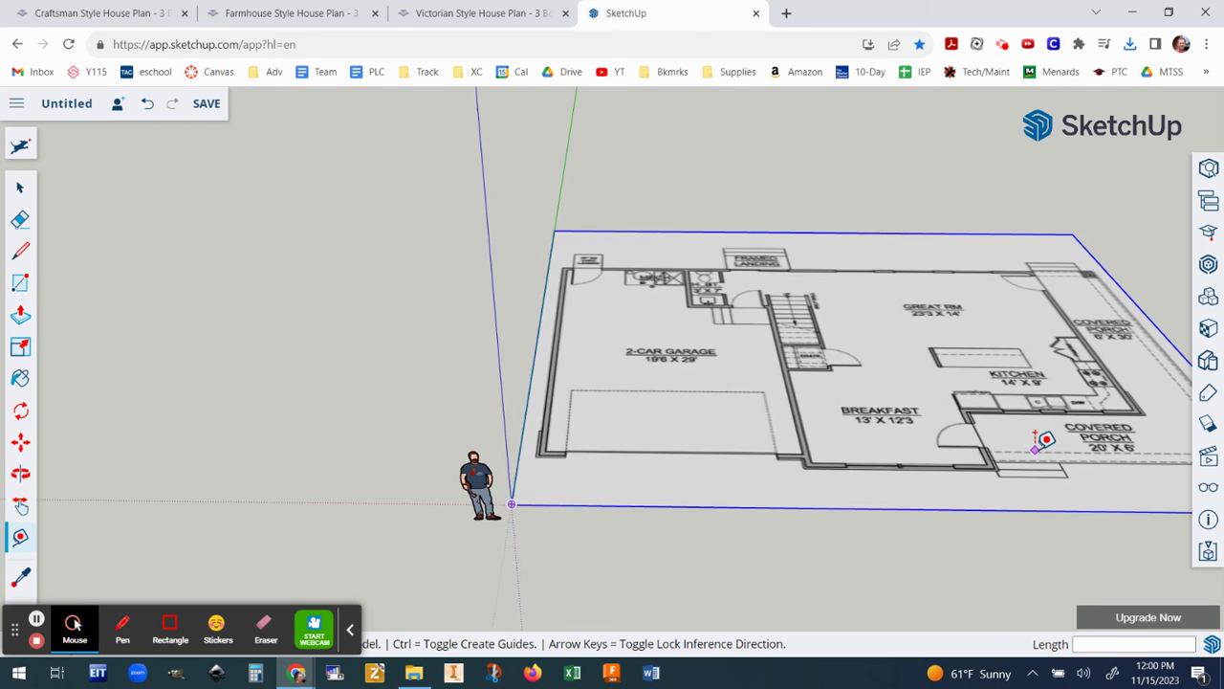
{"action": "middle_click_drag", "start_coordinate": [1031, 424], "coordinate": [760, 383]}
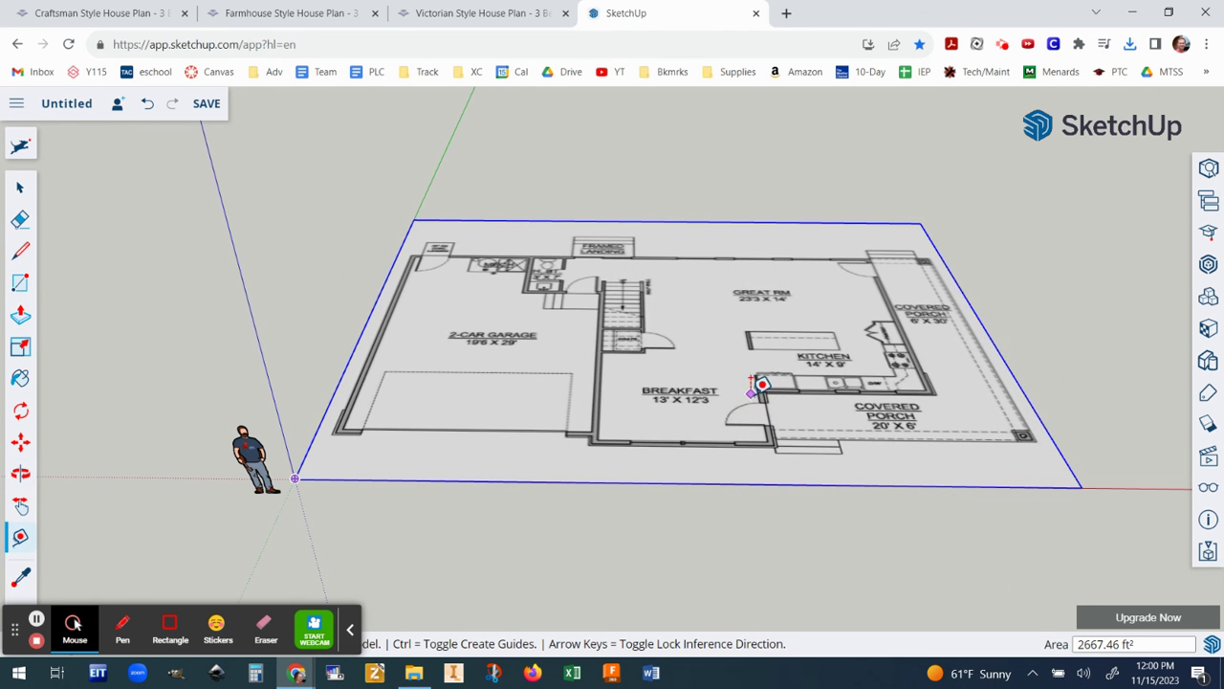
{"action": "scroll", "coordinate": [736, 320], "scroll_direction": "up", "scroll_amount": 2}
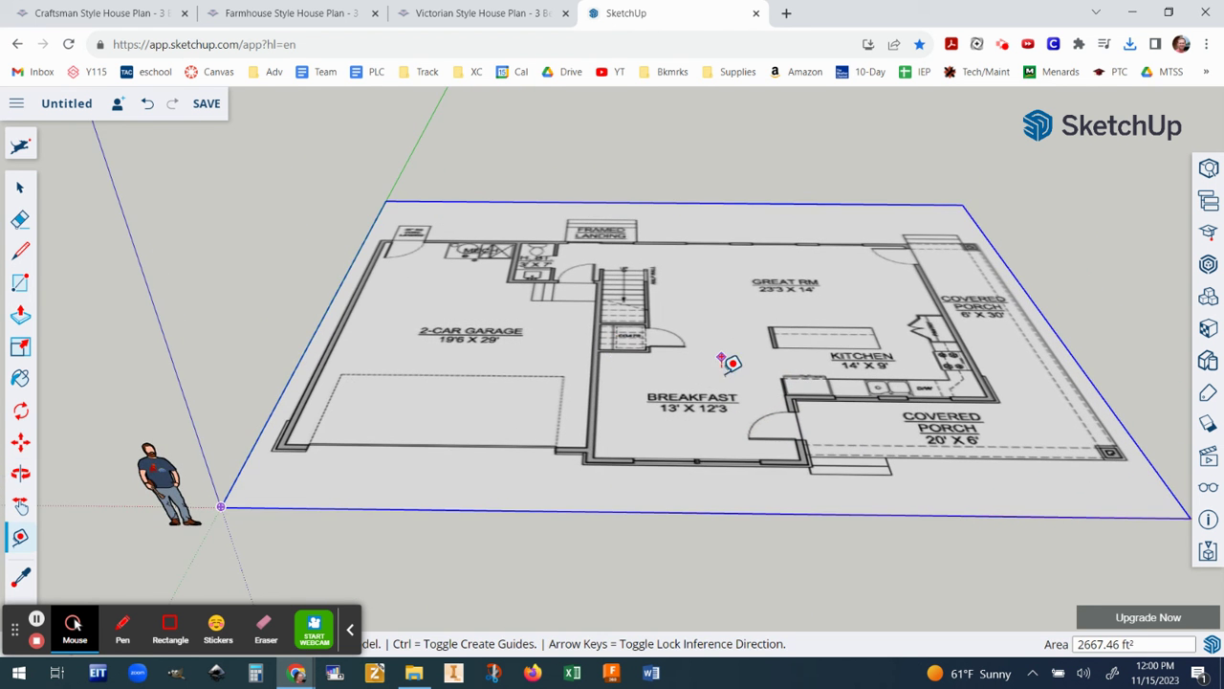
{"action": "middle_click_drag", "start_coordinate": [714, 388], "coordinate": [727, 529]}
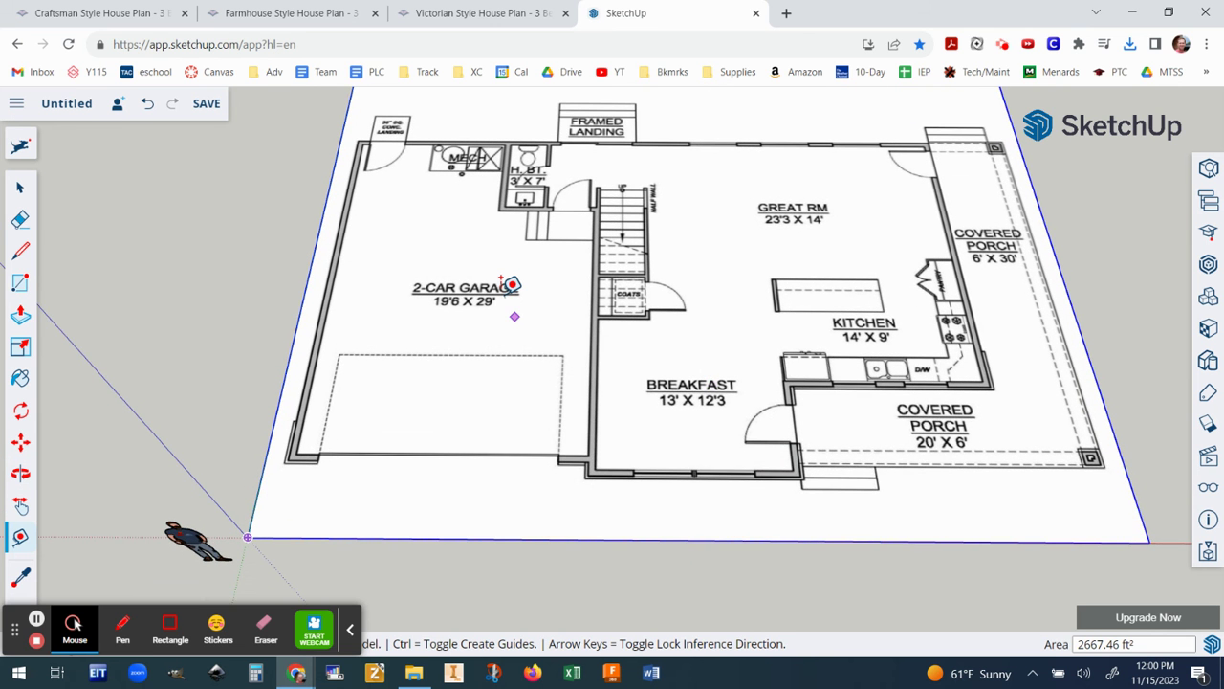
- Switch to the Tape Measure and zoom in on the garage
{"action": "scroll", "coordinate": [471, 280], "scroll_direction": "up", "scroll_amount": 1}
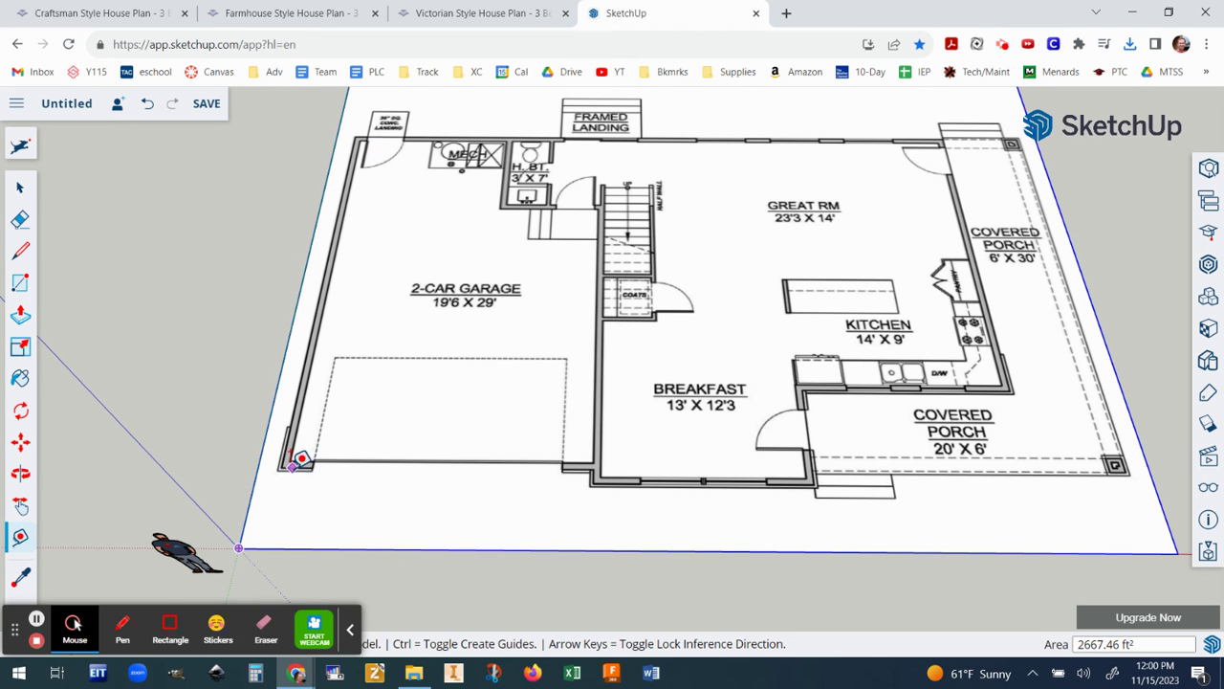
{"action": "scroll", "coordinate": [287, 473], "scroll_direction": "up", "scroll_amount": 5}
{"action": "scroll", "coordinate": [316, 404], "scroll_direction": "up", "scroll_amount": 4}
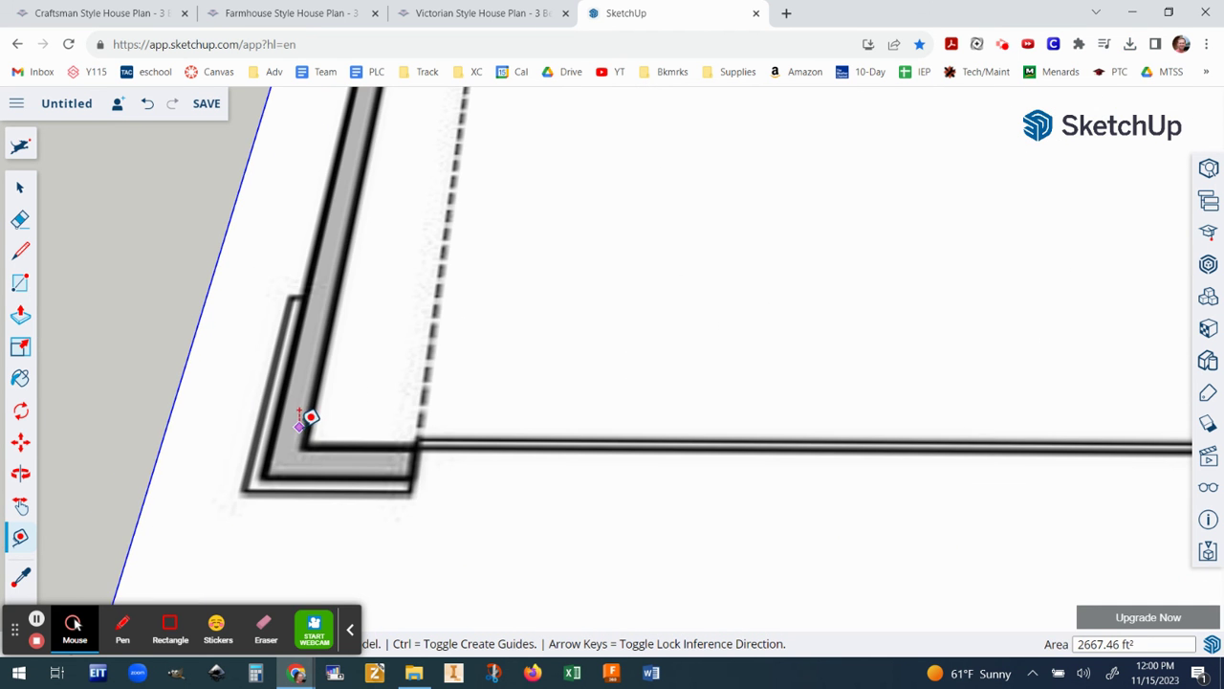
{"action": "left_click", "coordinate": [21, 539]}
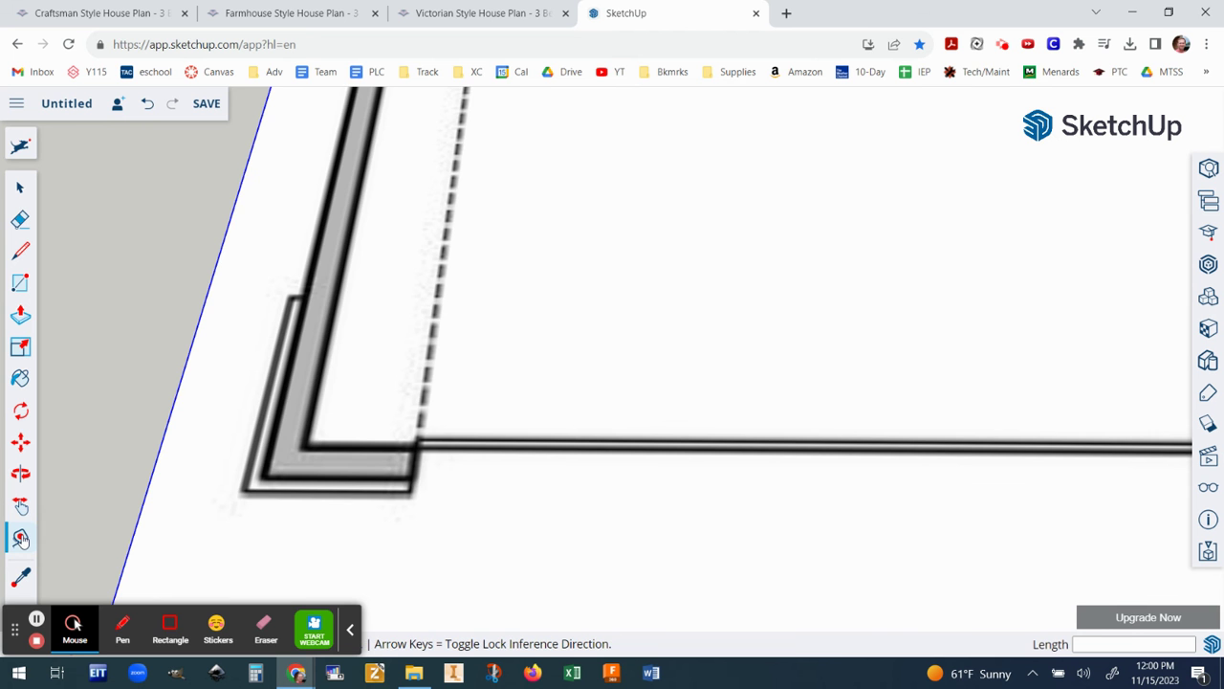
{"action": "scroll", "coordinate": [293, 450], "scroll_direction": "up", "scroll_amount": 4}
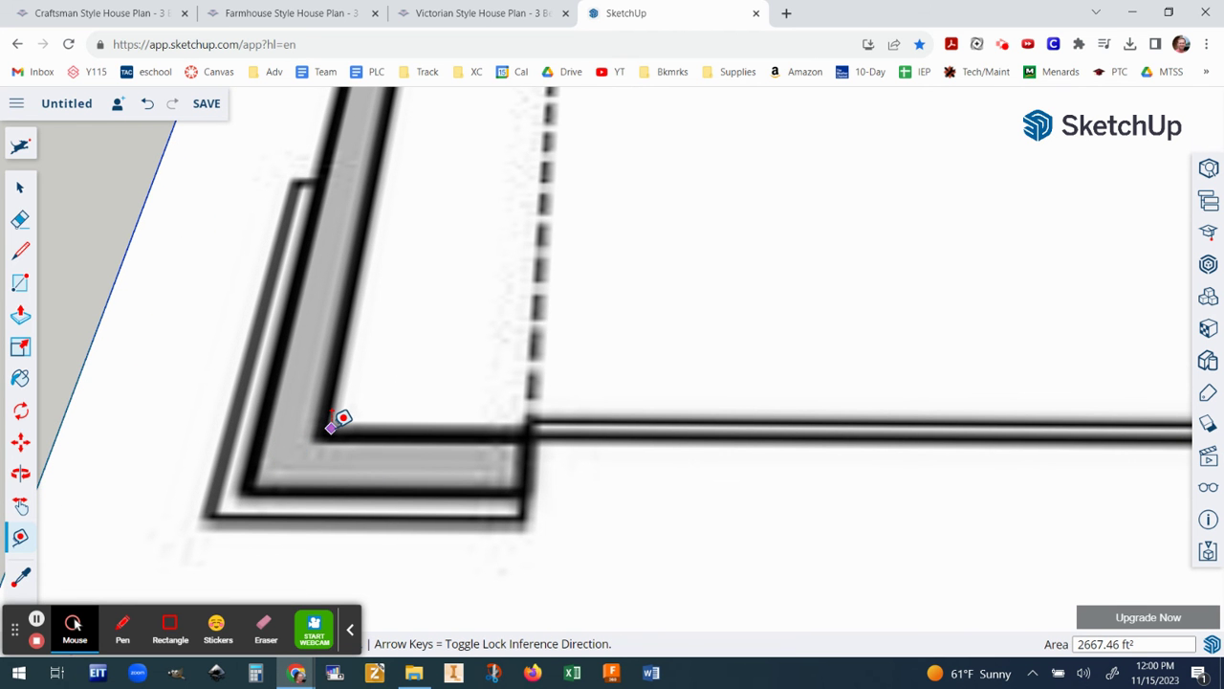
{"action": "scroll", "coordinate": [342, 418], "scroll_direction": "down", "scroll_amount": 5}
{"action": "scroll", "coordinate": [343, 418], "scroll_direction": "down", "scroll_amount": 5}
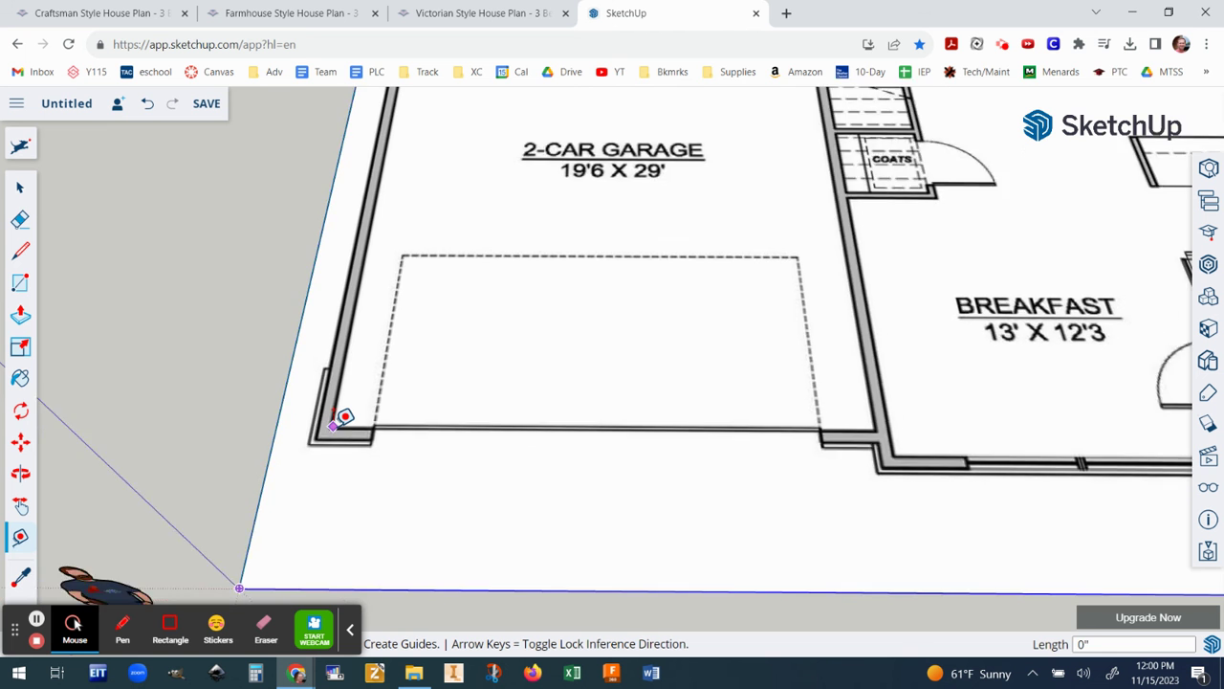
- Measure the garage's left wall (29' 10 3/16") and enter 29' as its length
{"action": "left_click", "coordinate": [332, 427]}
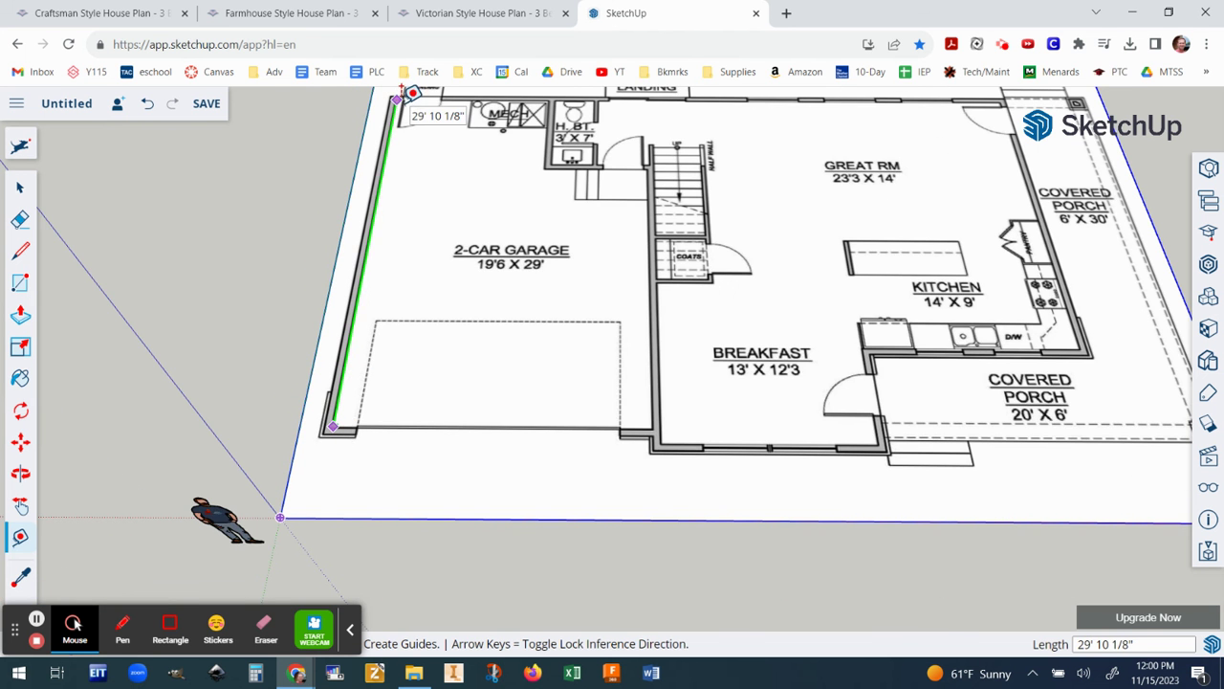
{"action": "middle_click_drag", "start_coordinate": [411, 107], "coordinate": [373, 250], "text": "shift"}
{"action": "scroll", "coordinate": [358, 282], "scroll_direction": "up", "scroll_amount": 6}
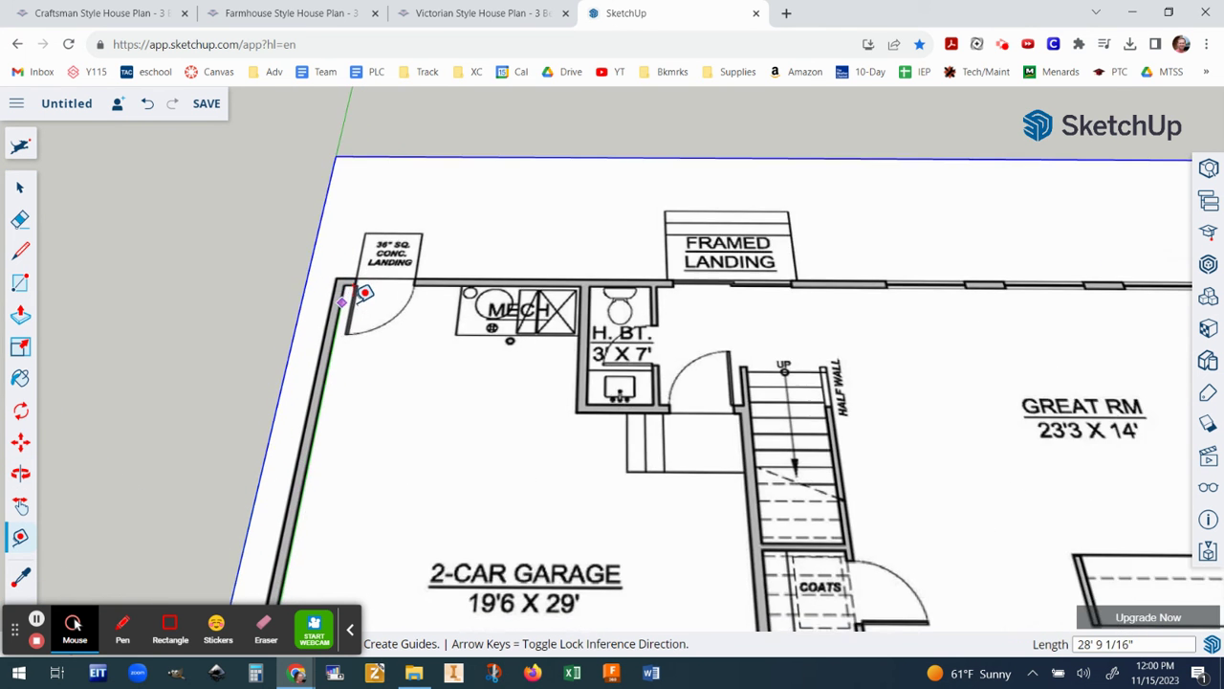
{"action": "scroll", "coordinate": [357, 277], "scroll_direction": "up", "scroll_amount": 2}
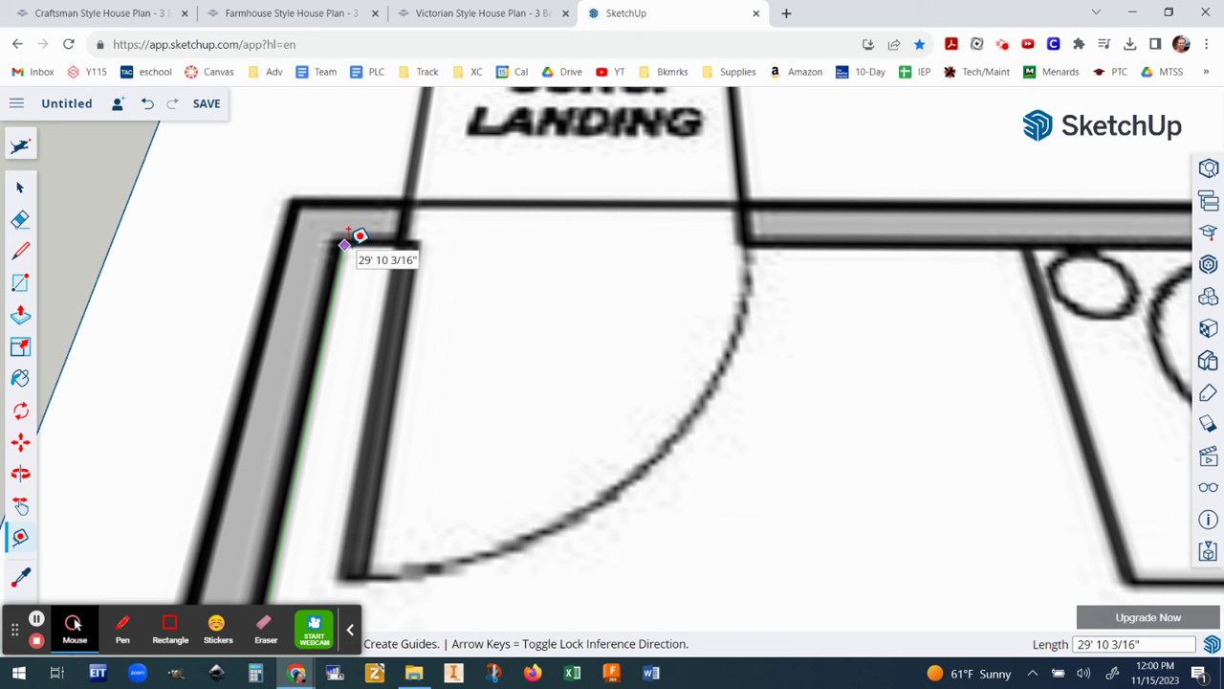
{"action": "left_click", "coordinate": [360, 235]}
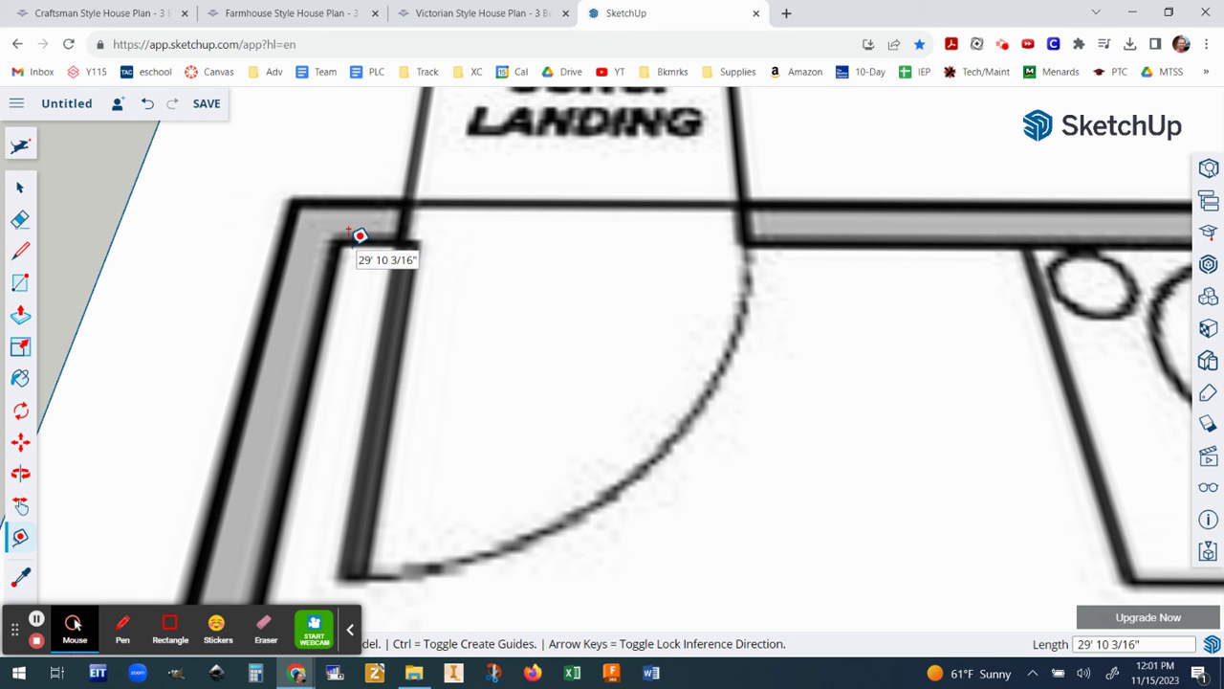
{"action": "type", "text": "29"}
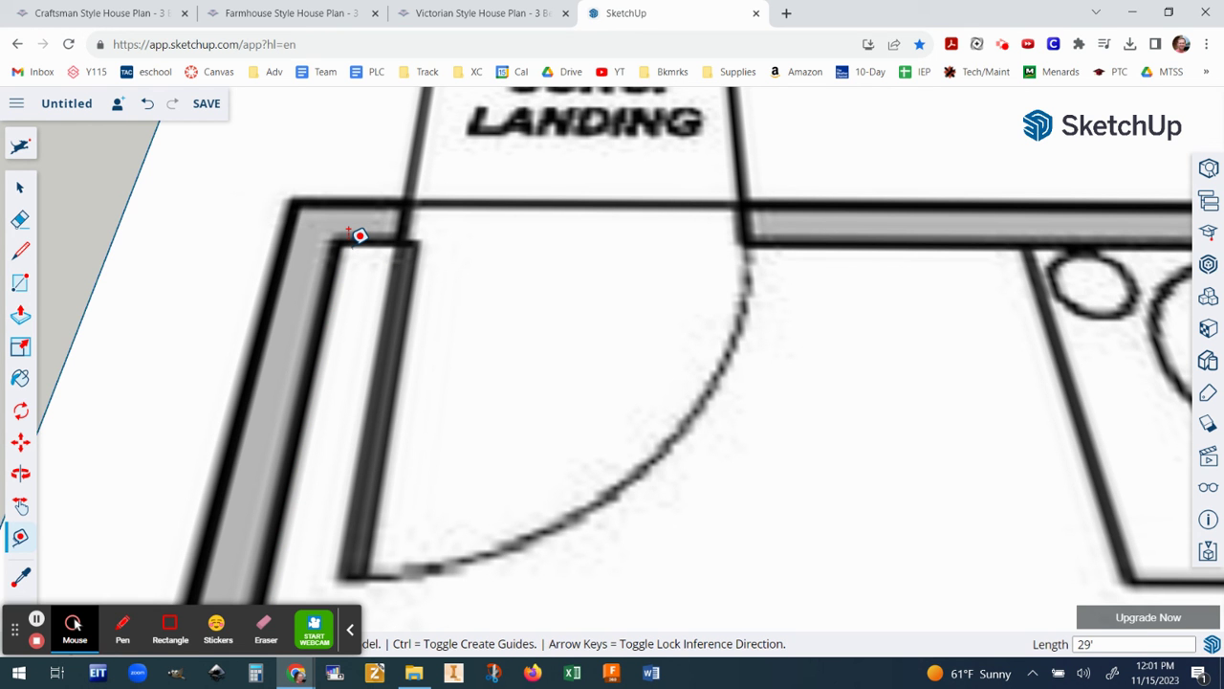
{"action": "key", "text": "Return"}
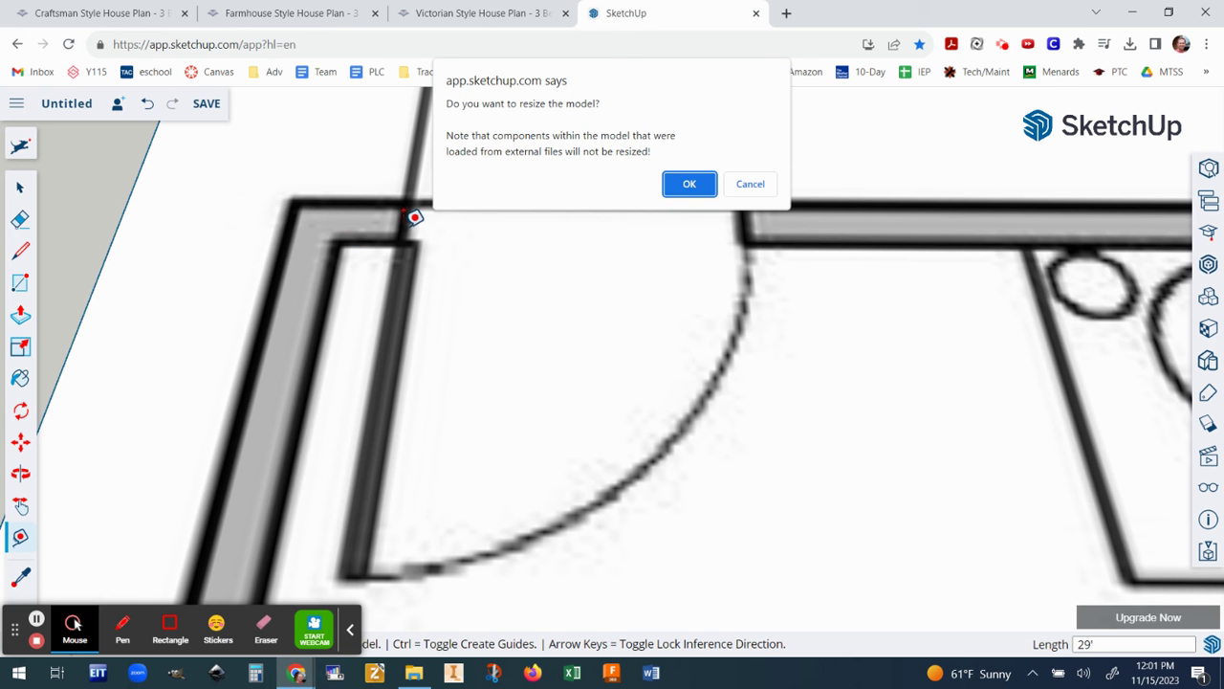
- Accept the model resize, frame the whole rescaled plan, and return to Select
{"action": "left_click", "coordinate": [689, 184]}
{"action": "scroll", "coordinate": [689, 239], "scroll_direction": "down", "scroll_amount": 6}
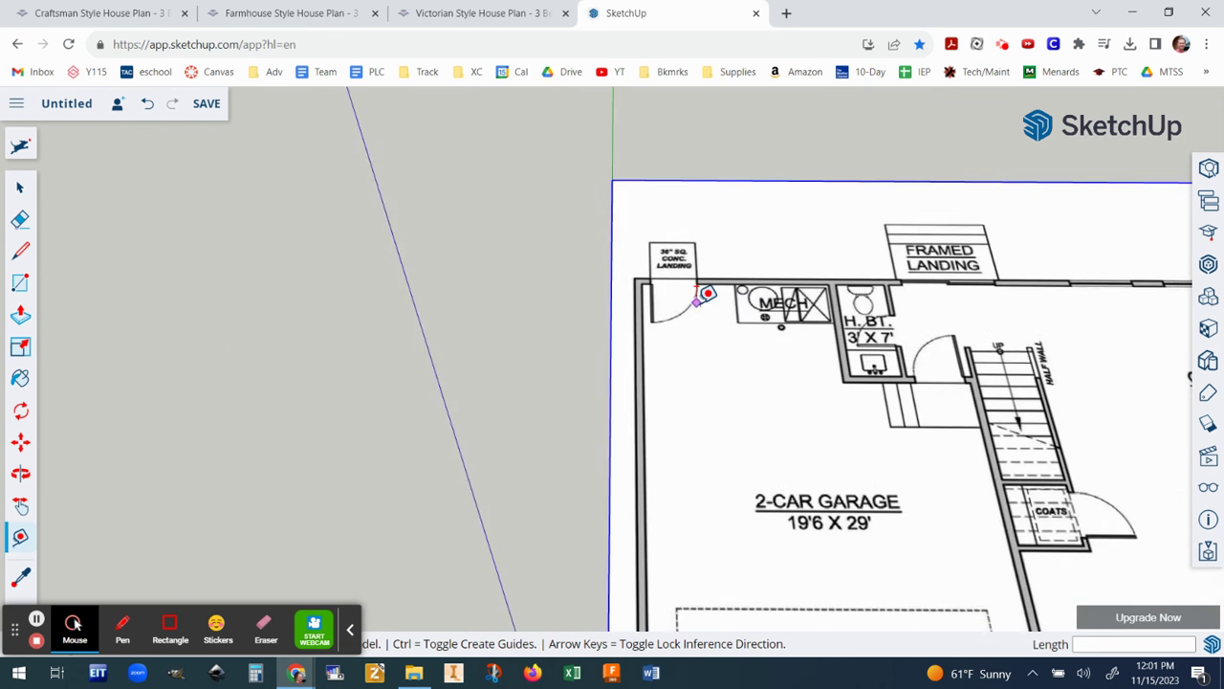
{"action": "scroll", "coordinate": [727, 344], "scroll_direction": "down", "scroll_amount": 3}
{"action": "middle_click_drag", "start_coordinate": [890, 438], "coordinate": [606, 334]}
{"action": "key", "text": "t"}
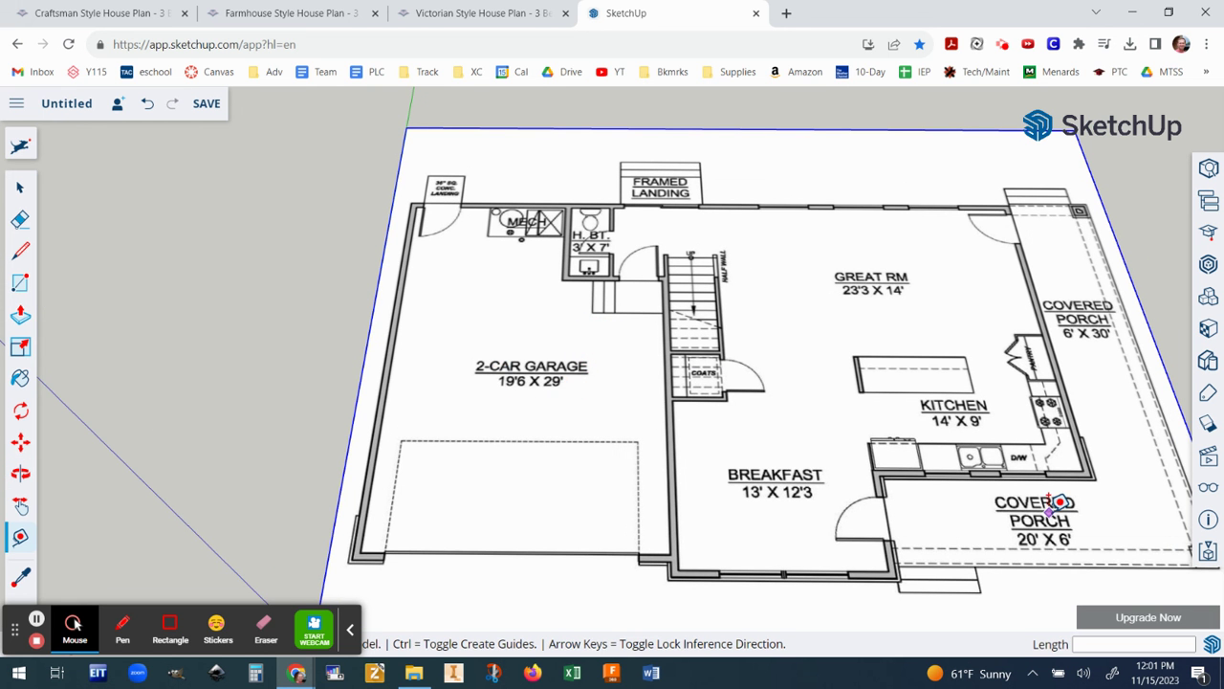
{"action": "scroll", "coordinate": [1059, 502], "scroll_direction": "down", "scroll_amount": 2}
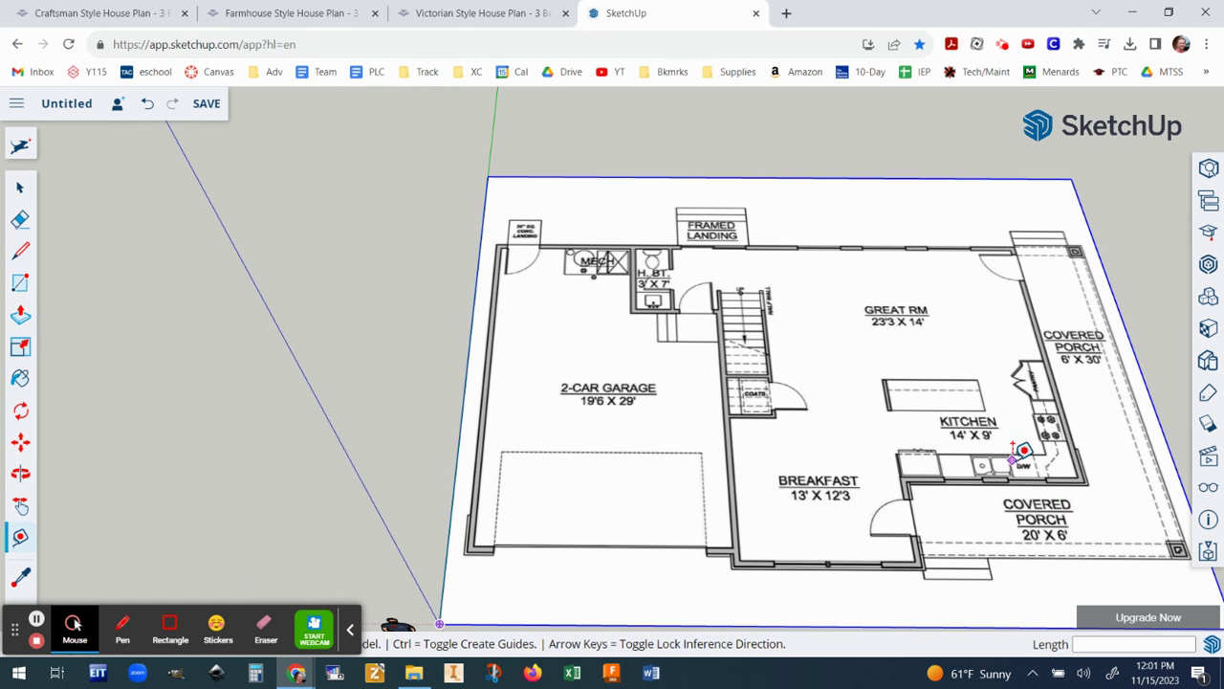
{"action": "middle_click_drag", "start_coordinate": [1023, 449], "coordinate": [841, 365], "text": "shift"}
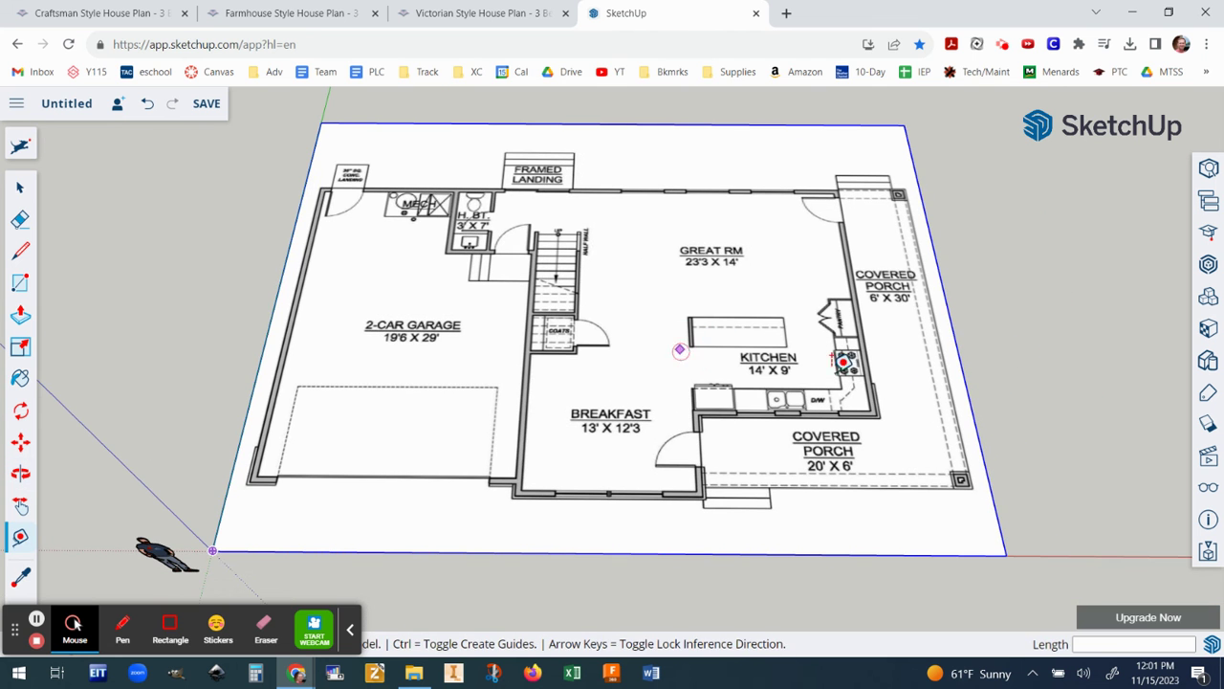
{"action": "left_click", "coordinate": [19, 189]}
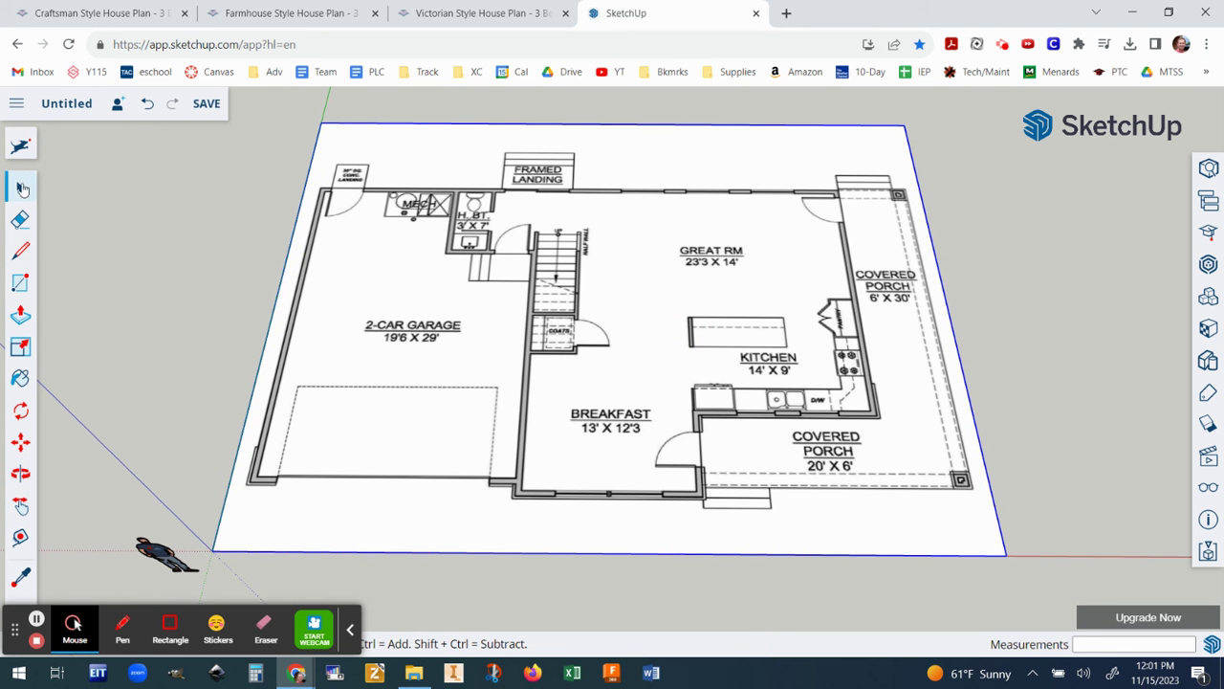
{"action": "left_click", "coordinate": [191, 207]}
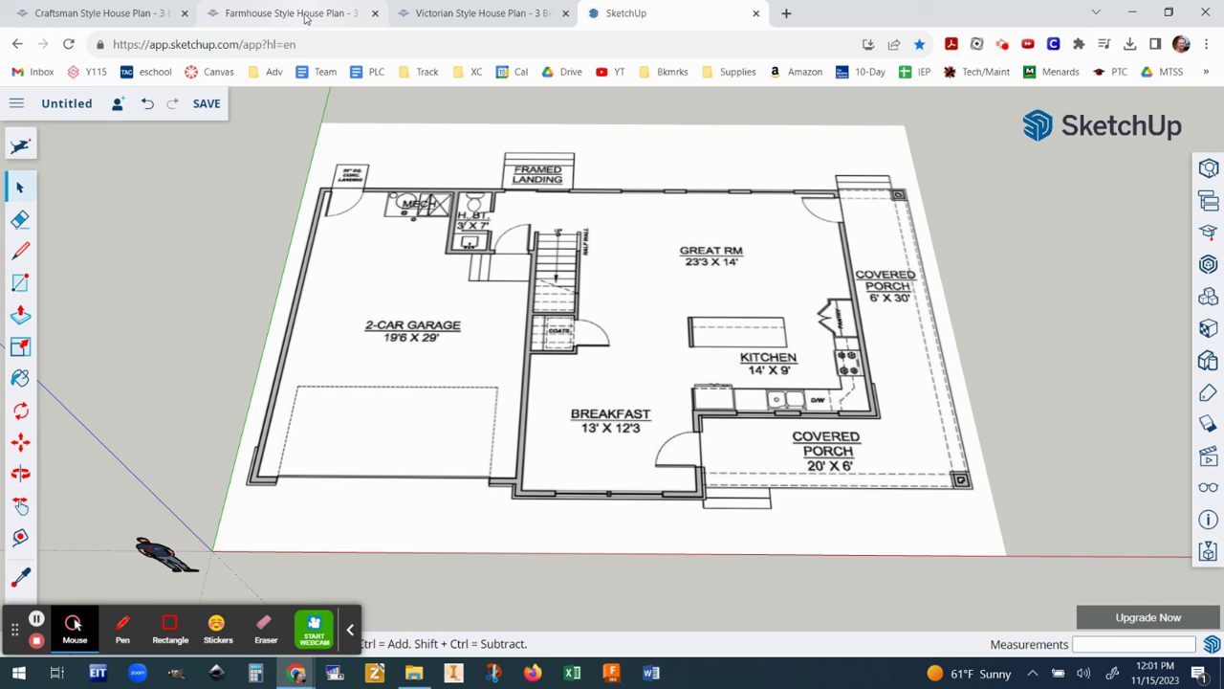
{"action": "left_click", "coordinate": [452, 13]}
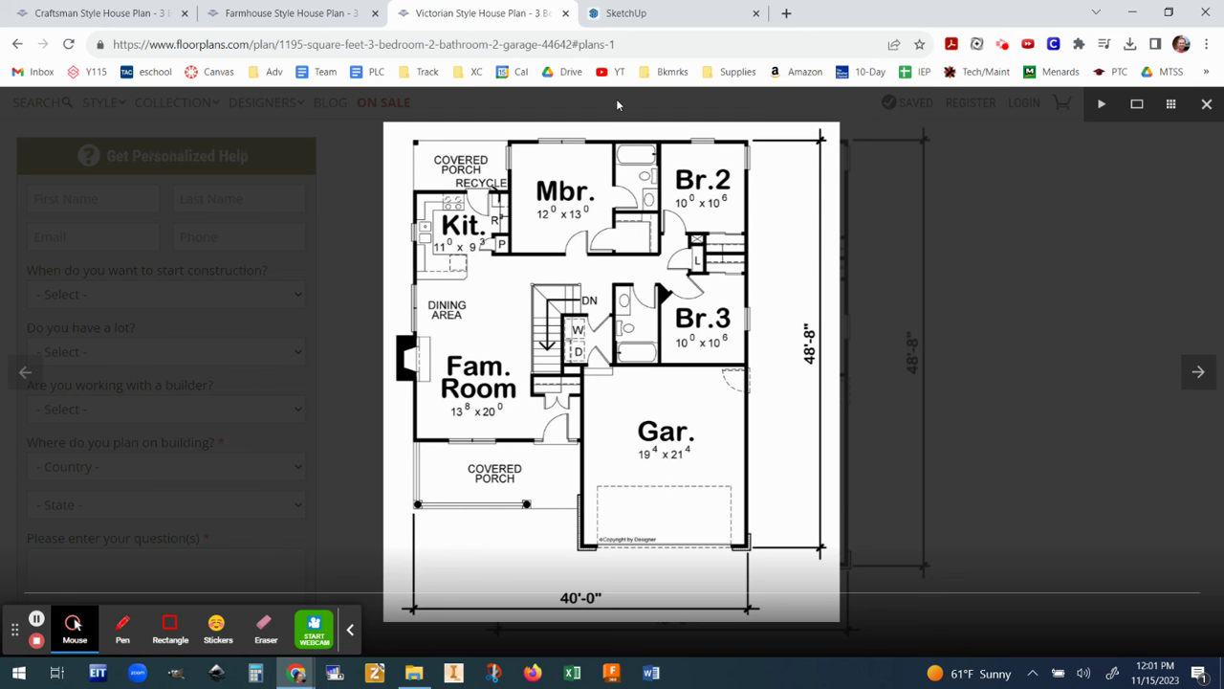
{"action": "left_click", "coordinate": [642, 14]}
{"action": "left_click", "coordinate": [17, 106]}
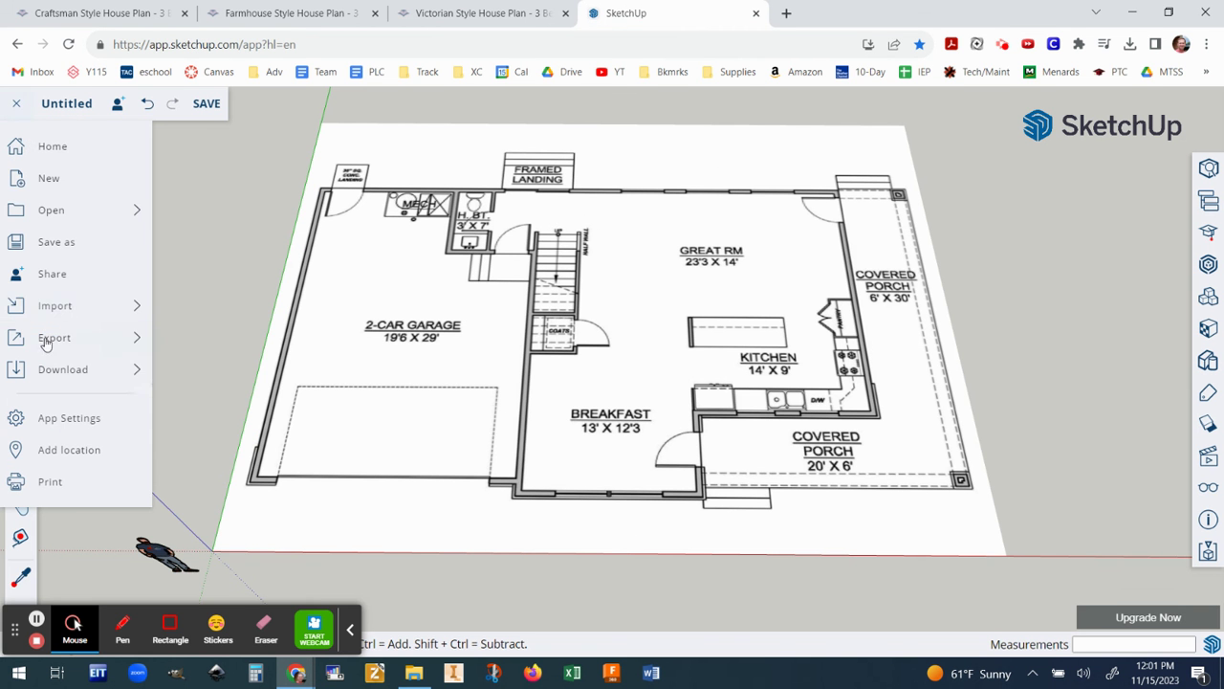
{"action": "mouse_move", "coordinate": [69, 315]}
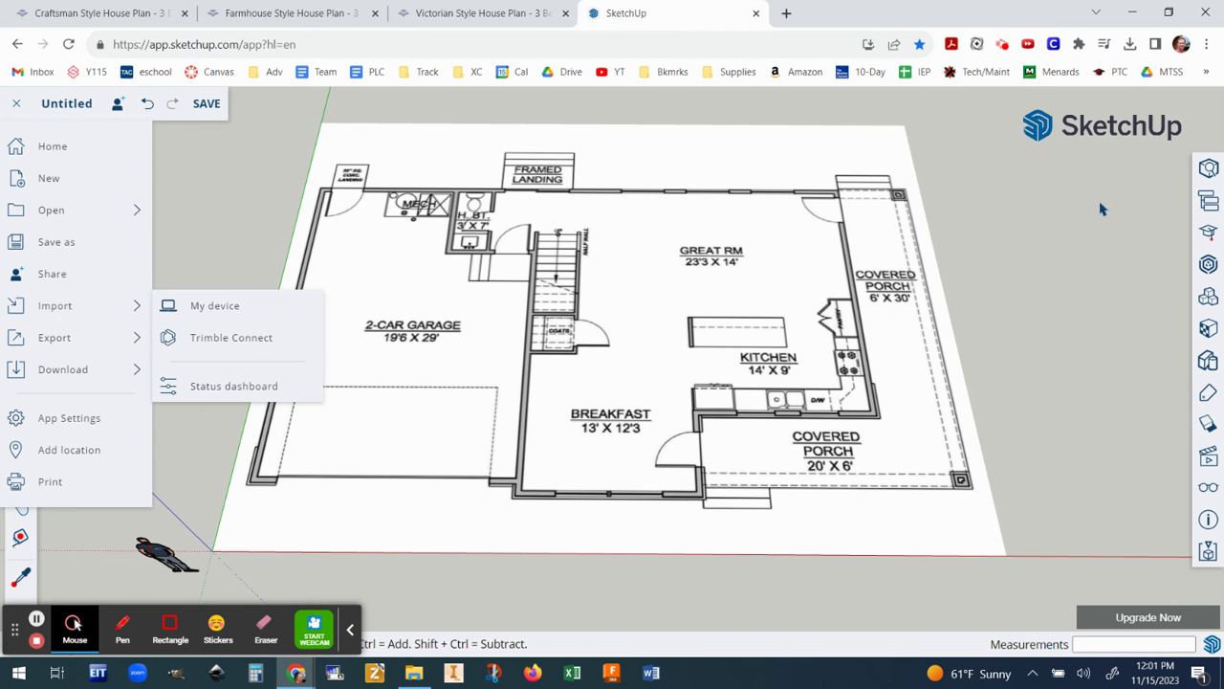
{"action": "left_click", "coordinate": [1067, 292]}
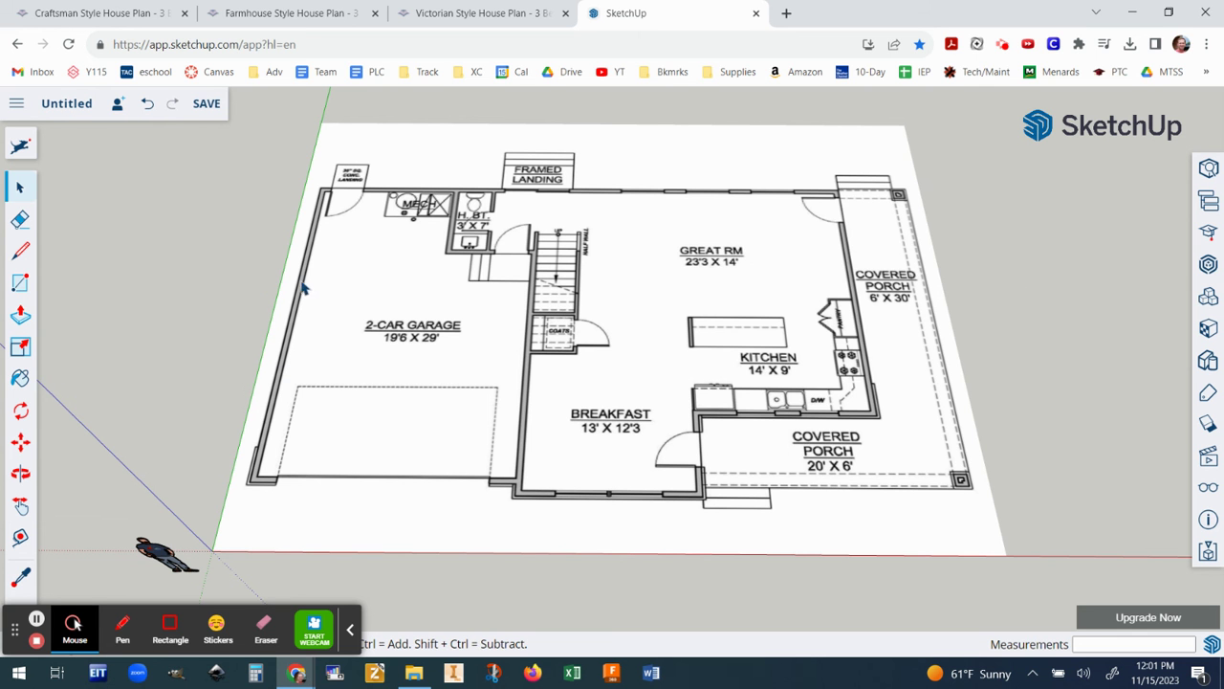